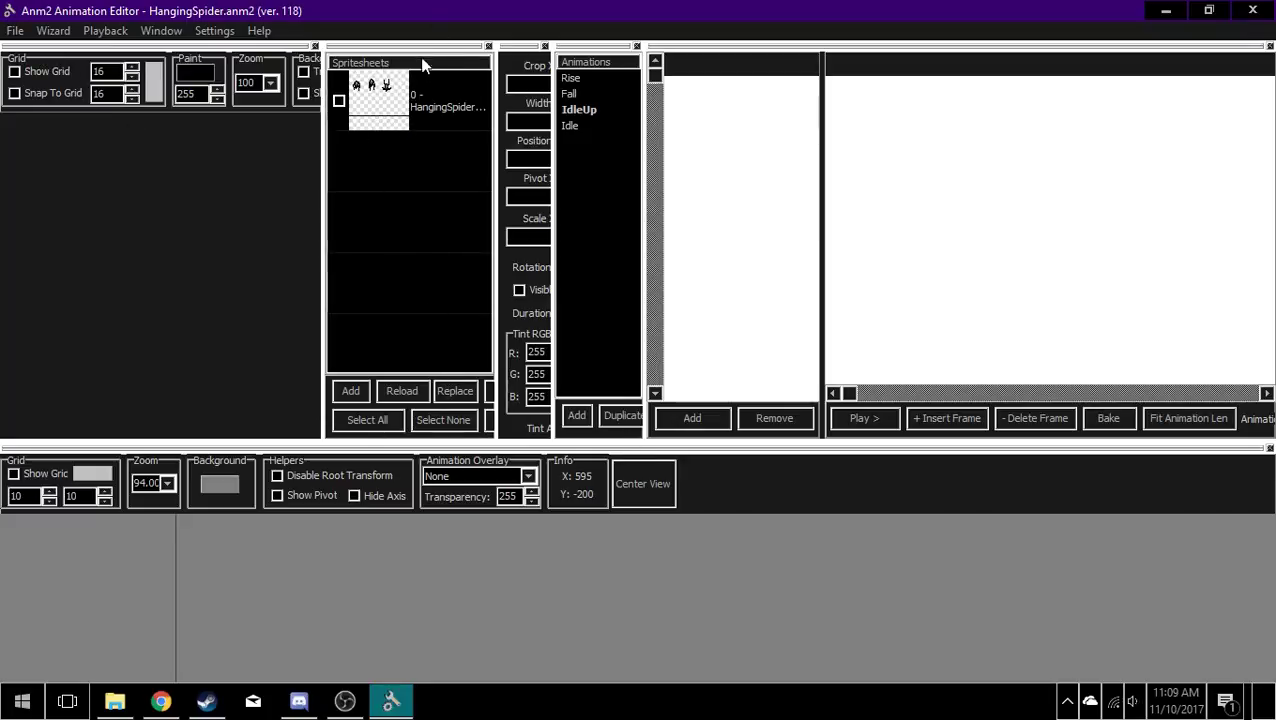
Step: Display the Tools window and close it again
{"action": "left_click", "coordinate": [436, 118]}
{"action": "left_click", "coordinate": [165, 30]}
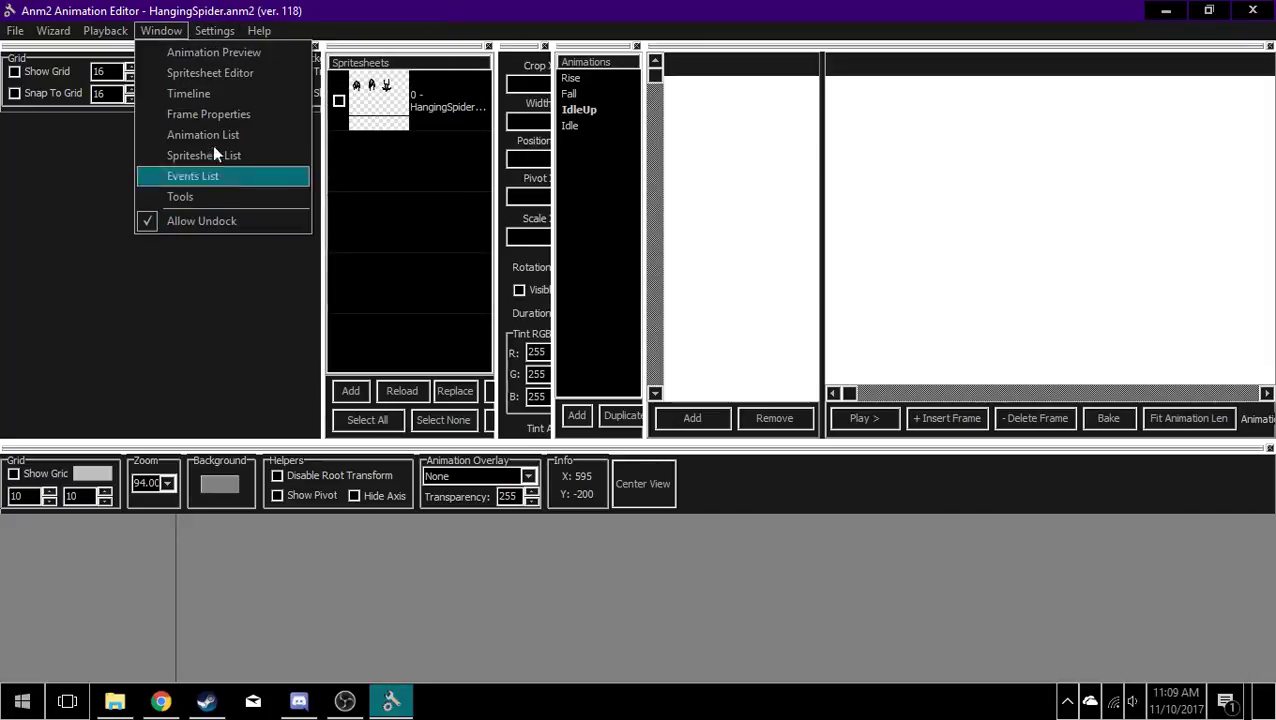
{"action": "left_click", "coordinate": [200, 197]}
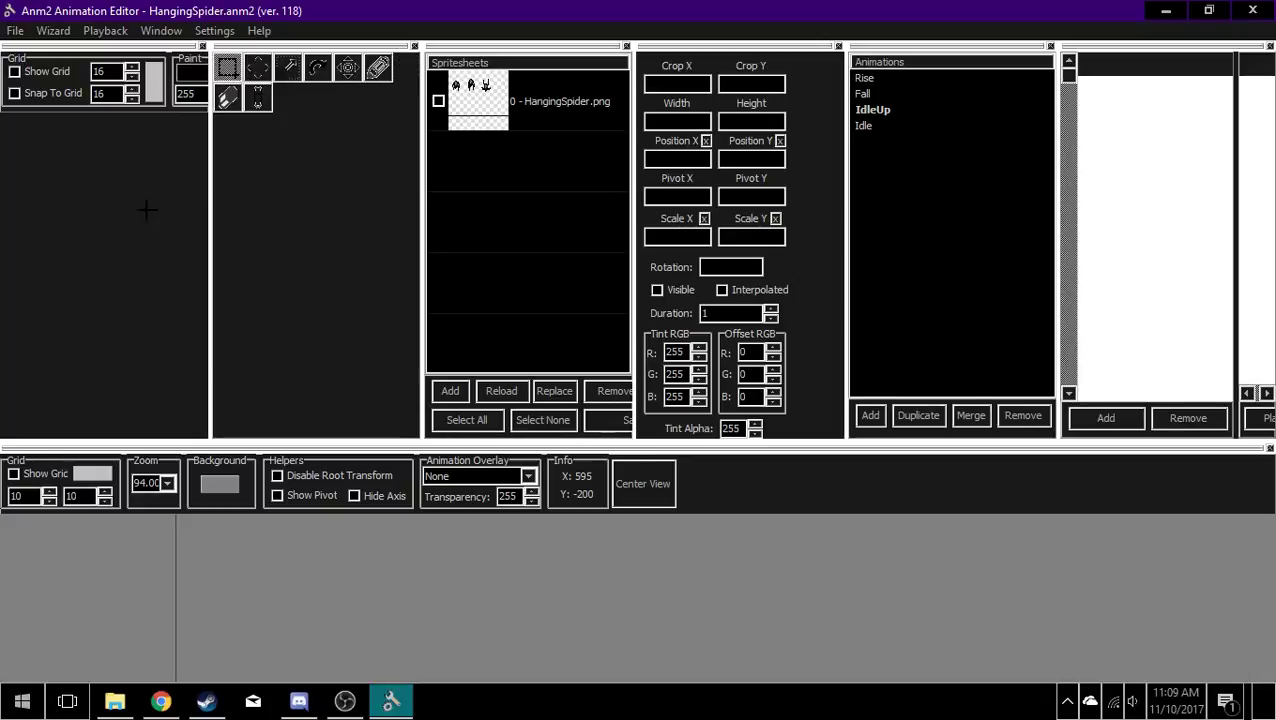
{"action": "left_click", "coordinate": [414, 46]}
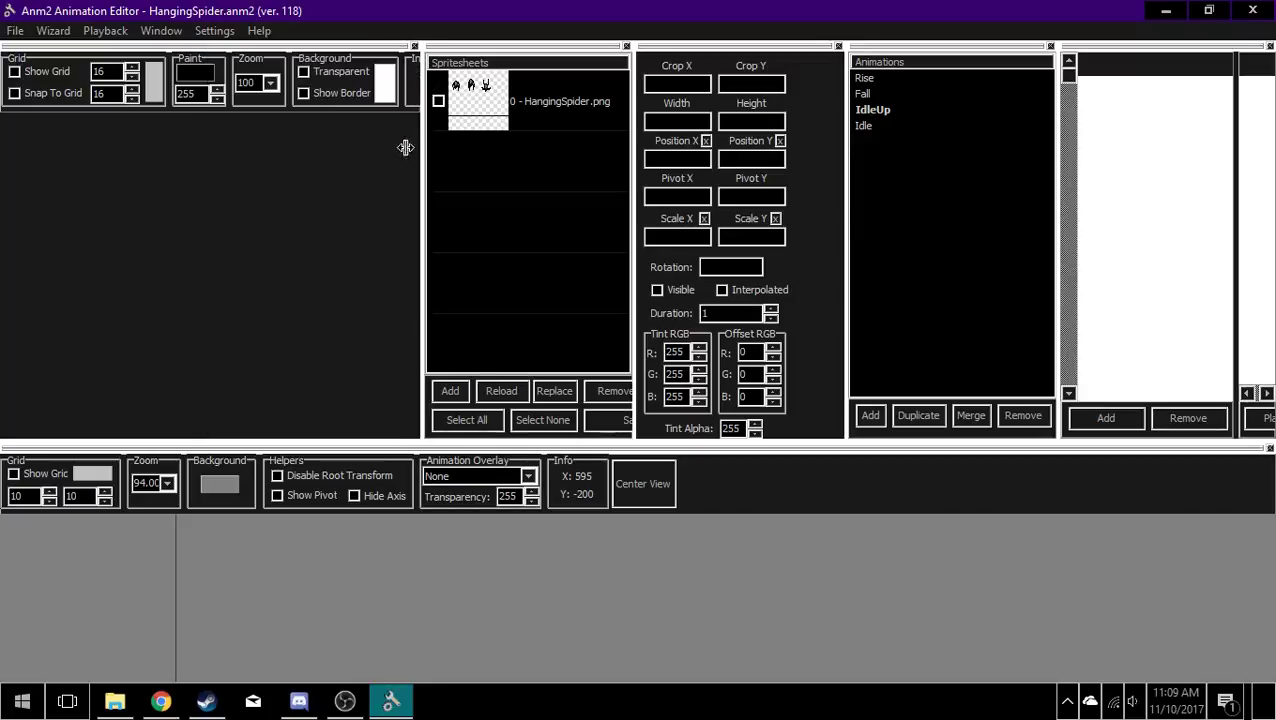
Step: Narrow the spritesheet editor, spritesheet list and frame properties areas to give the animation list more width
{"action": "left_click_drag", "start_coordinate": [423, 147], "coordinate": [313, 147]}
{"action": "left_click_drag", "start_coordinate": [634, 187], "coordinate": [524, 195]}
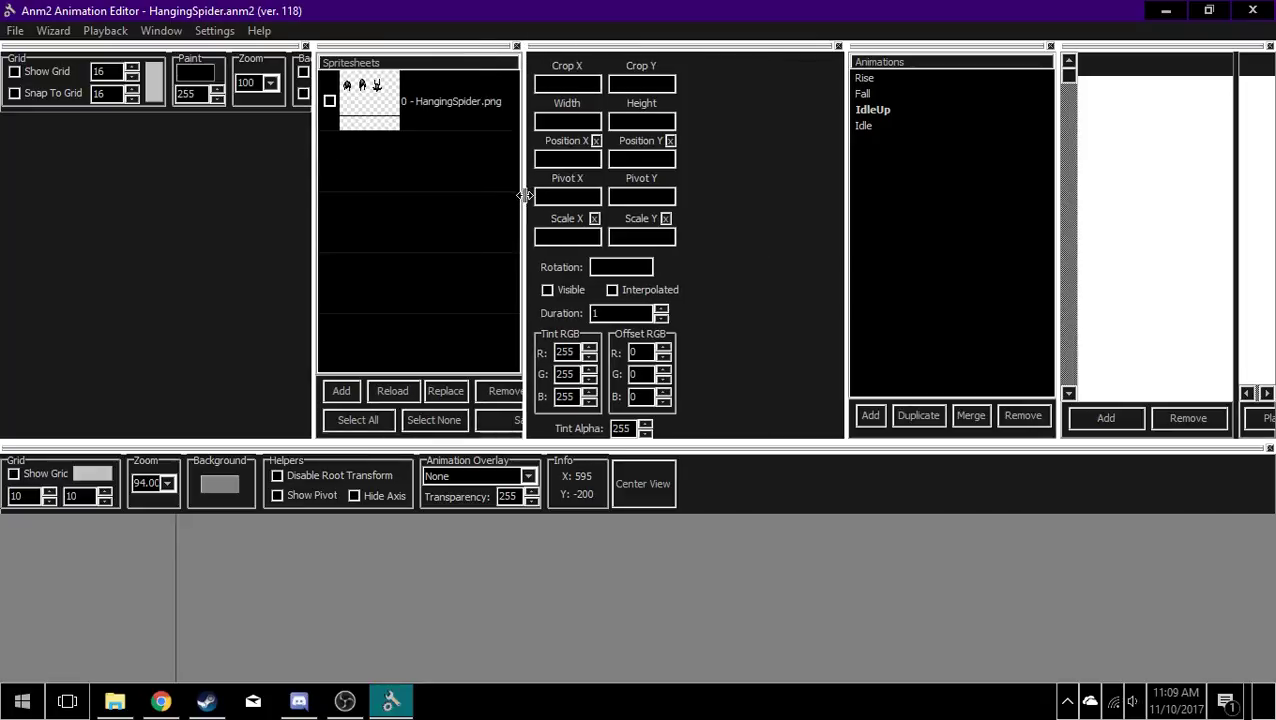
{"action": "left_click_drag", "start_coordinate": [845, 207], "coordinate": [696, 205]}
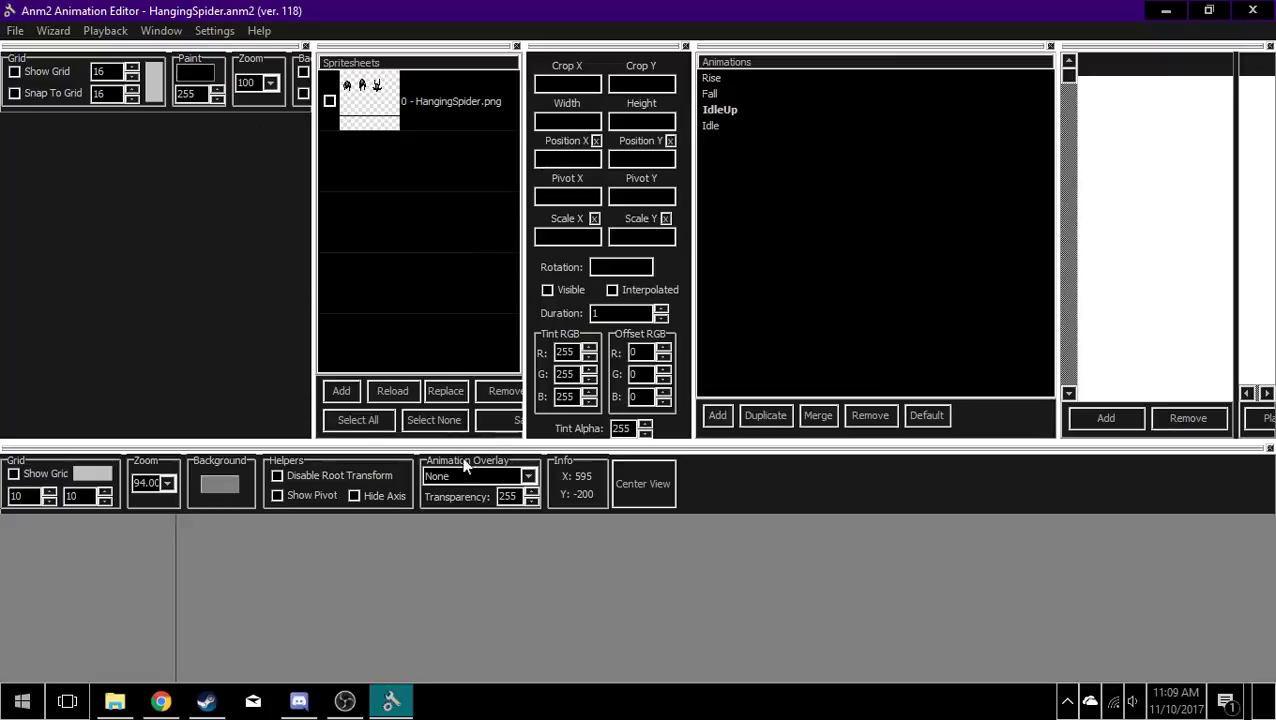
Step: Look at the HangingSpider.png spritesheet entry and go through the Rise, Fall, IdleUp and Idle animations
{"action": "left_click", "coordinate": [401, 96]}
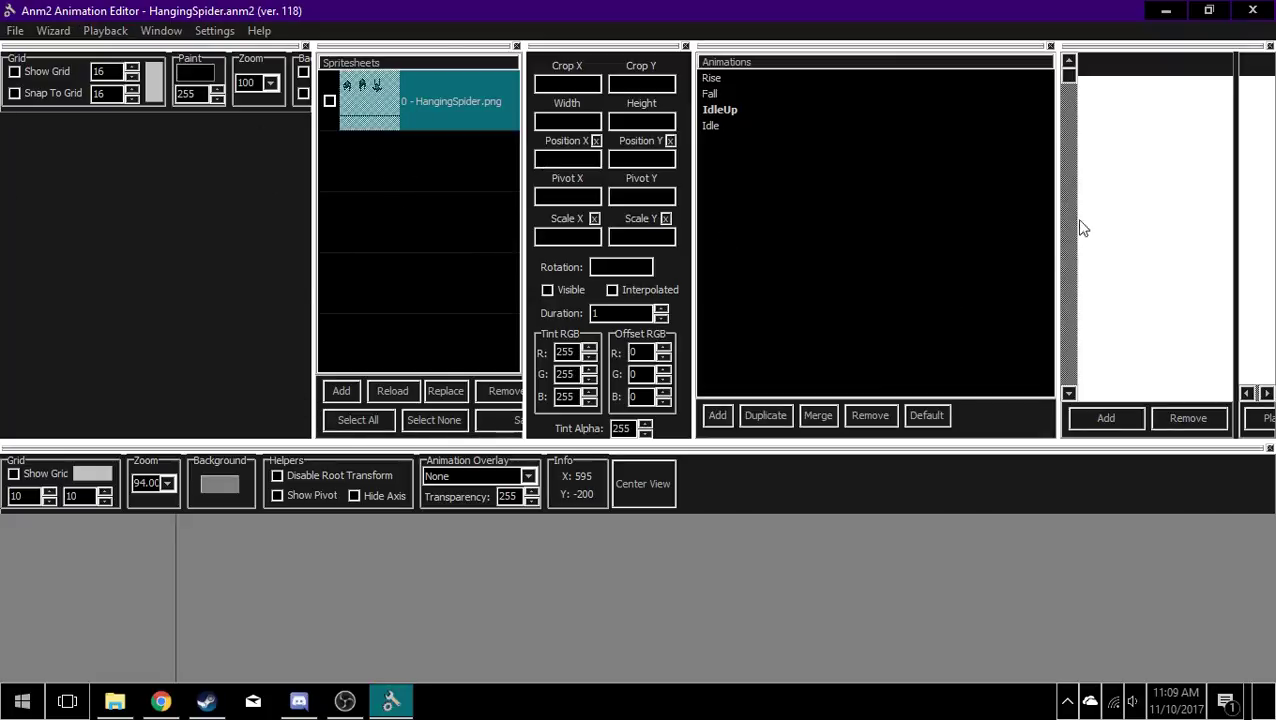
{"action": "left_click", "coordinate": [867, 172]}
{"action": "left_click", "coordinate": [725, 82]}
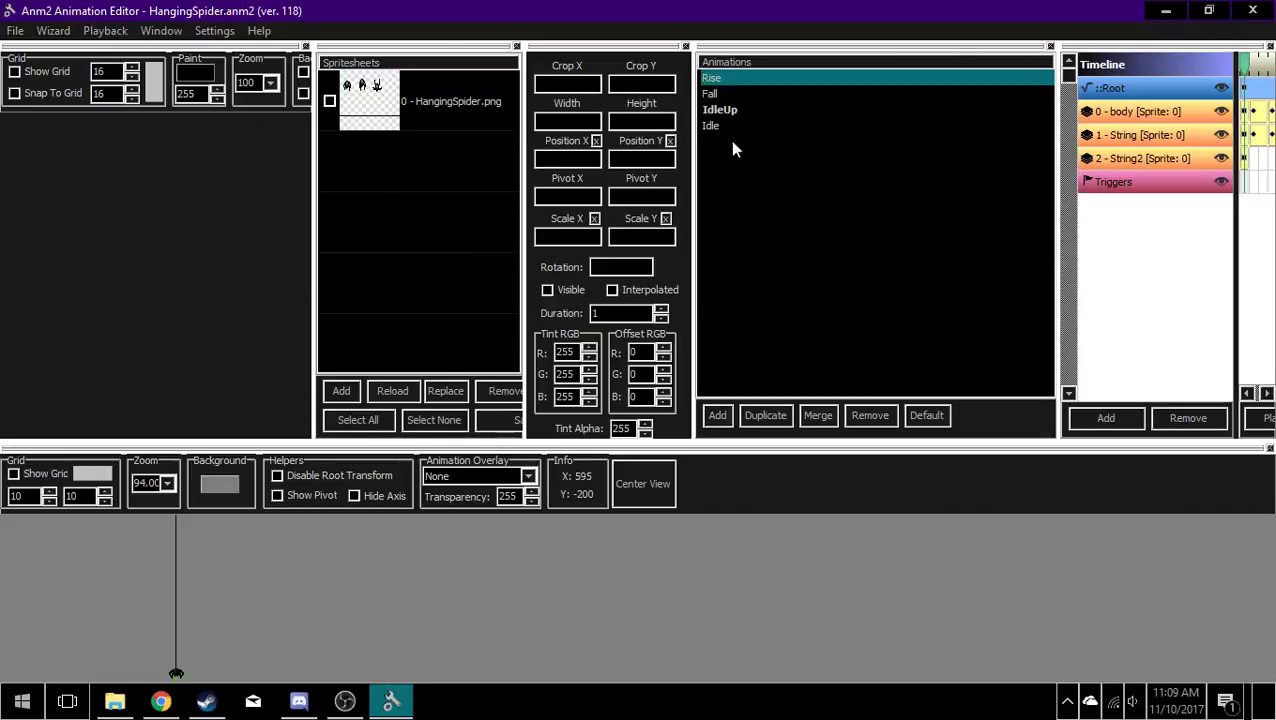
{"action": "left_click", "coordinate": [714, 95]}
{"action": "left_click", "coordinate": [714, 110]}
{"action": "left_click", "coordinate": [714, 125]}
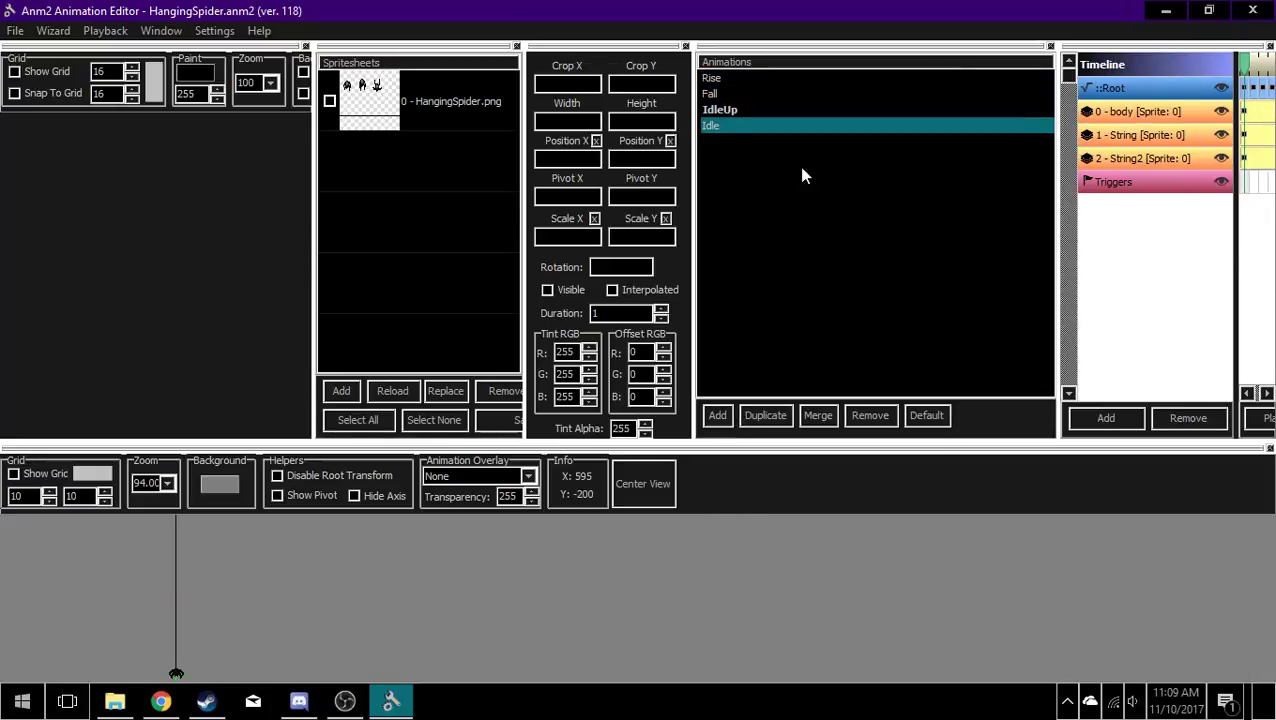
Step: Add a new animation below Idle and remove it again
{"action": "left_click", "coordinate": [718, 415]}
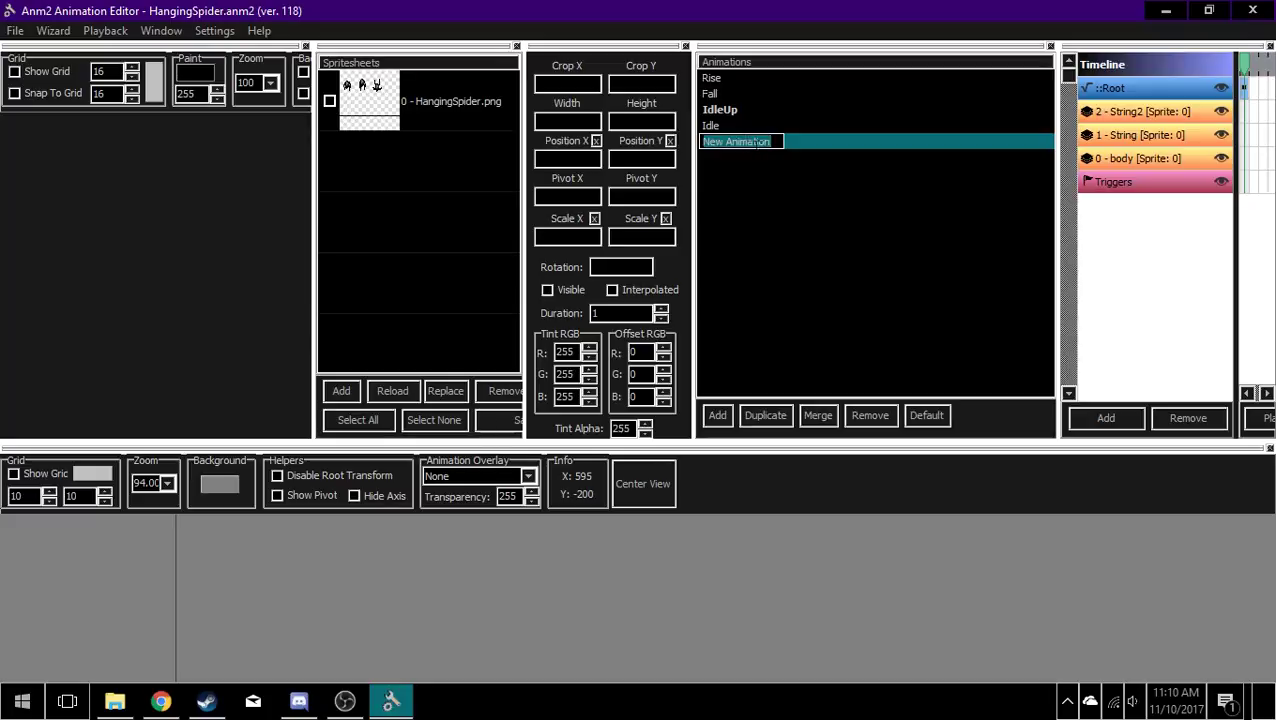
{"action": "left_click", "coordinate": [846, 314]}
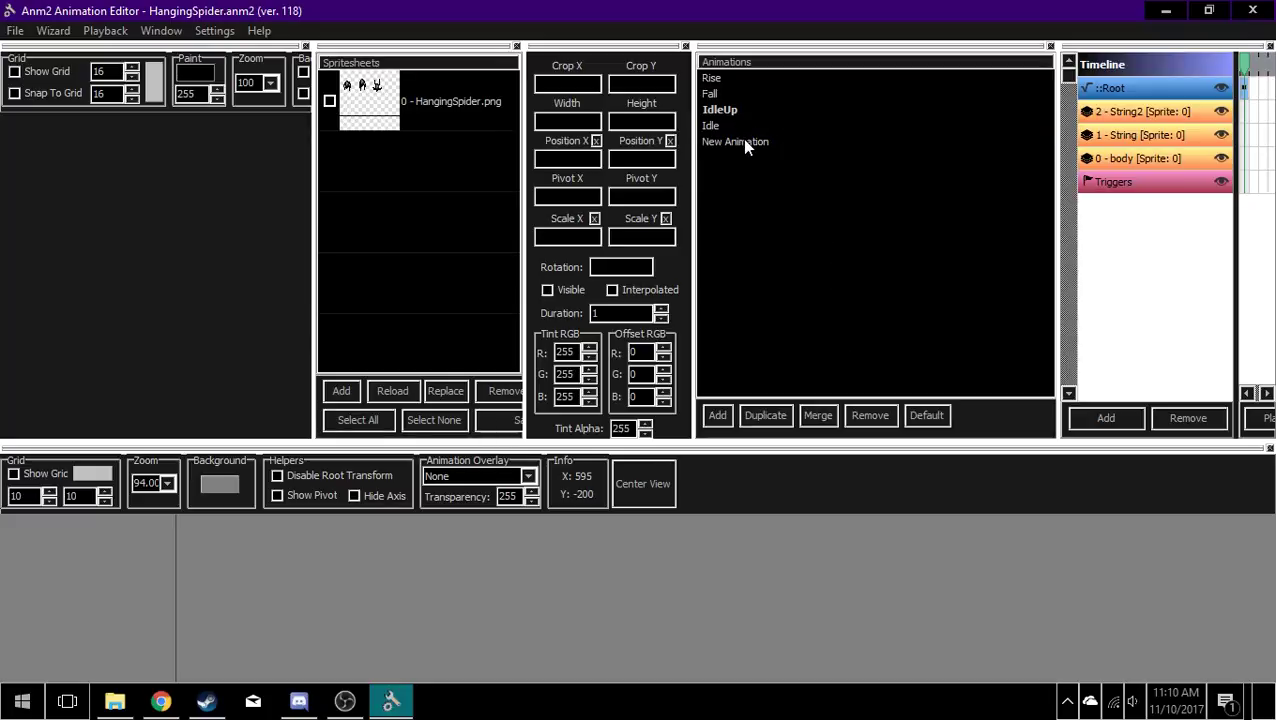
{"action": "double_click", "coordinate": [744, 140]}
{"action": "left_click", "coordinate": [837, 349]}
{"action": "left_click", "coordinate": [729, 127]}
{"action": "left_click", "coordinate": [740, 141]}
{"action": "left_click", "coordinate": [852, 414]}
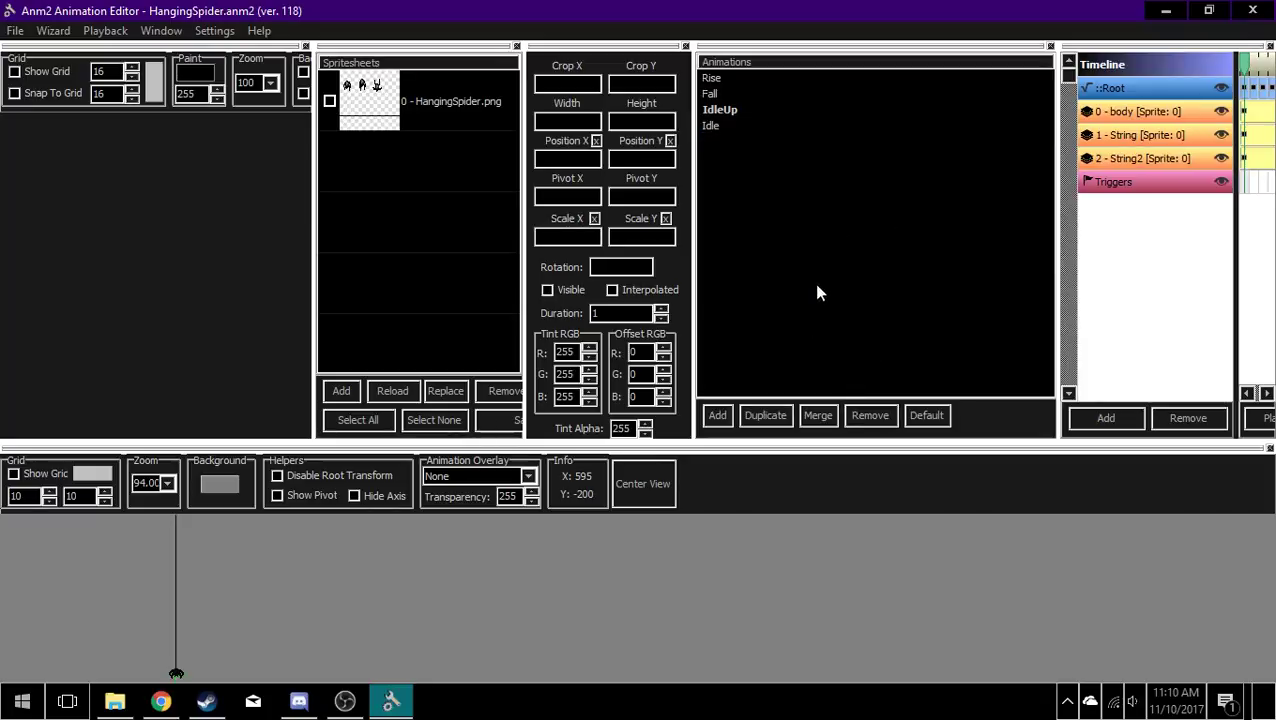
Step: Open the Idle animation and examine its String and body frames, with the spider enlarged in the preview
{"action": "left_click", "coordinate": [738, 125]}
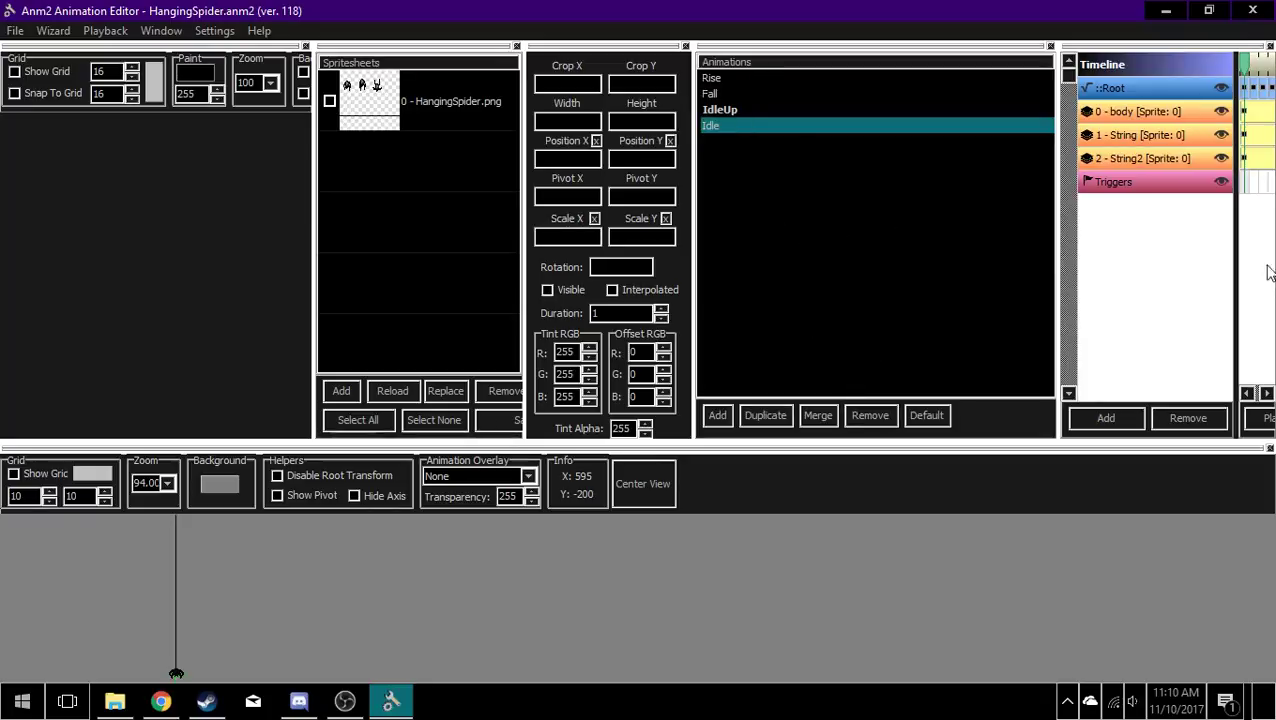
{"action": "left_click", "coordinate": [1262, 148]}
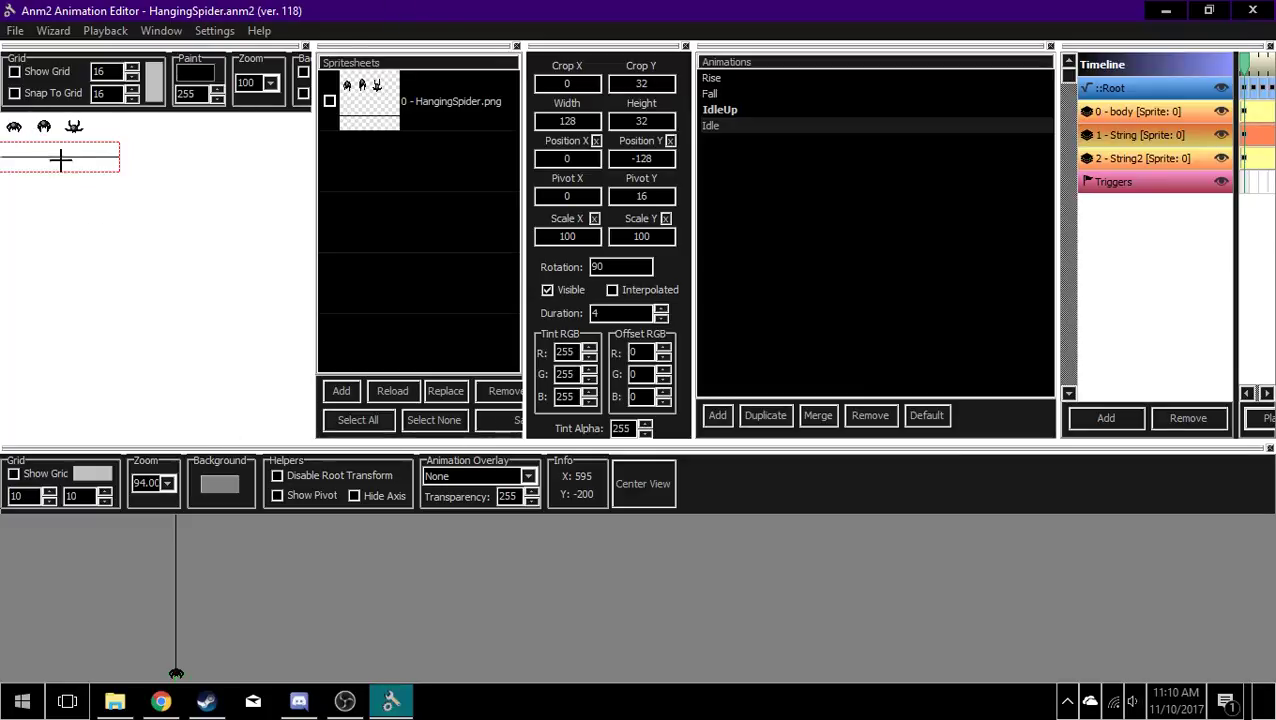
{"action": "left_click", "coordinate": [1262, 112]}
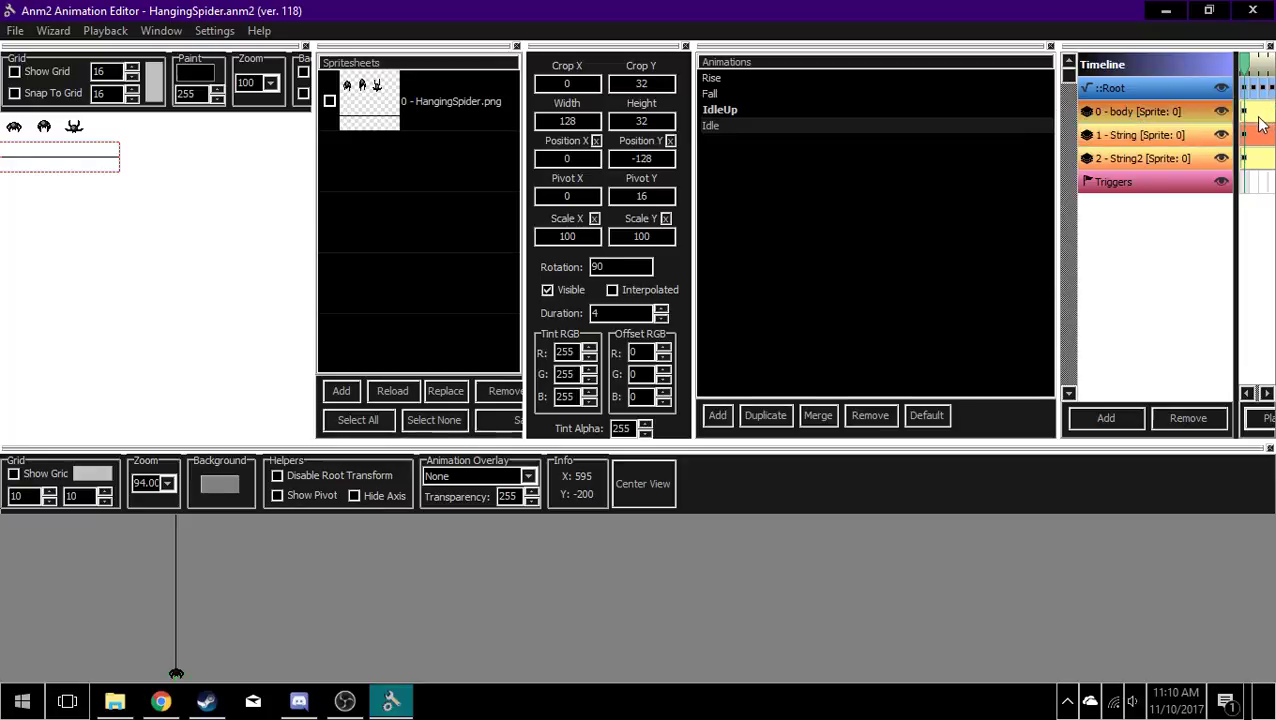
{"action": "left_click_drag", "start_coordinate": [220, 643], "coordinate": [296, 515]}
{"action": "scroll", "coordinate": [243, 525], "scroll_direction": "up", "scroll_amount": 2}
{"action": "left_click_drag", "start_coordinate": [197, 527], "coordinate": [385, 539]}
{"action": "scroll", "coordinate": [242, 525], "scroll_direction": "up", "scroll_amount": 1}
{"action": "scroll", "coordinate": [345, 535], "scroll_direction": "up", "scroll_amount": 3}
{"action": "left_click_drag", "start_coordinate": [572, 594], "coordinate": [354, 585]}
{"action": "scroll", "coordinate": [340, 624], "scroll_direction": "up", "scroll_amount": 1}
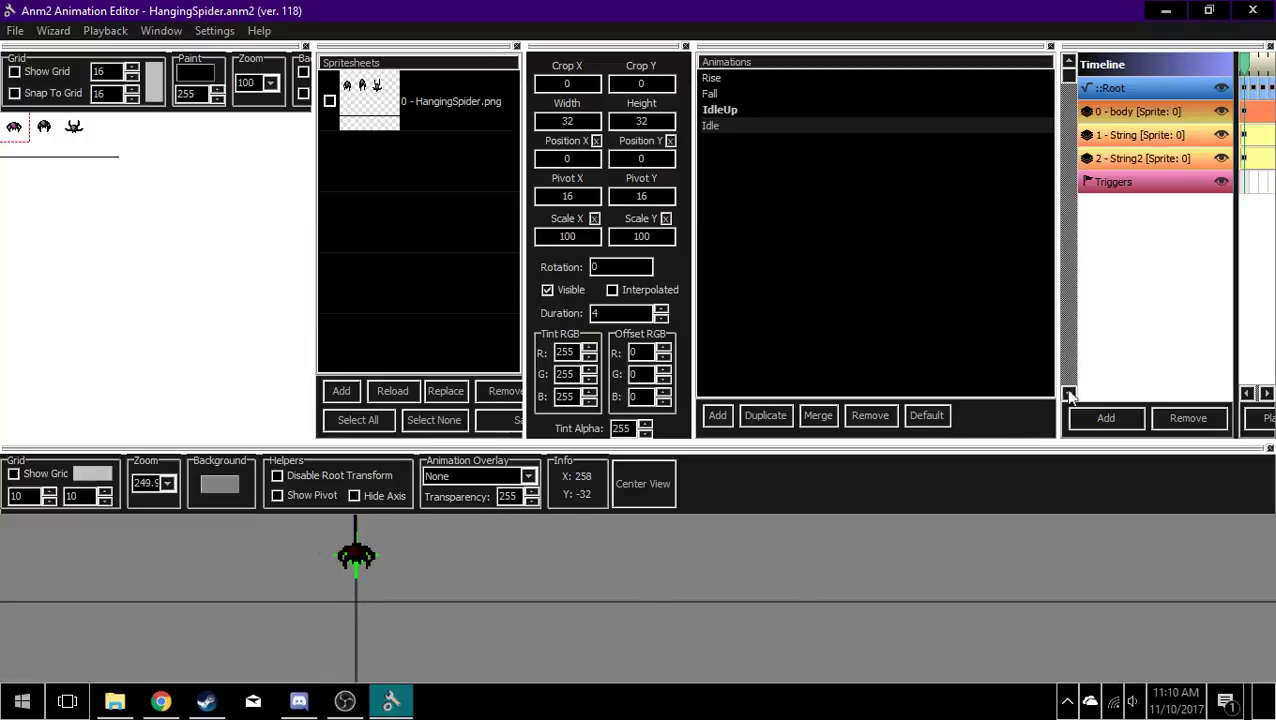
Step: Widen the timeline by narrowing the animation list, and make the upper work areas slightly taller than before
{"action": "left_click_drag", "start_coordinate": [1058, 335], "coordinate": [750, 337]}
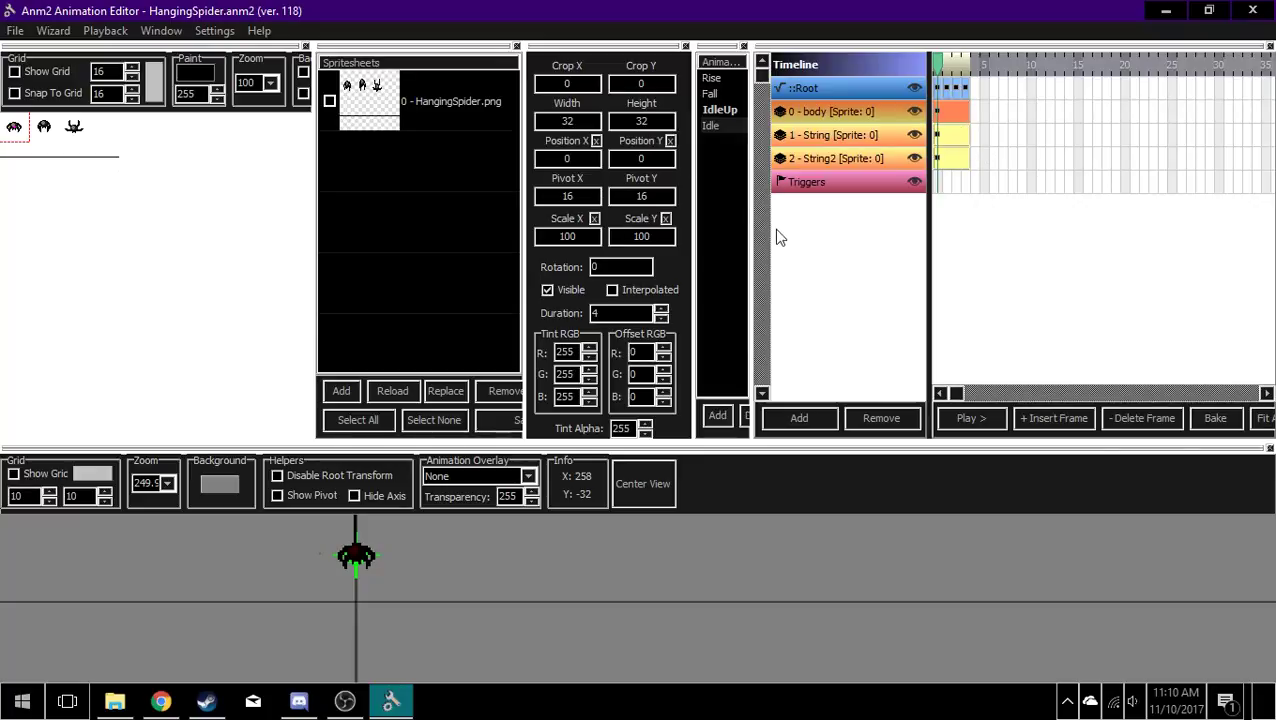
{"action": "left_click_drag", "start_coordinate": [754, 240], "coordinate": [757, 240]}
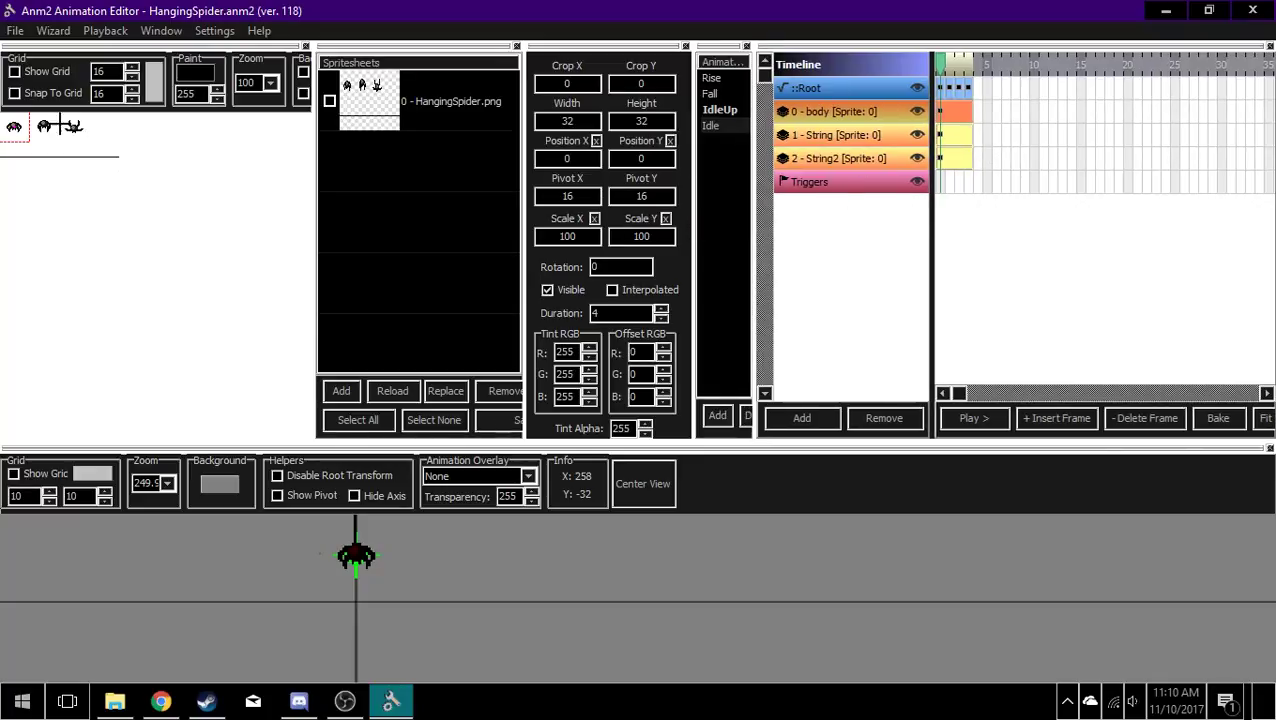
{"action": "left_click_drag", "start_coordinate": [367, 621], "coordinate": [413, 575]}
{"action": "scroll", "coordinate": [375, 545], "scroll_direction": "down", "scroll_amount": 3}
{"action": "scroll", "coordinate": [380, 611], "scroll_direction": "up", "scroll_amount": 2}
{"action": "scroll", "coordinate": [387, 607], "scroll_direction": "down", "scroll_amount": 3}
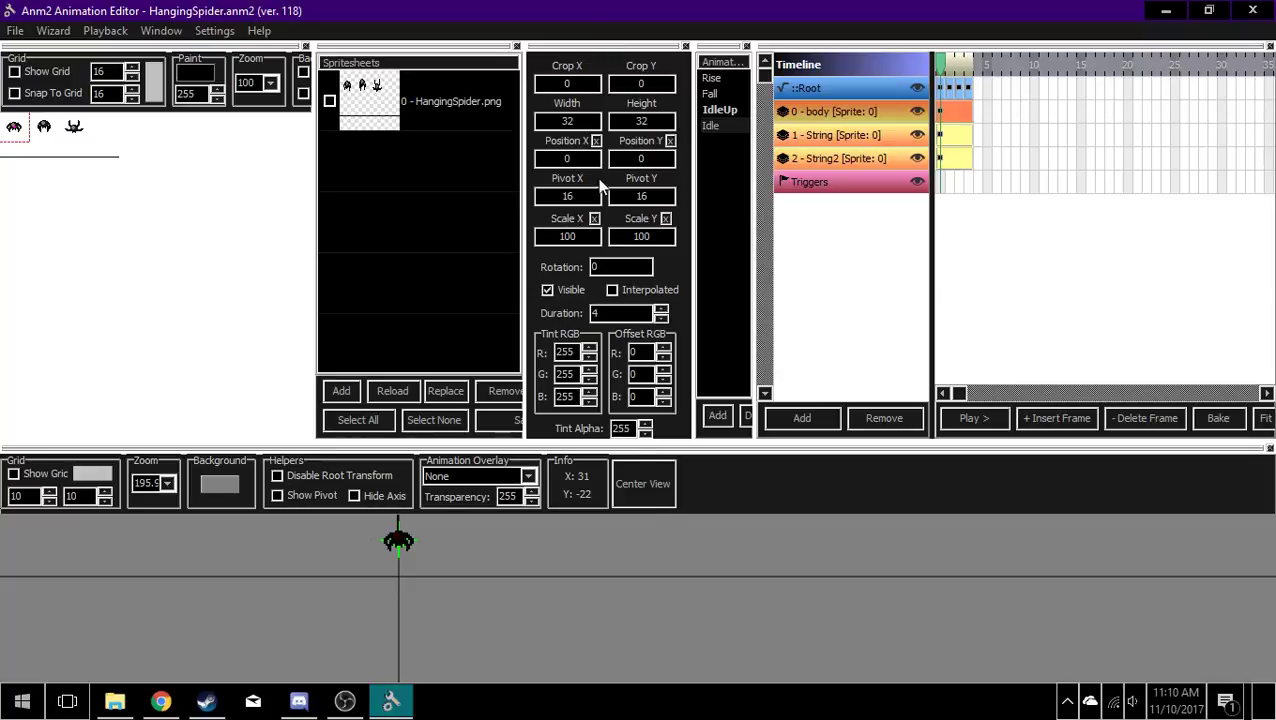
{"action": "mouse_move", "coordinate": [696, 442]}
{"action": "left_mouse_down"}
{"action": "mouse_move", "coordinate": [703, 501]}
{"action": "mouse_move", "coordinate": [700, 464]}
{"action": "left_mouse_up"}
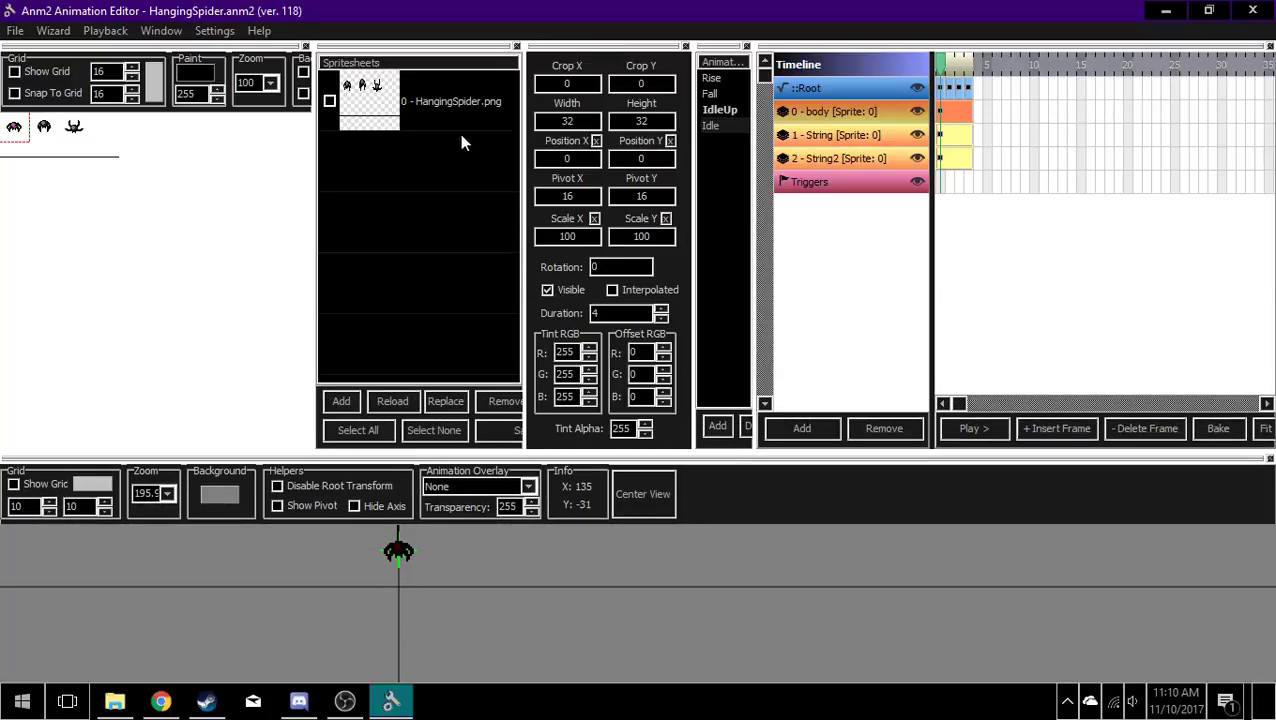
Step: Open the Fall animation, play it in the preview and stop playback
{"action": "left_click", "coordinate": [708, 80]}
{"action": "left_click", "coordinate": [712, 94]}
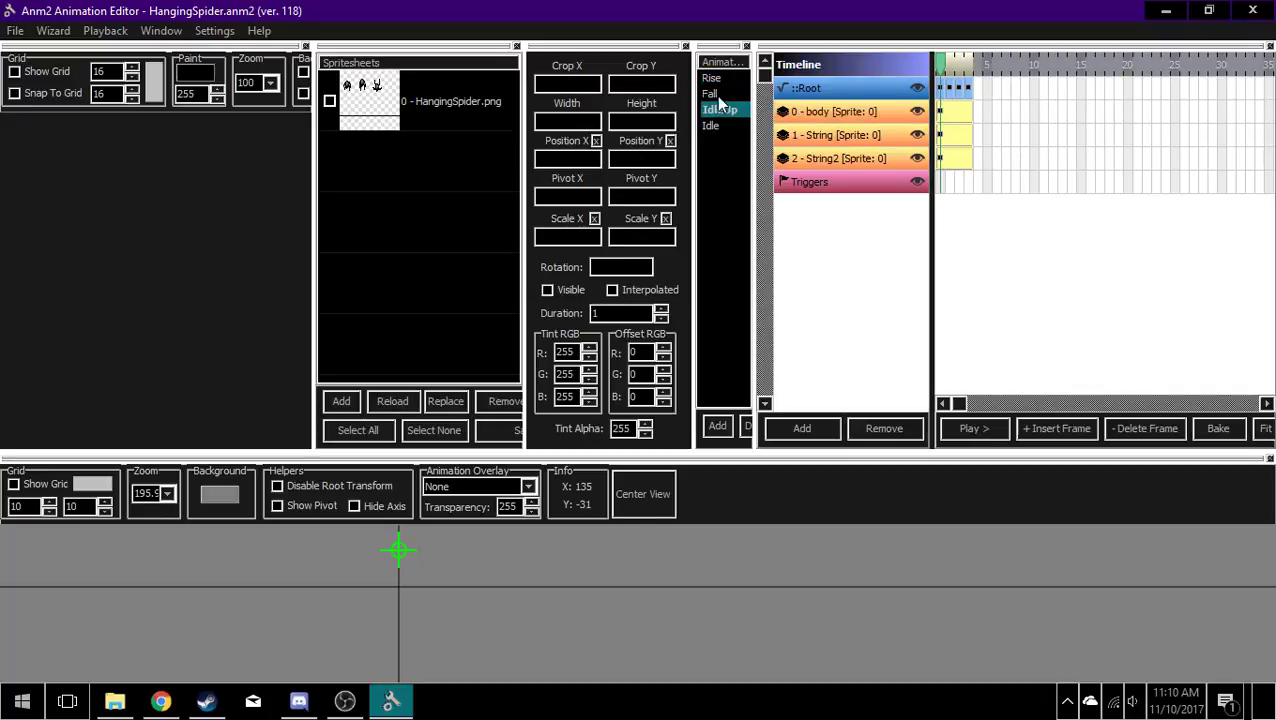
{"action": "left_click_drag", "start_coordinate": [533, 541], "coordinate": [555, 645]}
{"action": "scroll", "coordinate": [550, 632], "scroll_direction": "down", "scroll_amount": 3}
{"action": "scroll", "coordinate": [426, 652], "scroll_direction": "down", "scroll_amount": 2}
{"action": "left_click_drag", "start_coordinate": [413, 652], "coordinate": [572, 660]}
{"action": "mouse_move", "coordinate": [523, 586]}
{"action": "left_mouse_down"}
{"action": "mouse_move", "coordinate": [524, 621]}
{"action": "mouse_move", "coordinate": [522, 597]}
{"action": "left_mouse_up"}
{"action": "left_click", "coordinate": [976, 436]}
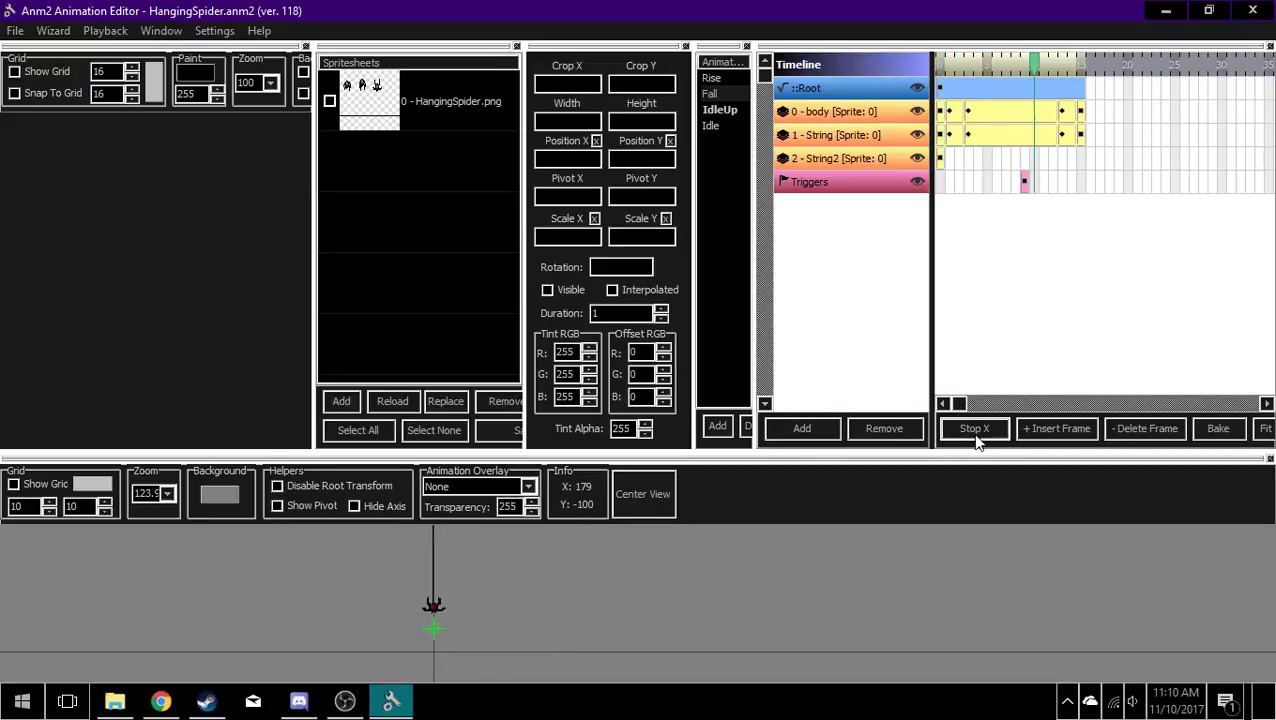
{"action": "left_click", "coordinate": [976, 437]}
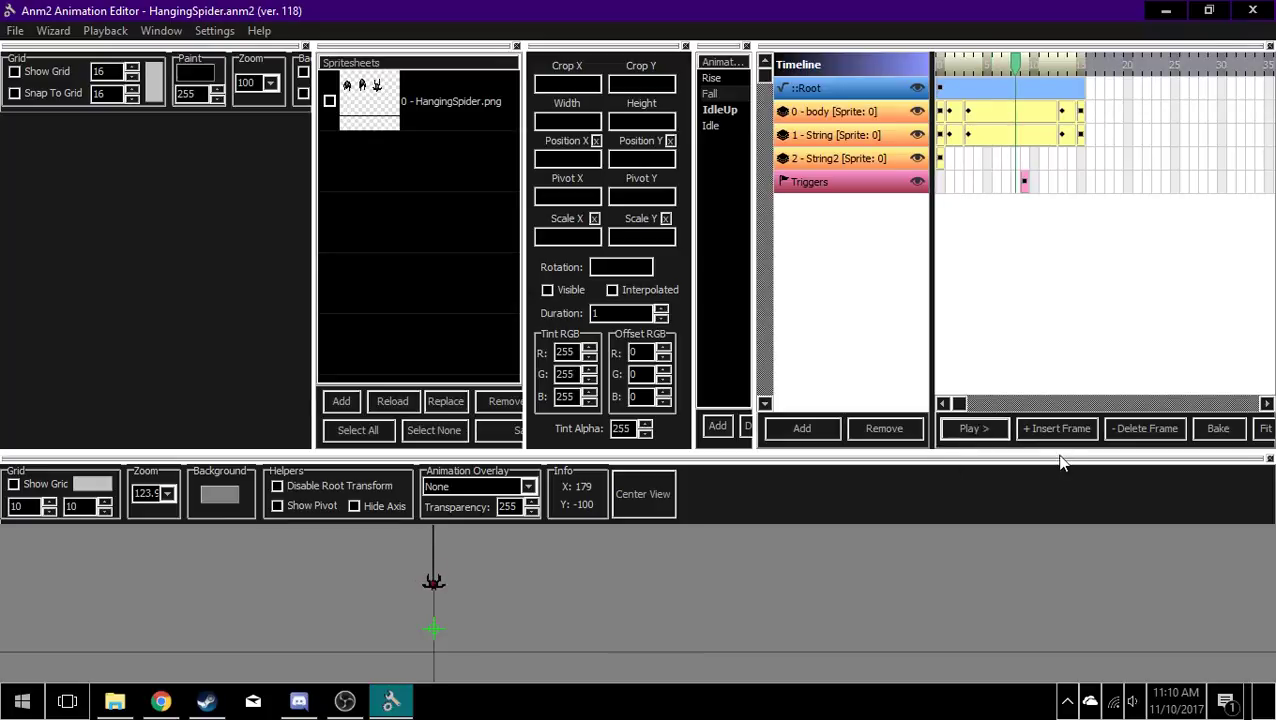
Step: Rewind Fall to its first frame and step through the body layer's first three keyframes
{"action": "left_click_drag", "start_coordinate": [1022, 70], "coordinate": [940, 68]}
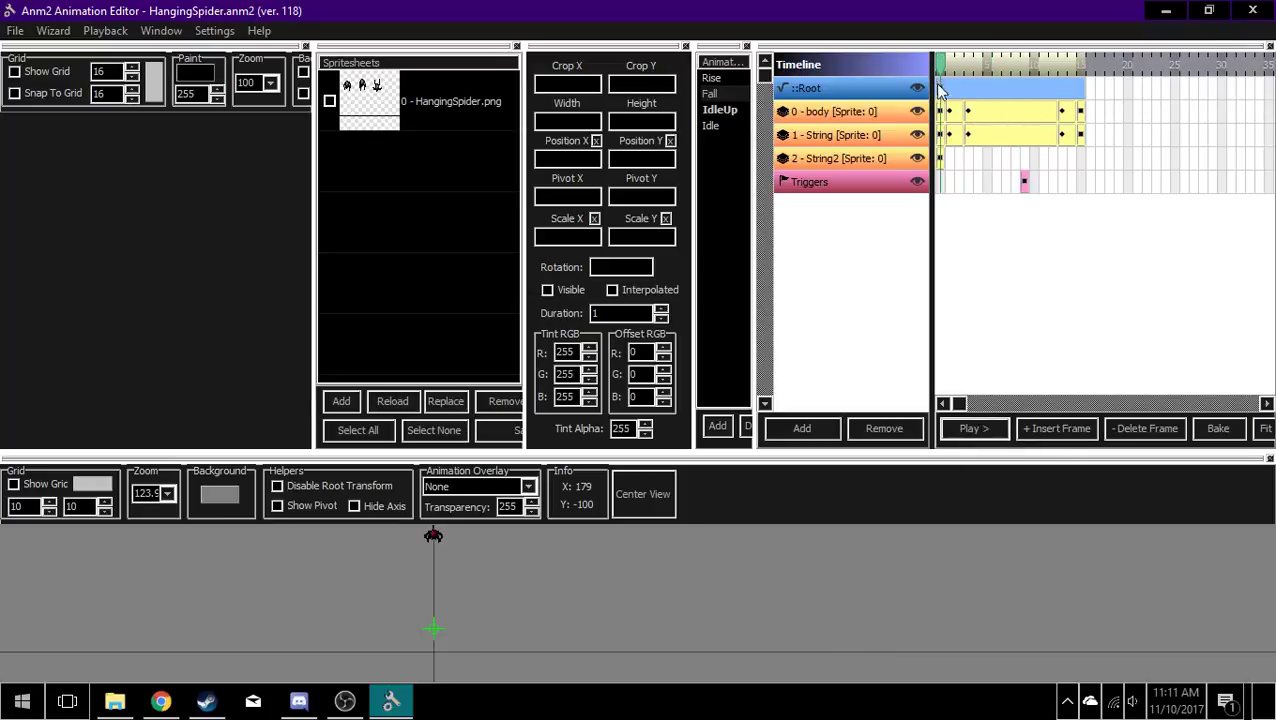
{"action": "left_click", "coordinate": [945, 112]}
{"action": "left_click", "coordinate": [954, 114]}
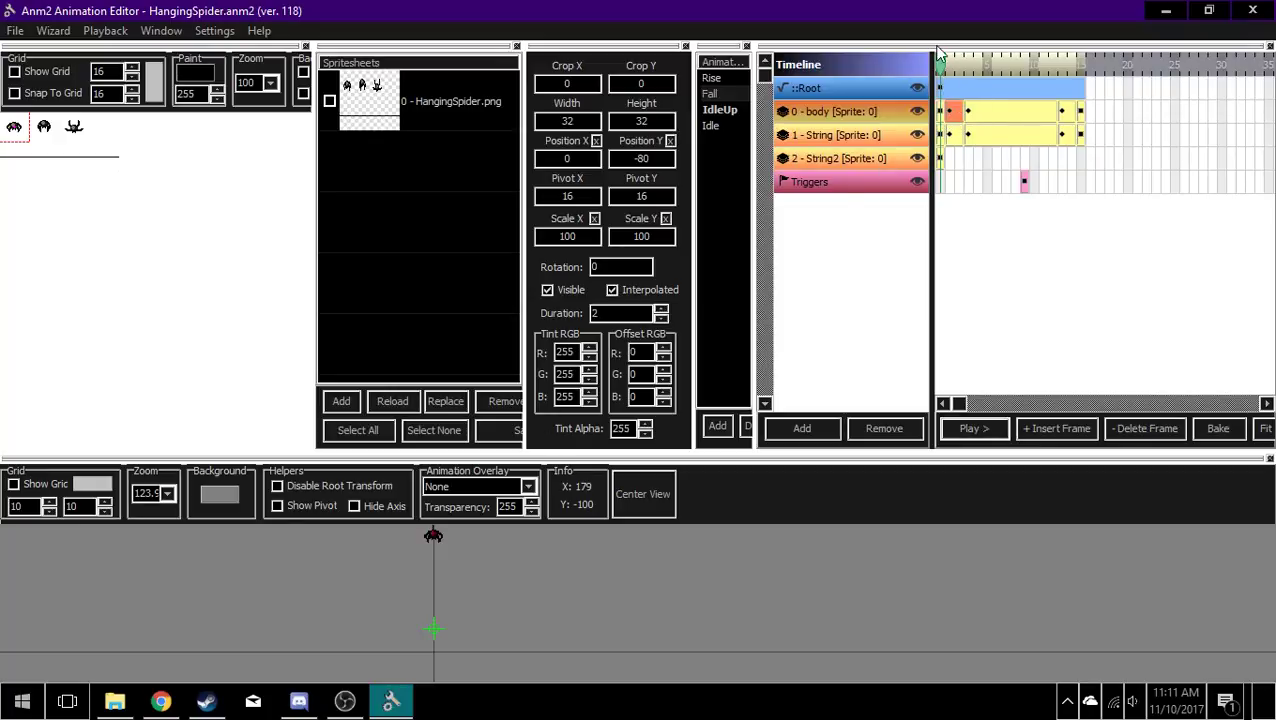
{"action": "mouse_move", "coordinate": [945, 67]}
{"action": "left_mouse_down"}
{"action": "mouse_move", "coordinate": [965, 70]}
{"action": "mouse_move", "coordinate": [940, 71]}
{"action": "left_mouse_up"}
{"action": "left_click", "coordinate": [943, 112]}
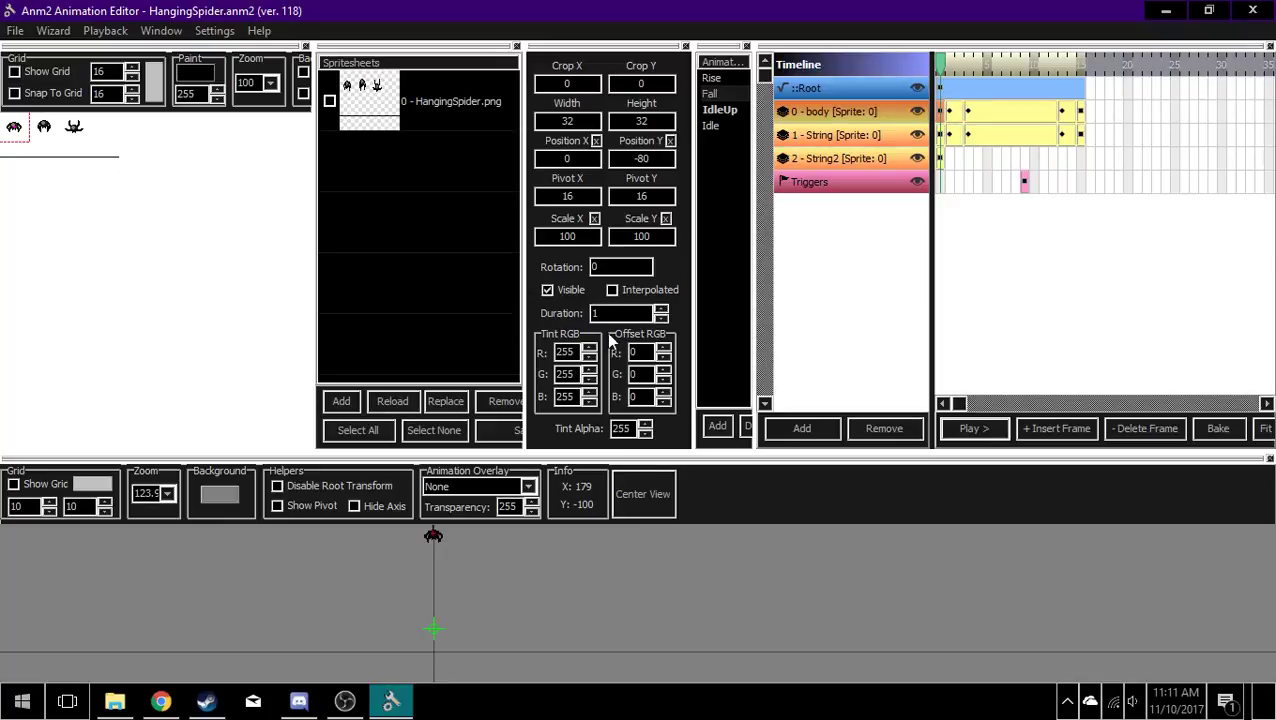
{"action": "left_click", "coordinate": [958, 67]}
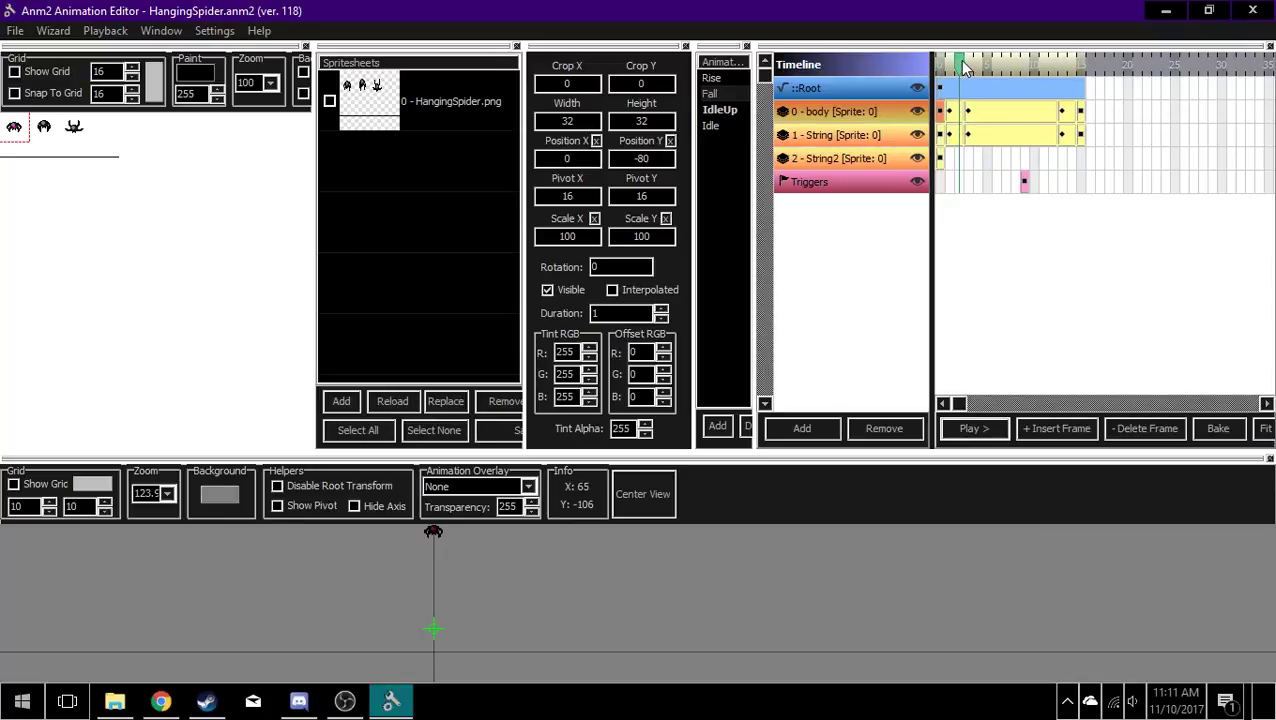
{"action": "left_click", "coordinate": [970, 112]}
{"action": "left_click", "coordinate": [949, 108]}
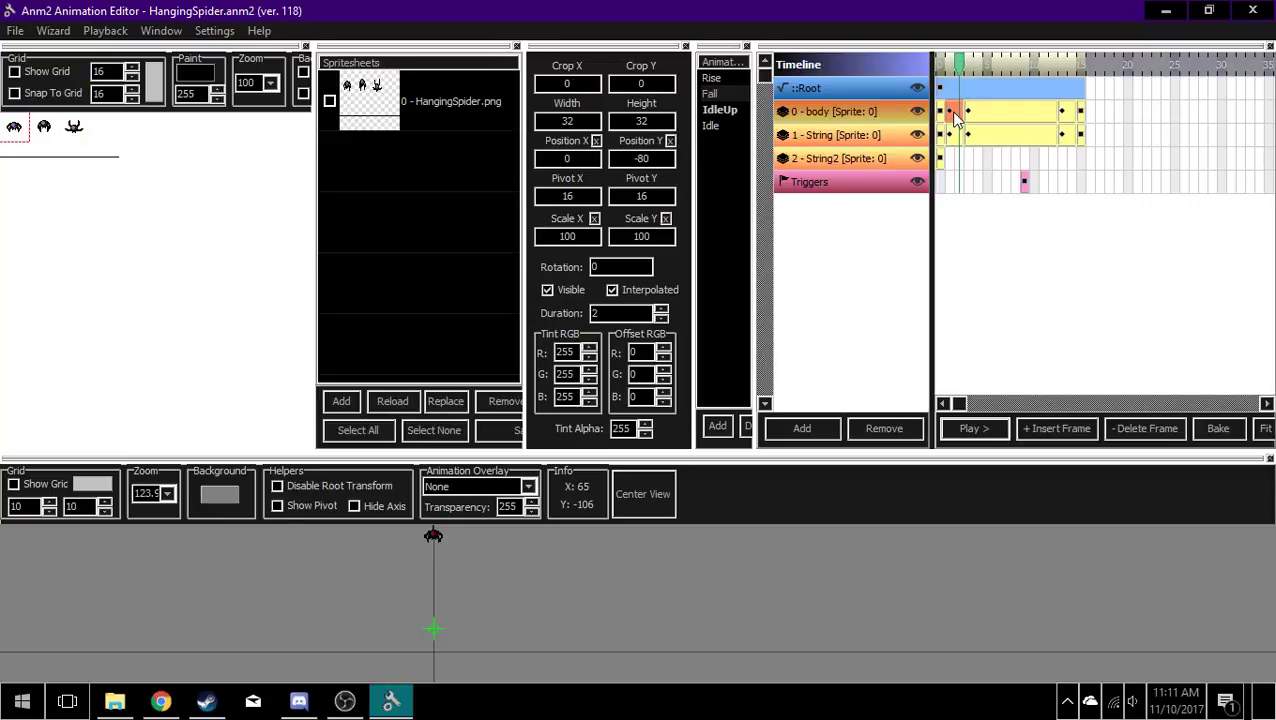
{"action": "left_click", "coordinate": [969, 108]}
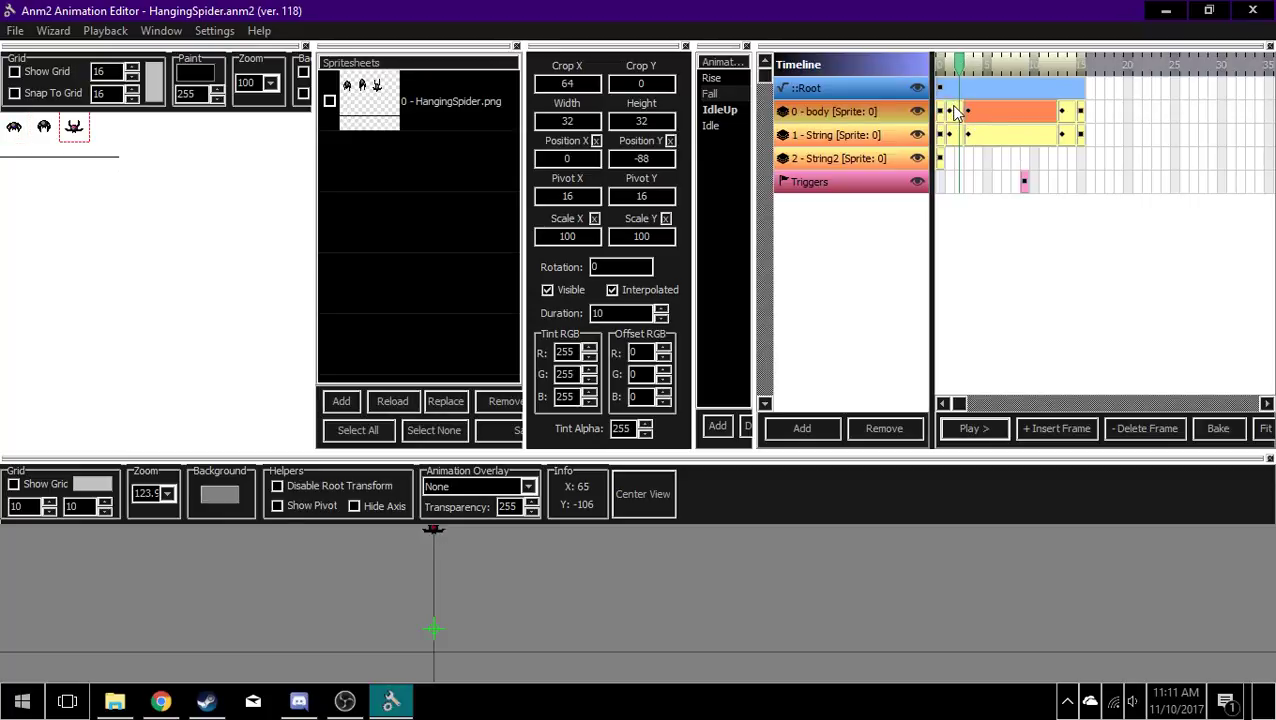
Step: Move the body layer's second keyframe ahead of the first and put it back in its original place
{"action": "left_click", "coordinate": [947, 112]}
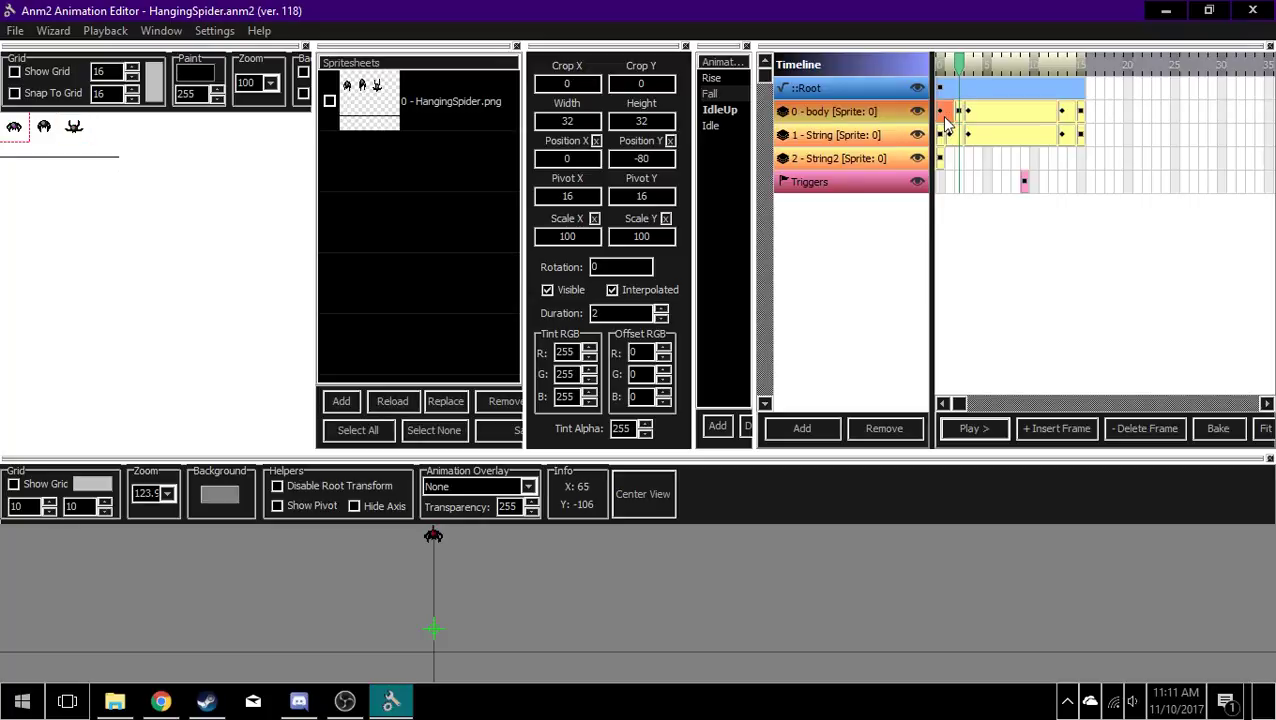
{"action": "left_click_drag", "start_coordinate": [951, 117], "coordinate": [960, 116]}
{"action": "left_click", "coordinate": [942, 112]}
Step: Compare the Scale X of the String layer's second and third keyframes in the Fall animation
{"action": "left_click", "coordinate": [945, 138]}
{"action": "left_click", "coordinate": [957, 113]}
{"action": "left_click", "coordinate": [952, 137]}
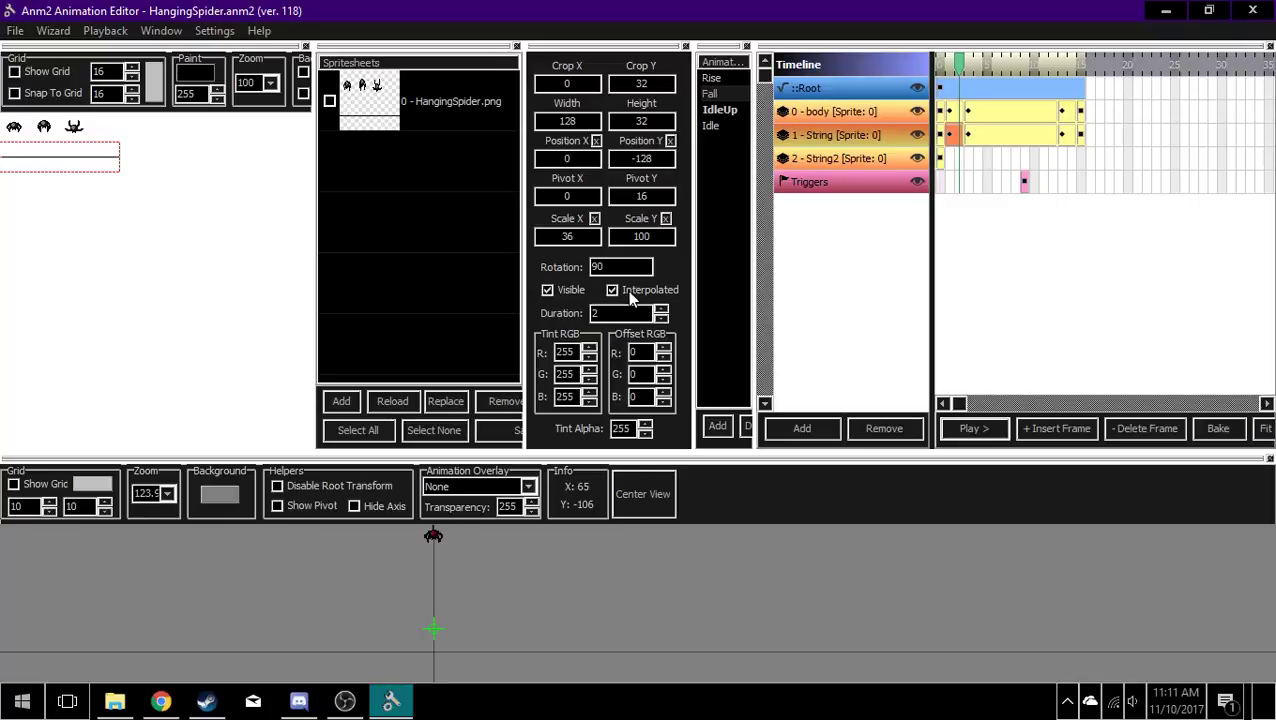
{"action": "left_click", "coordinate": [985, 137]}
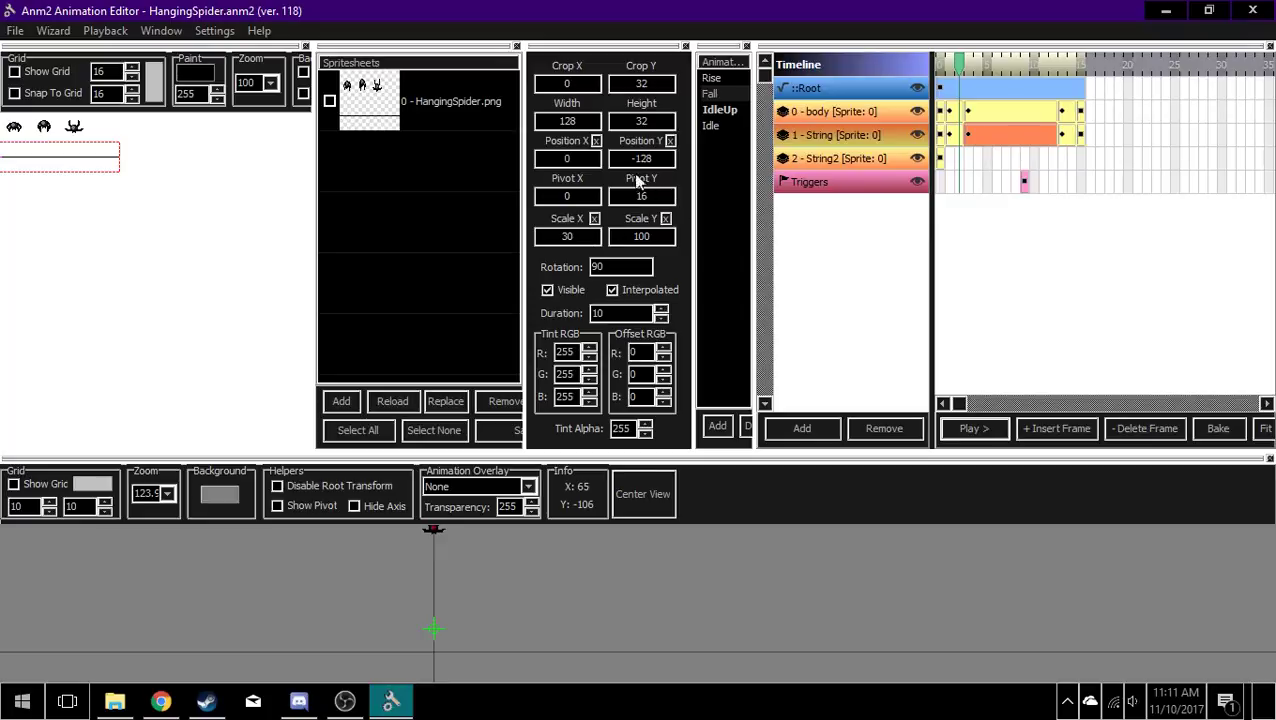
{"action": "left_click", "coordinate": [948, 140]}
{"action": "left_click", "coordinate": [968, 137]}
{"action": "left_click", "coordinate": [951, 140]}
{"action": "left_click", "coordinate": [985, 140]}
{"action": "left_click", "coordinate": [952, 137]}
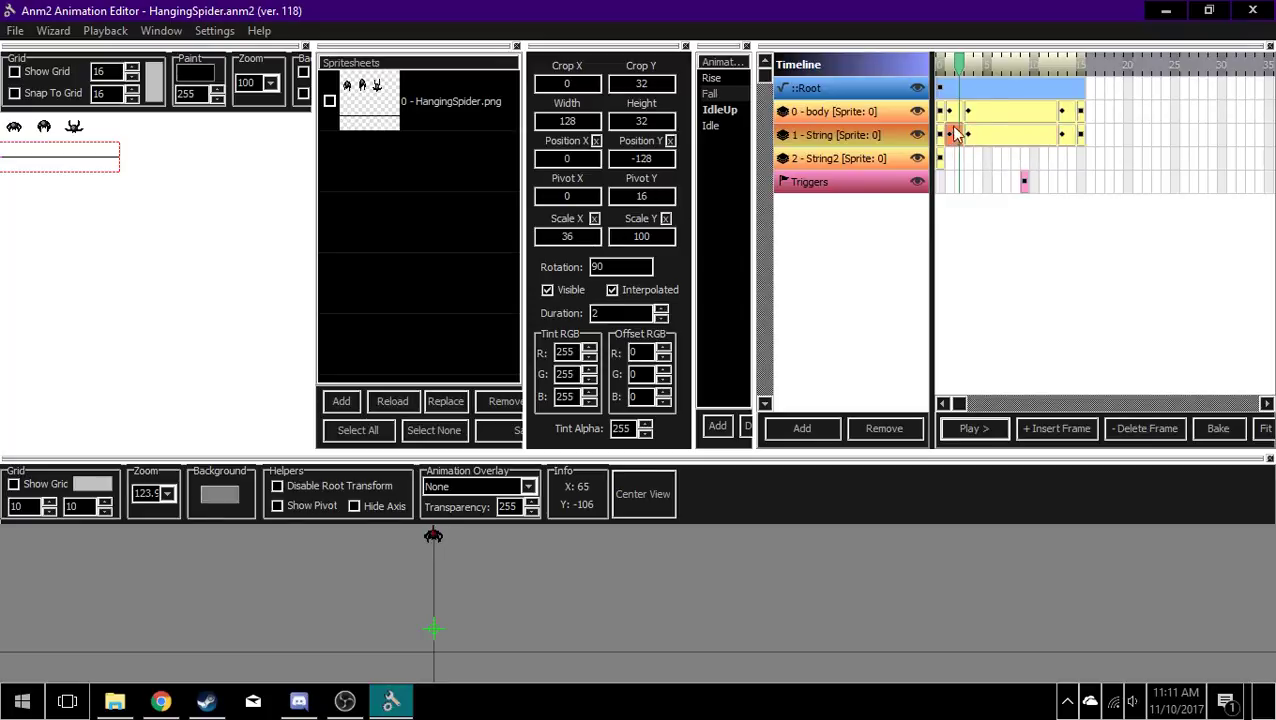
Step: Compare the crop and vertical position of the body layer's second and third keyframes in the Fall animation
{"action": "left_click", "coordinate": [983, 111]}
{"action": "left_click", "coordinate": [952, 112]}
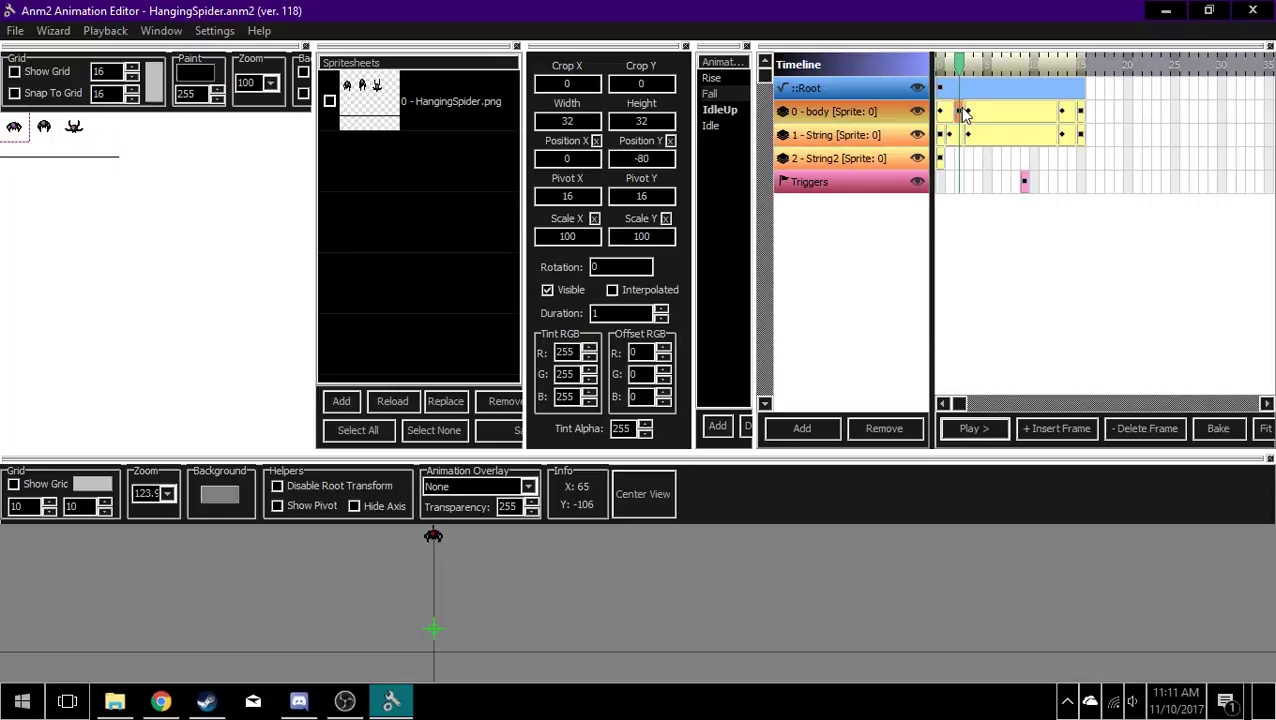
{"action": "left_click", "coordinate": [1000, 112]}
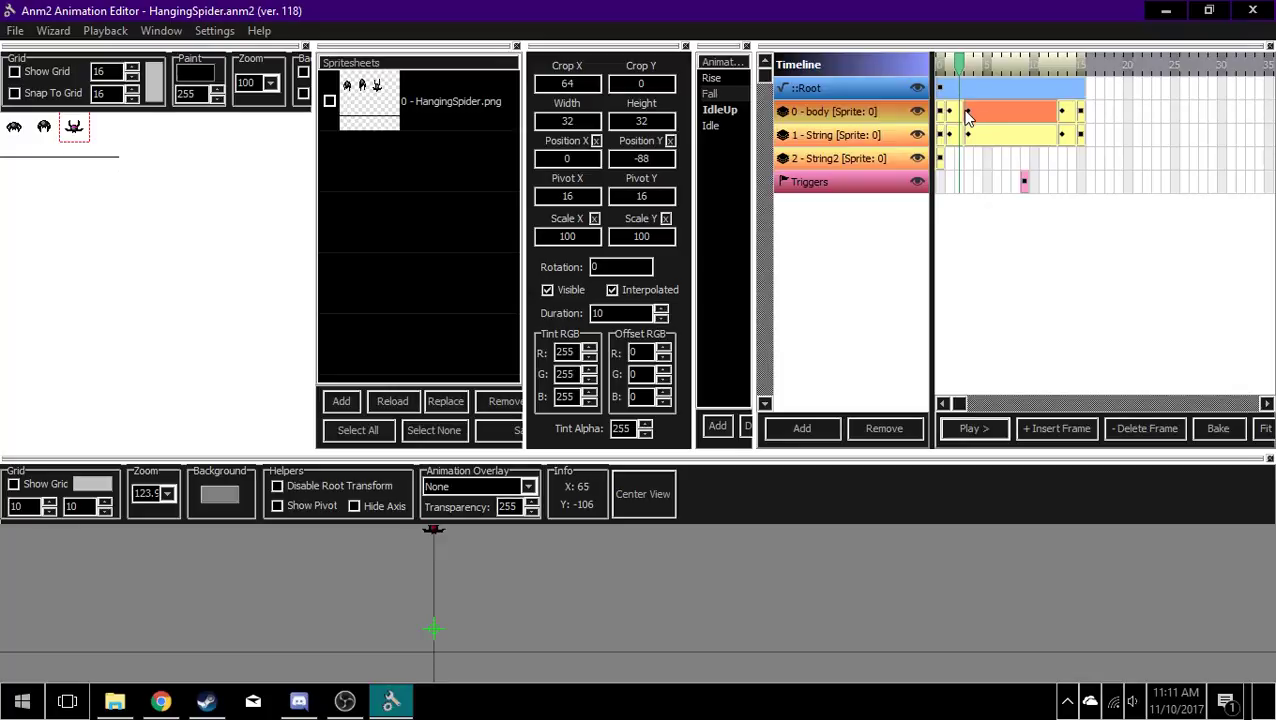
{"action": "left_click", "coordinate": [955, 112]}
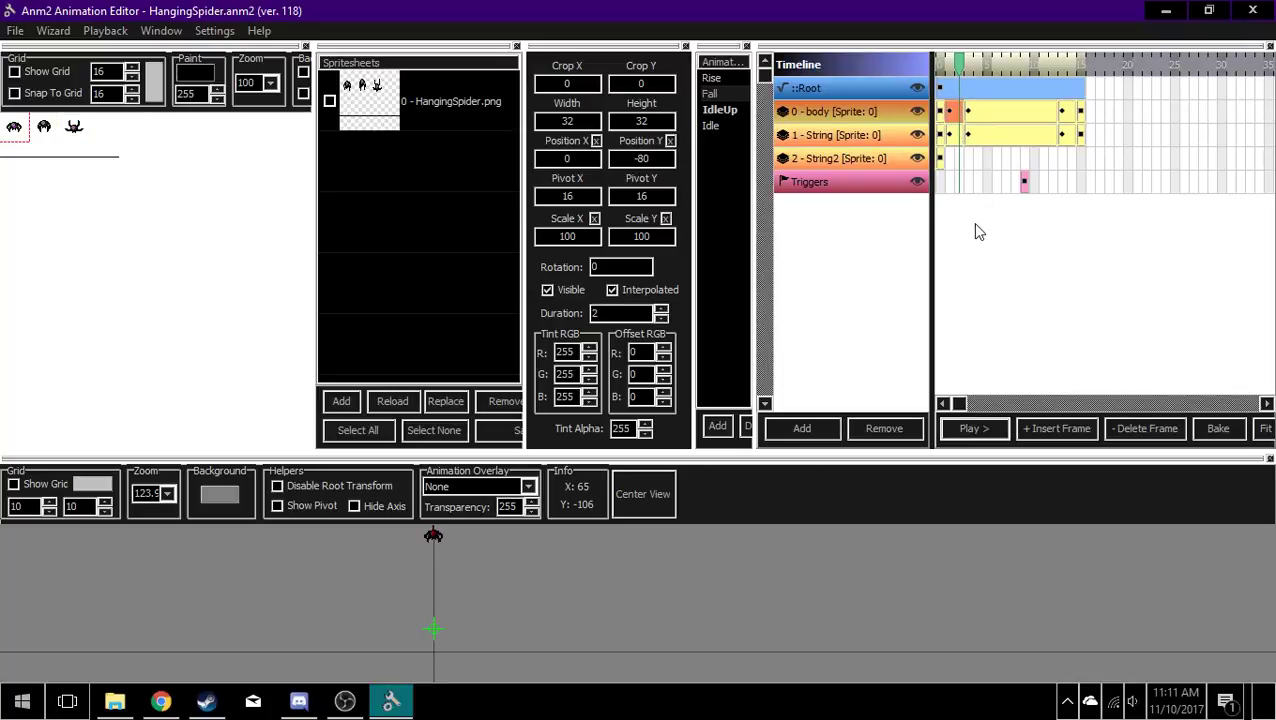
Step: Move the Fall playhead onto the body layer's second keyframe and open that keyframe's width for editing
{"action": "left_click", "coordinate": [952, 70]}
{"action": "mouse_move", "coordinate": [952, 70]}
{"action": "left_mouse_down"}
{"action": "mouse_move", "coordinate": [1022, 90]}
{"action": "mouse_move", "coordinate": [955, 95]}
{"action": "left_mouse_up"}
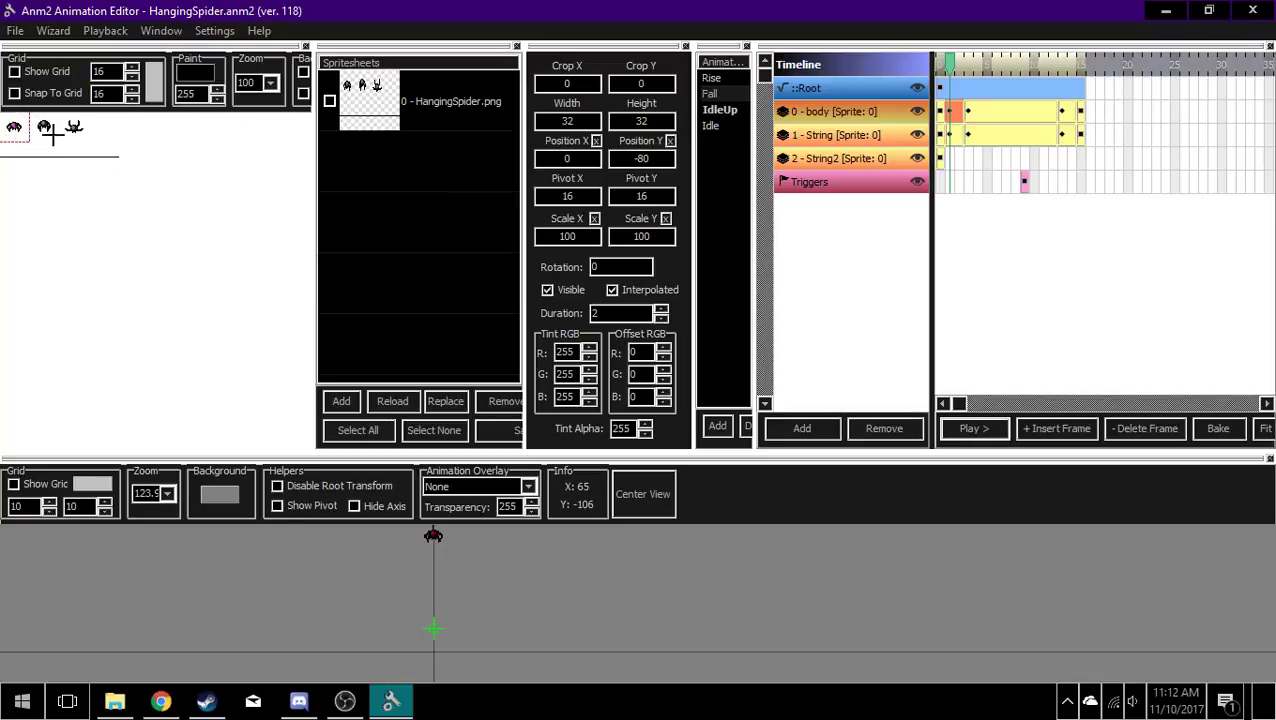
{"action": "left_click_drag", "start_coordinate": [580, 121], "coordinate": [360, 115]}
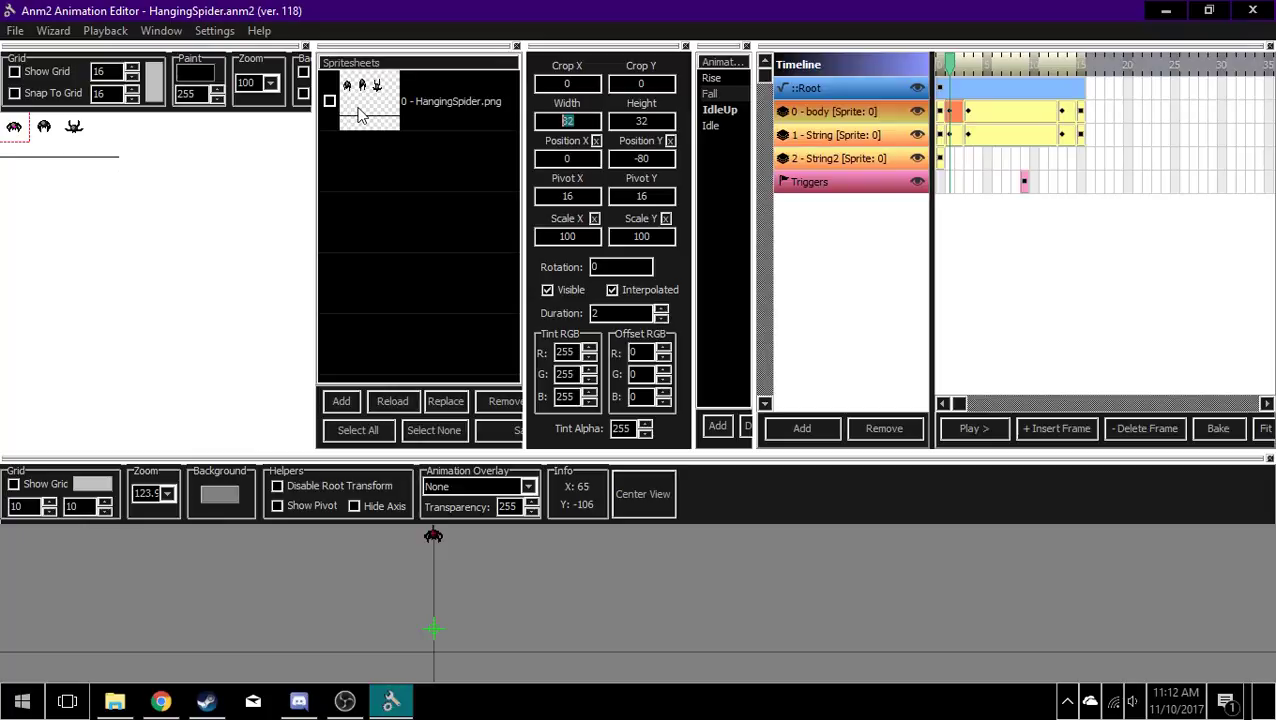
{"action": "type", "text": "16"}
Step: Switch to Chrome to skip the YouTube ad, check OBS, and return to Anm2 Animation Editor
{"action": "left_click", "coordinate": [160, 700]}
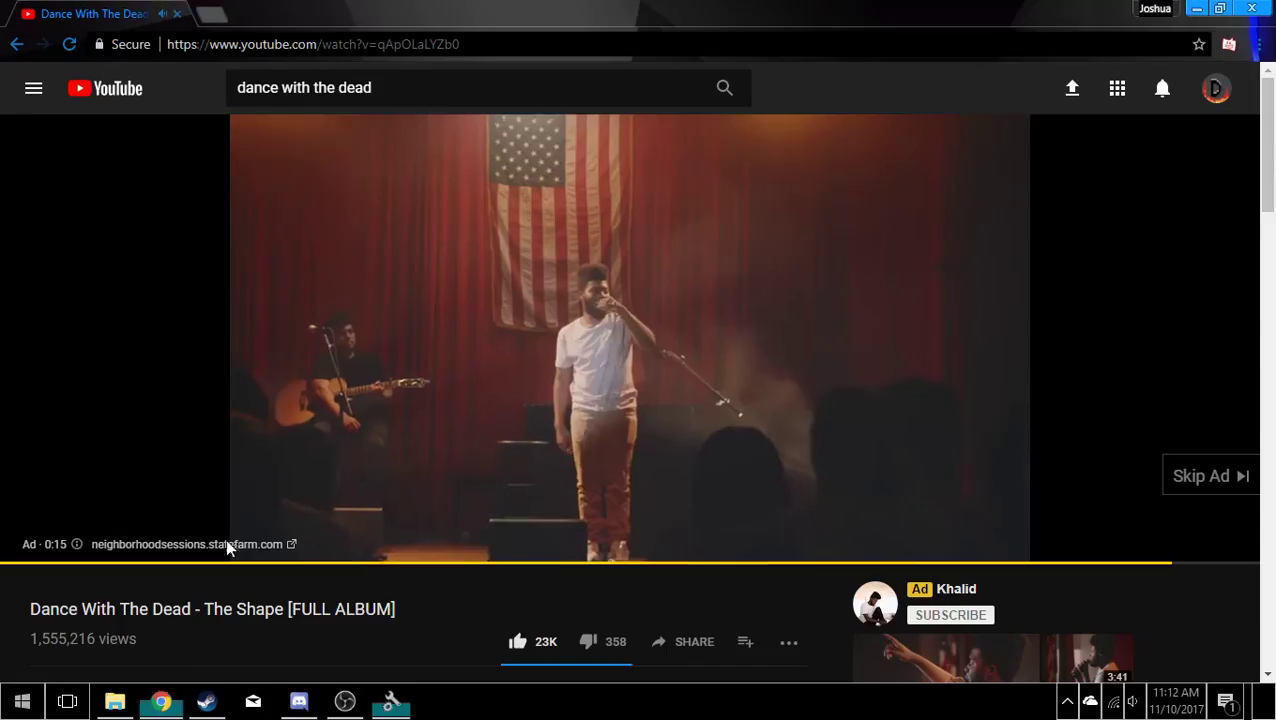
{"action": "left_click", "coordinate": [1210, 476]}
{"action": "left_click", "coordinate": [345, 700]}
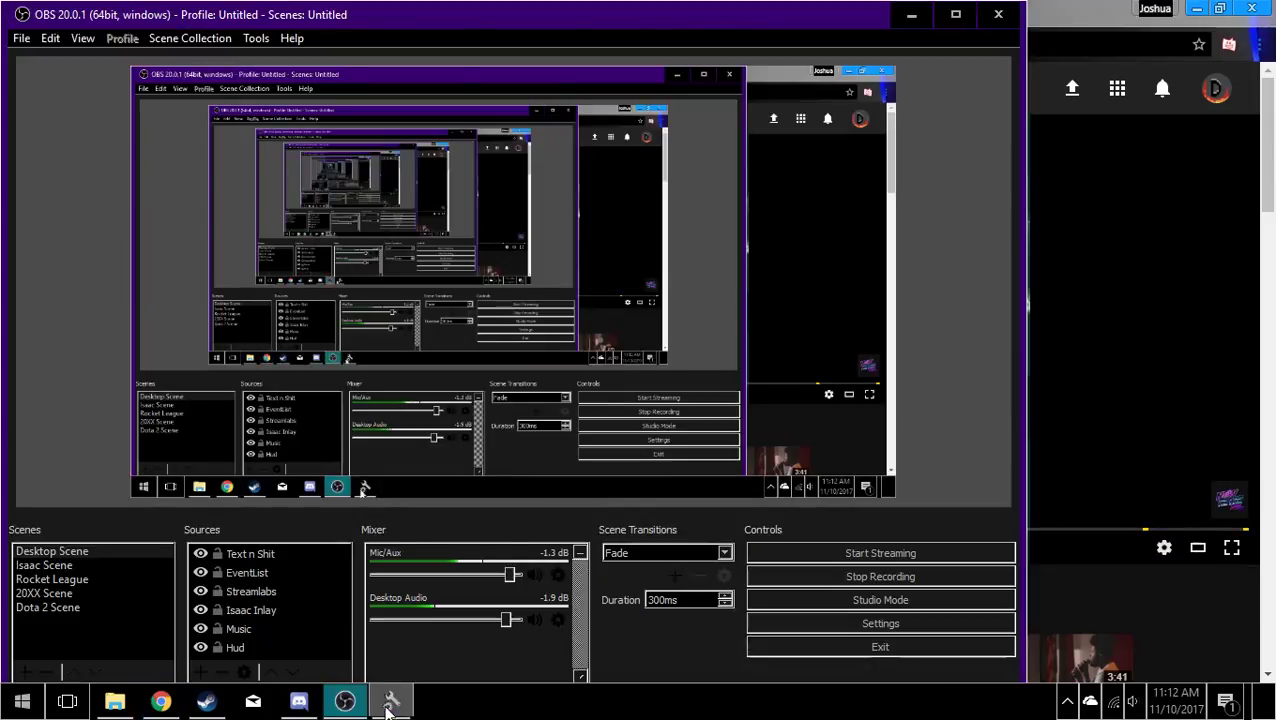
{"action": "left_click", "coordinate": [389, 703]}
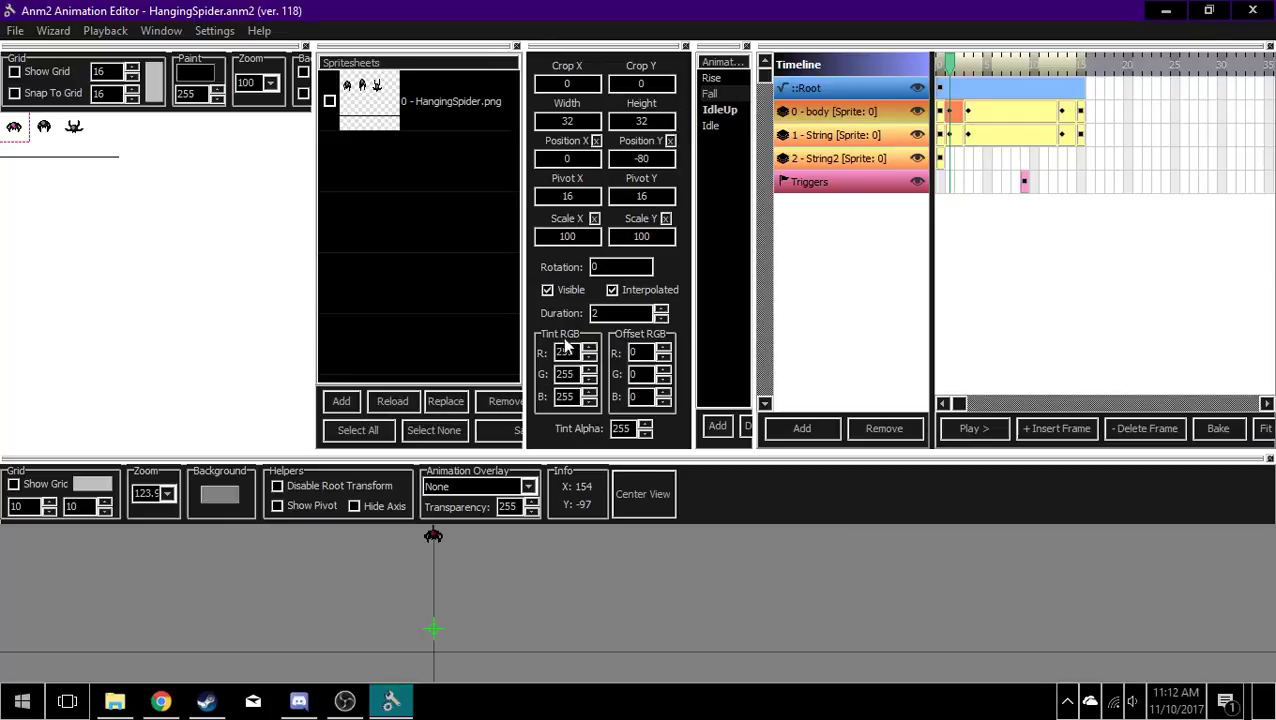
Step: Compare the body layer's second, third and fourth keyframes in Fall, and preview the animation's playback
{"action": "left_click", "coordinate": [954, 109]}
{"action": "left_click", "coordinate": [984, 113]}
{"action": "left_click", "coordinate": [953, 110]}
{"action": "left_click_drag", "start_coordinate": [970, 115], "coordinate": [1066, 115]}
{"action": "left_click", "coordinate": [1045, 117]}
{"action": "left_click", "coordinate": [1062, 115]}
{"action": "left_click", "coordinate": [1050, 115]}
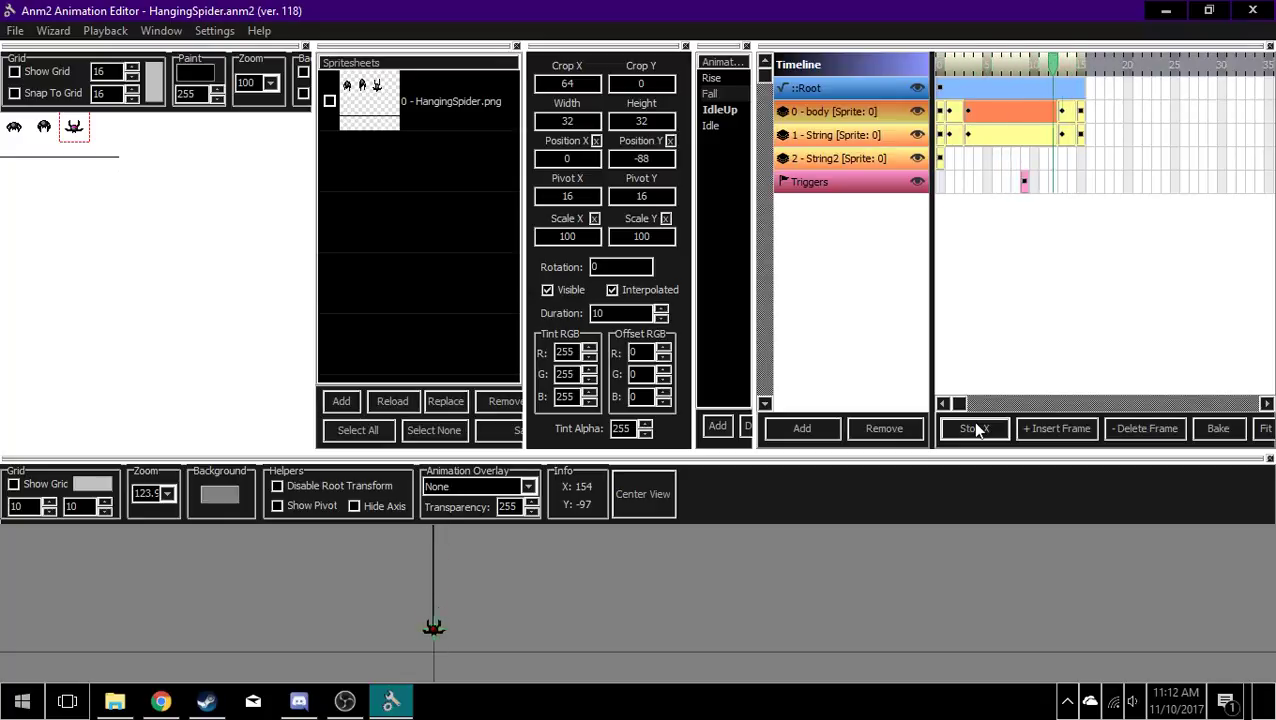
{"action": "left_click", "coordinate": [975, 430]}
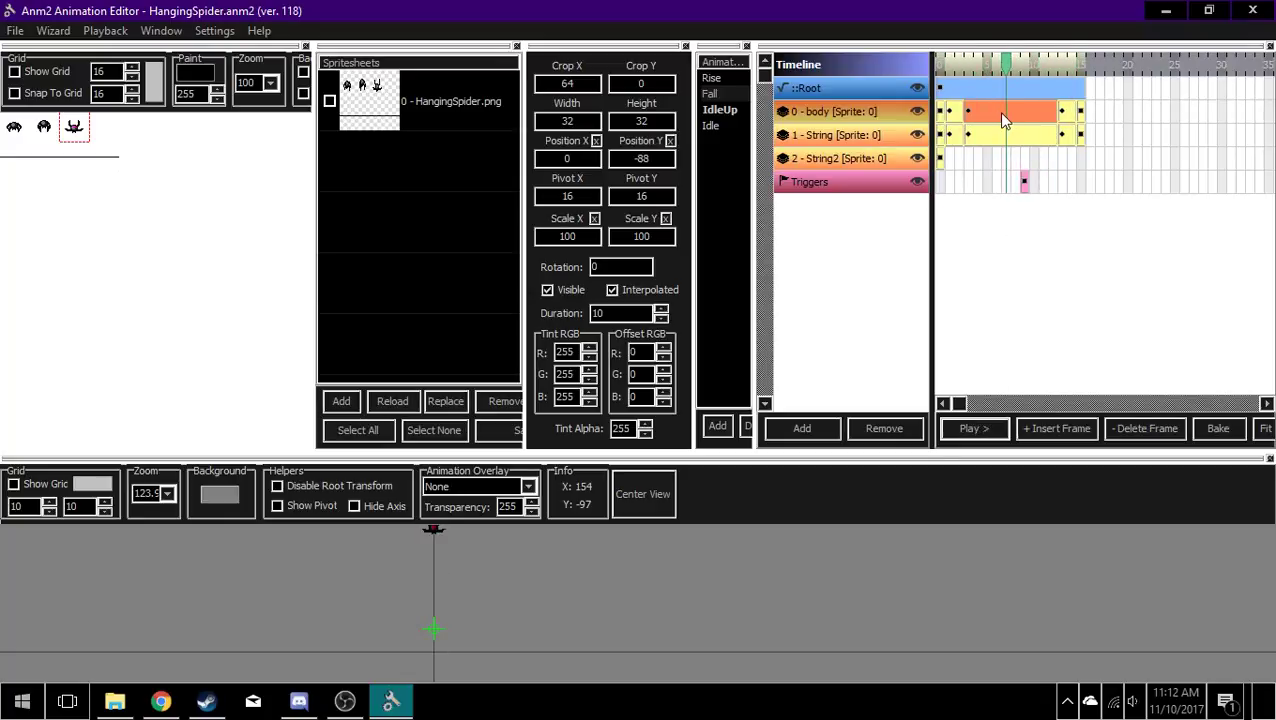
{"action": "mouse_move", "coordinate": [641, 530]}
{"action": "left_mouse_down"}
{"action": "mouse_move", "coordinate": [679, 578]}
{"action": "mouse_move", "coordinate": [665, 501]}
{"action": "mouse_move", "coordinate": [618, 555]}
{"action": "mouse_move", "coordinate": [625, 544]}
{"action": "left_mouse_up"}
{"action": "left_click_drag", "start_coordinate": [433, 589], "coordinate": [462, 579]}
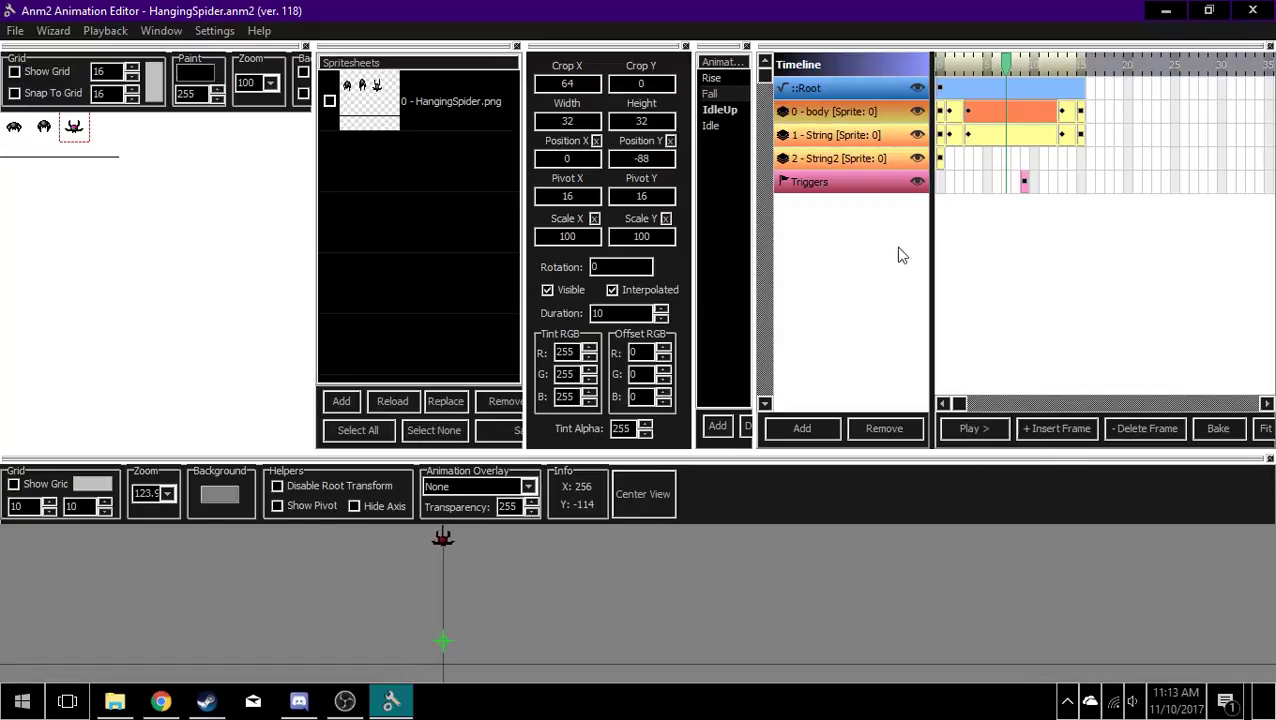
Step: Review the body layer's landing keyframes near the end of Fall, and compare them with its second and third keyframes
{"action": "left_click", "coordinate": [1081, 112]}
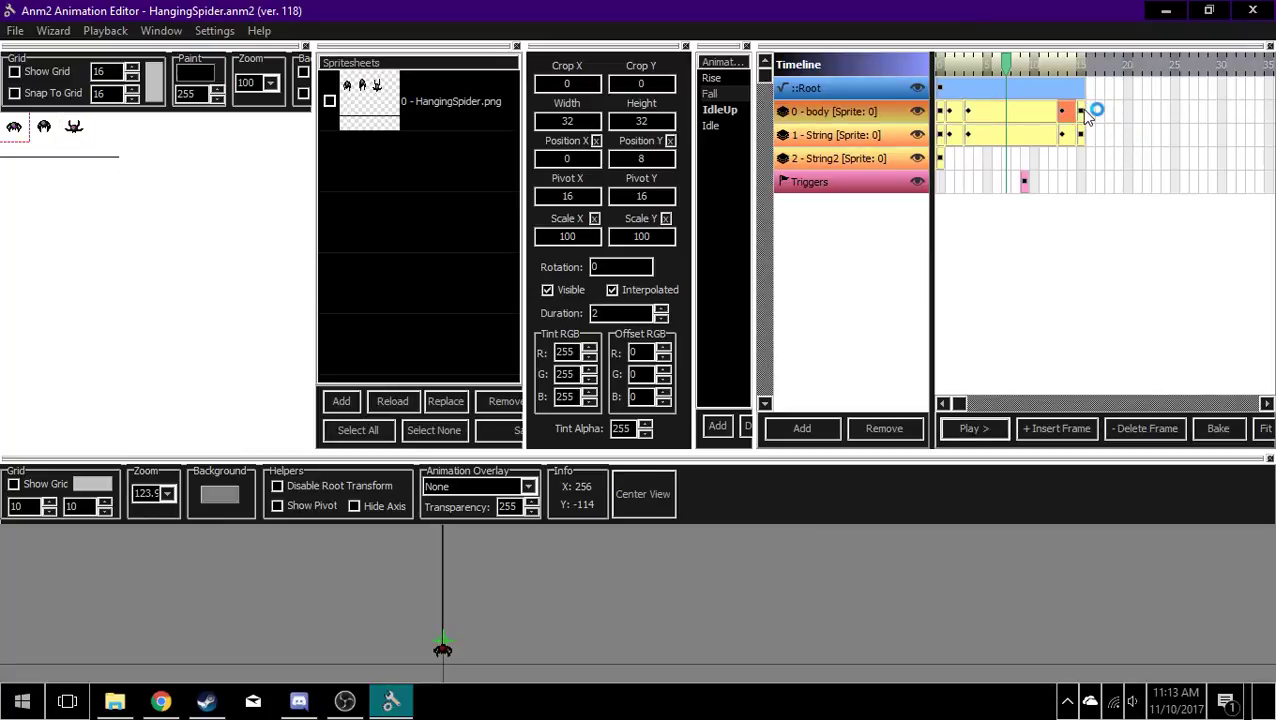
{"action": "left_click", "coordinate": [1066, 112]}
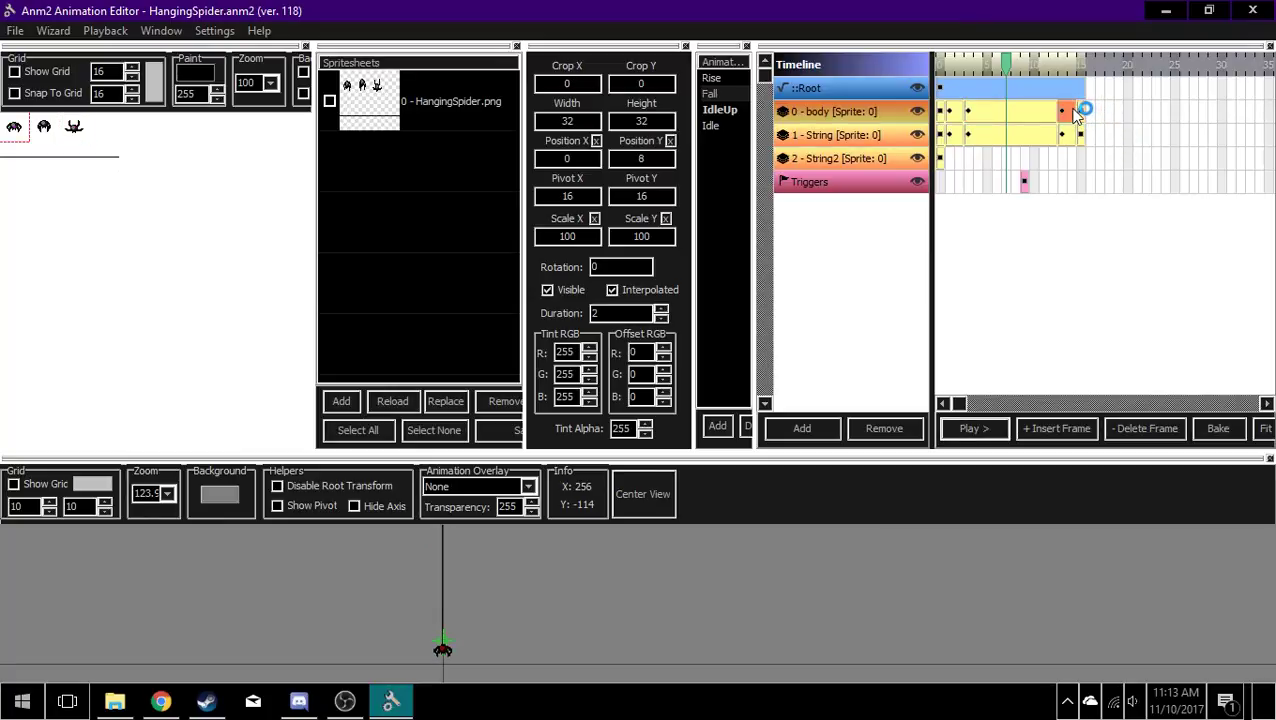
{"action": "left_click", "coordinate": [951, 114]}
{"action": "left_click", "coordinate": [977, 119]}
{"action": "left_click", "coordinate": [950, 118]}
Step: Play and stop Fall twice, watching the spider drop at different preview zoom levels
{"action": "left_click", "coordinate": [976, 430]}
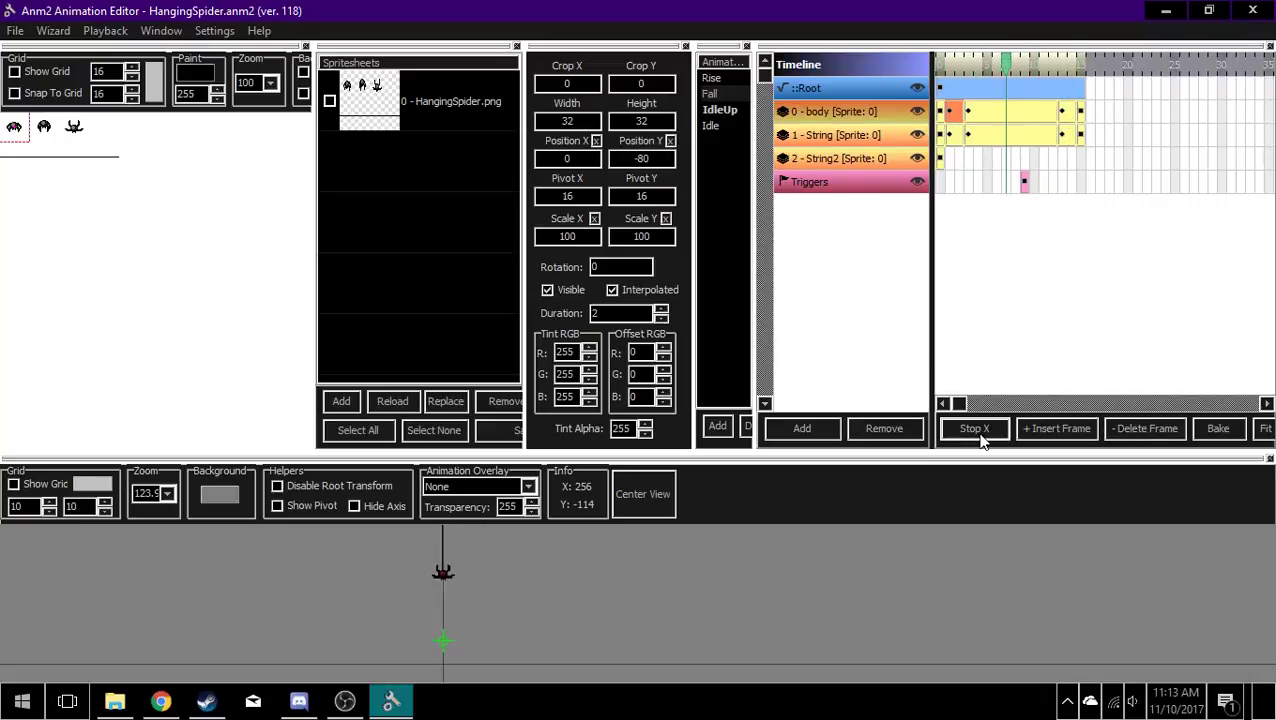
{"action": "left_click", "coordinate": [978, 432]}
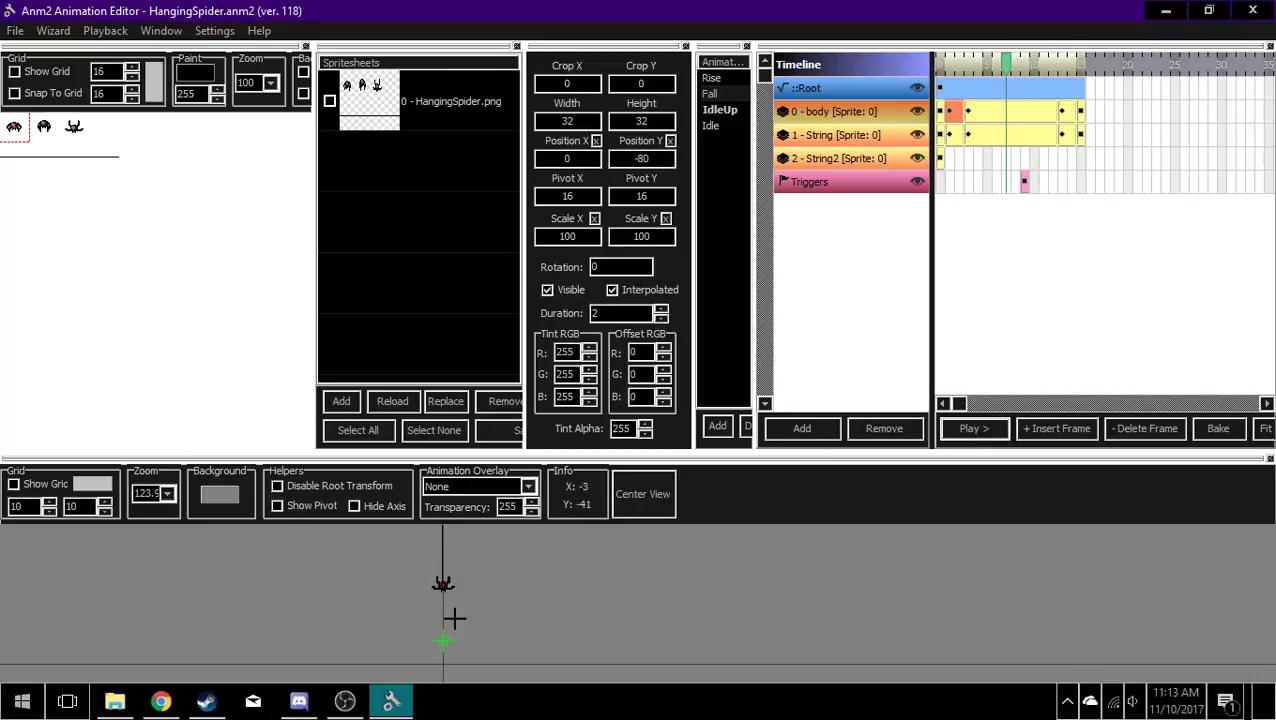
{"action": "scroll", "coordinate": [487, 639], "scroll_direction": "up", "scroll_amount": 2}
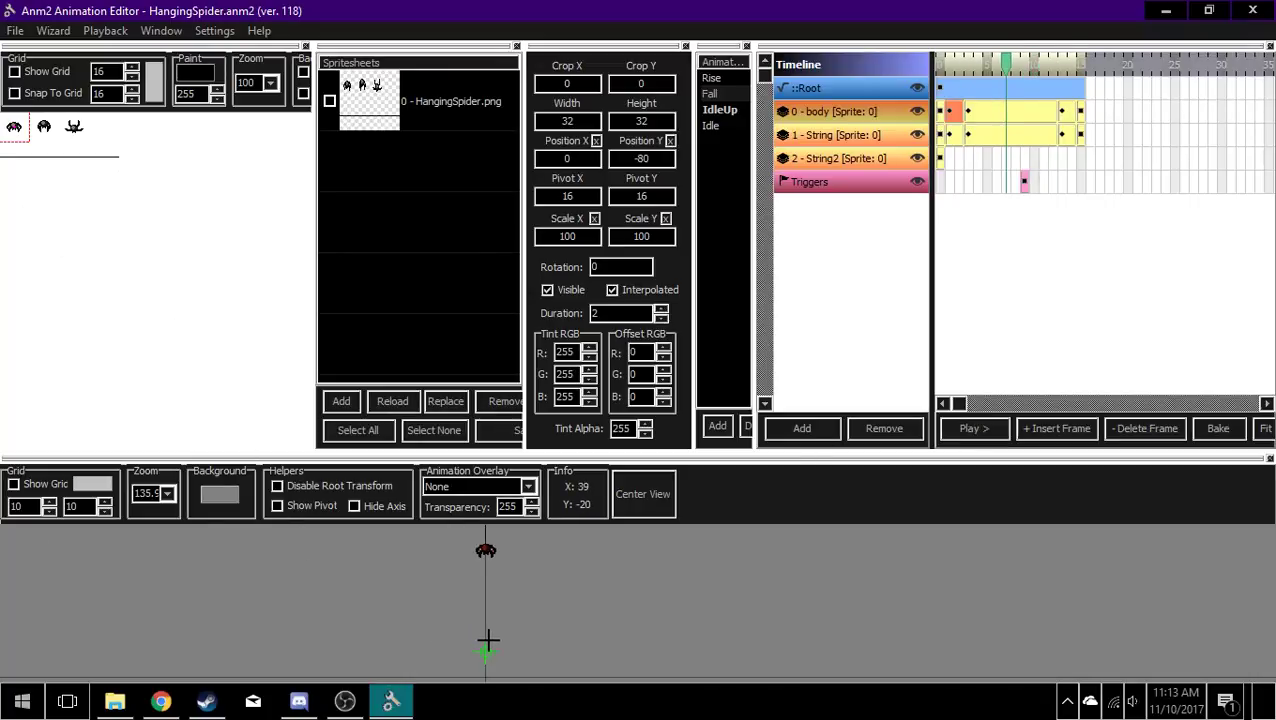
{"action": "scroll", "coordinate": [526, 624], "scroll_direction": "down", "scroll_amount": 1}
{"action": "left_click", "coordinate": [976, 430]}
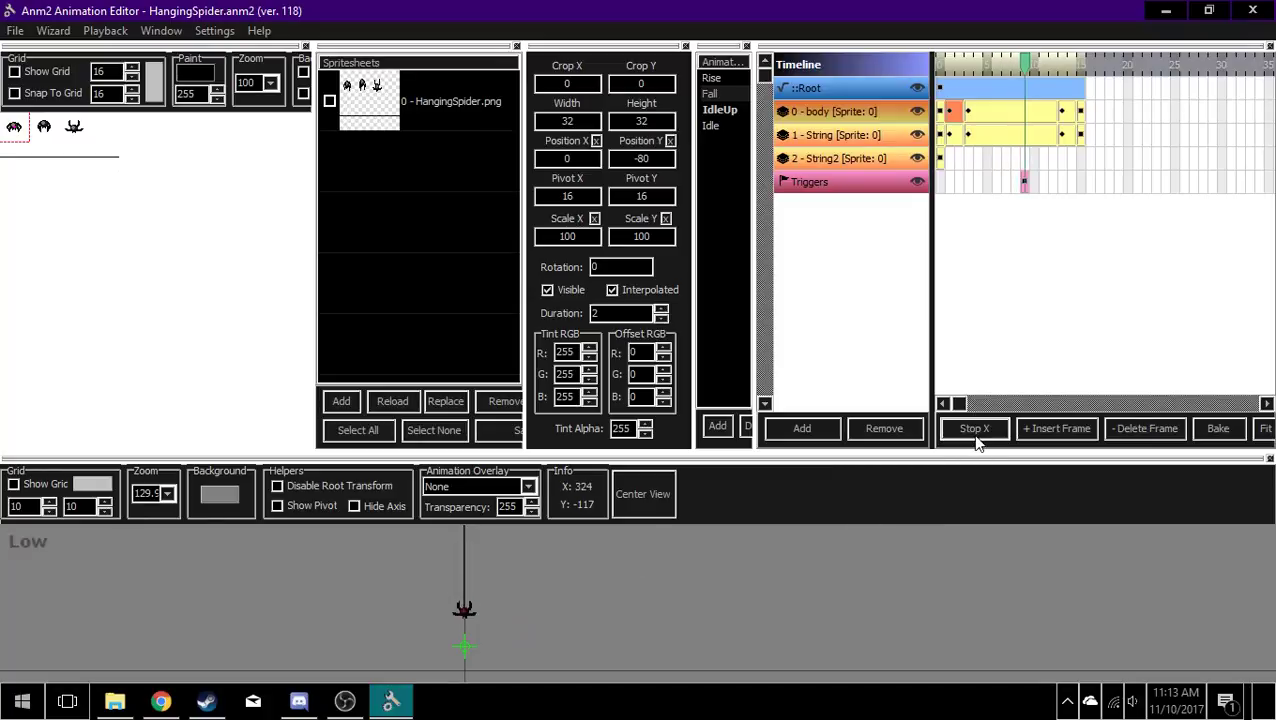
{"action": "left_click", "coordinate": [976, 436]}
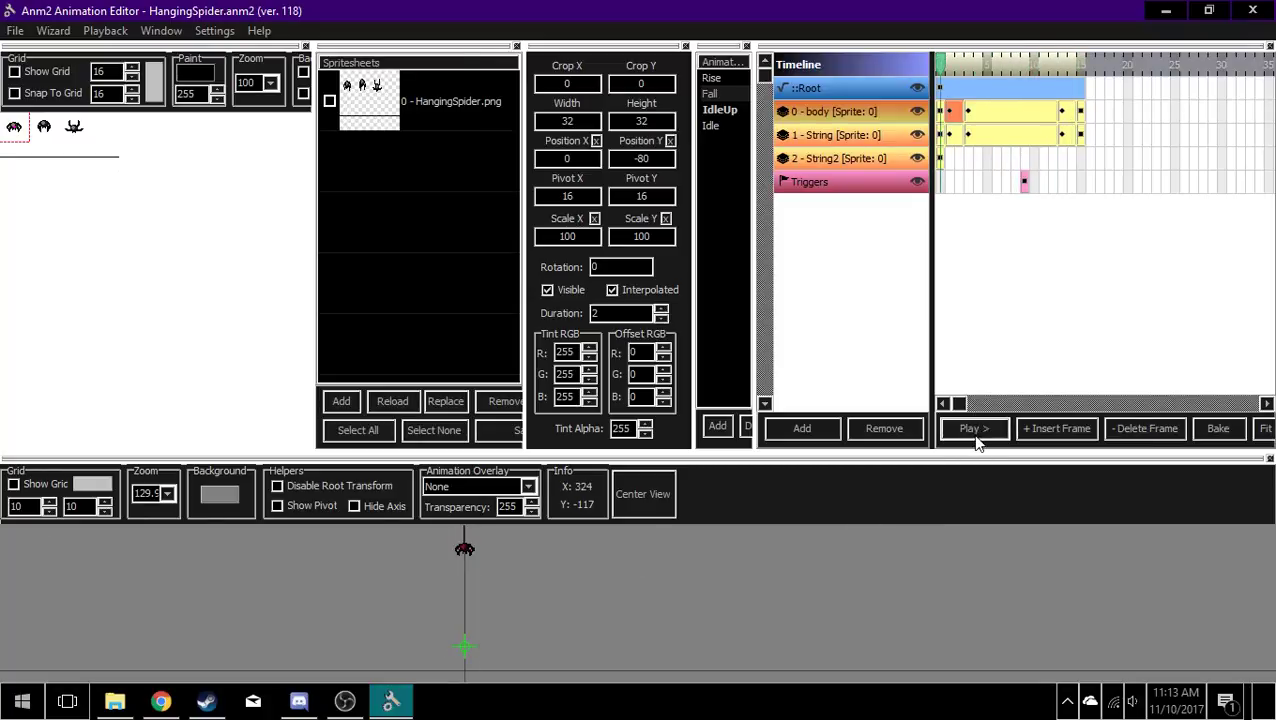
Step: Select Fall and narrow the spritesheet editor, Spritesheets and Animations panels to give the timeline more width
{"action": "left_click", "coordinate": [716, 94]}
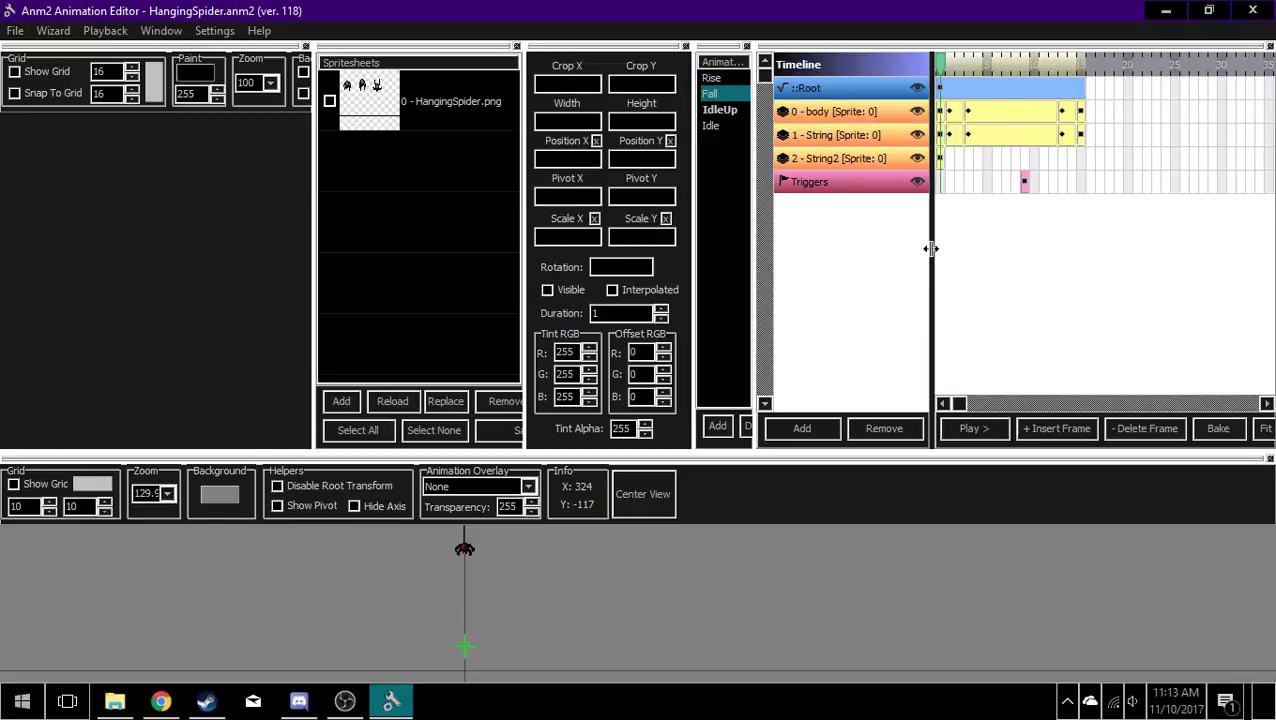
{"action": "left_click_drag", "start_coordinate": [313, 211], "coordinate": [246, 227]}
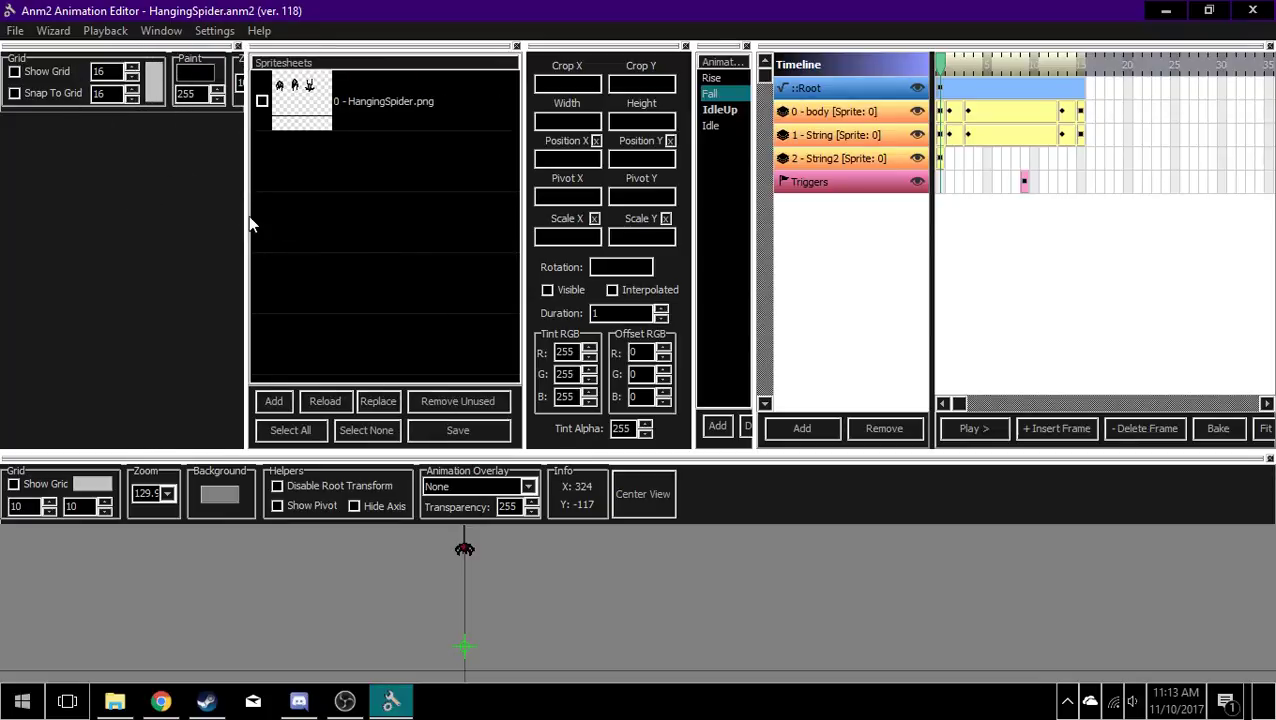
{"action": "left_click_drag", "start_coordinate": [247, 216], "coordinate": [145, 216]}
{"action": "left_click_drag", "start_coordinate": [522, 249], "coordinate": [263, 218]}
{"action": "left_click_drag", "start_coordinate": [701, 298], "coordinate": [434, 296]}
{"action": "left_click_drag", "start_coordinate": [759, 300], "coordinate": [521, 270]}
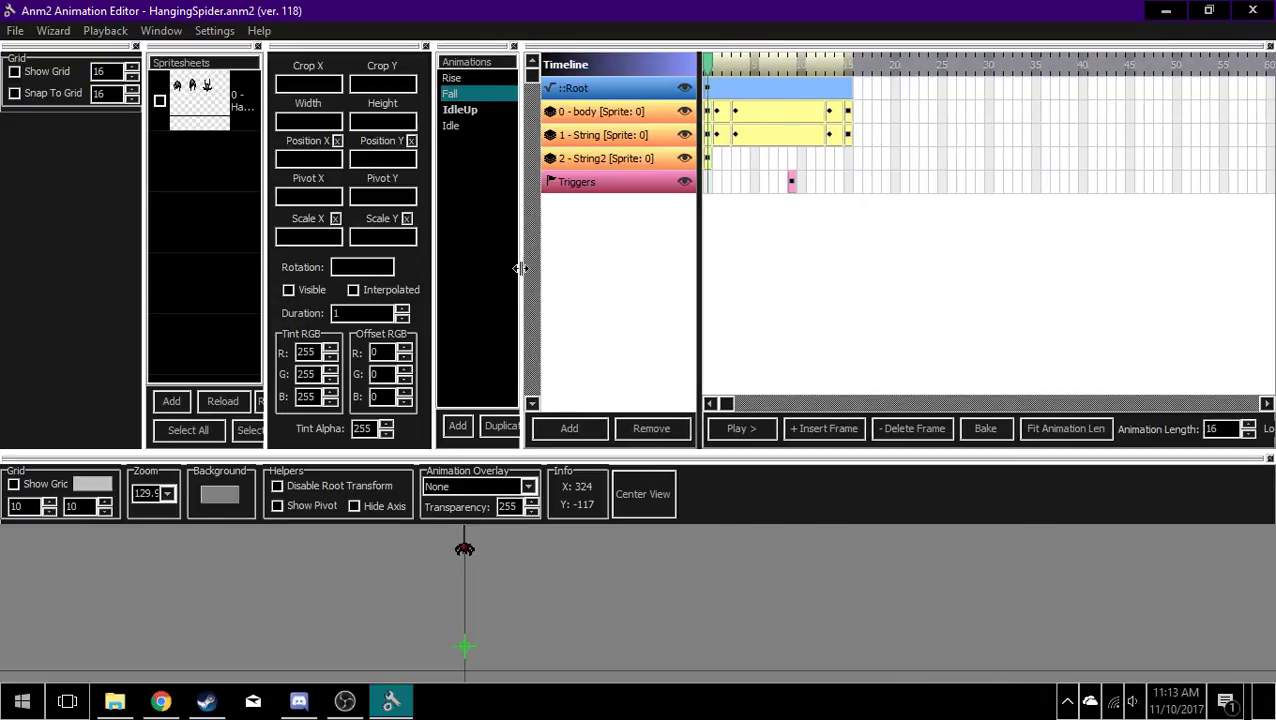
{"action": "left_click_drag", "start_coordinate": [520, 268], "coordinate": [468, 272]}
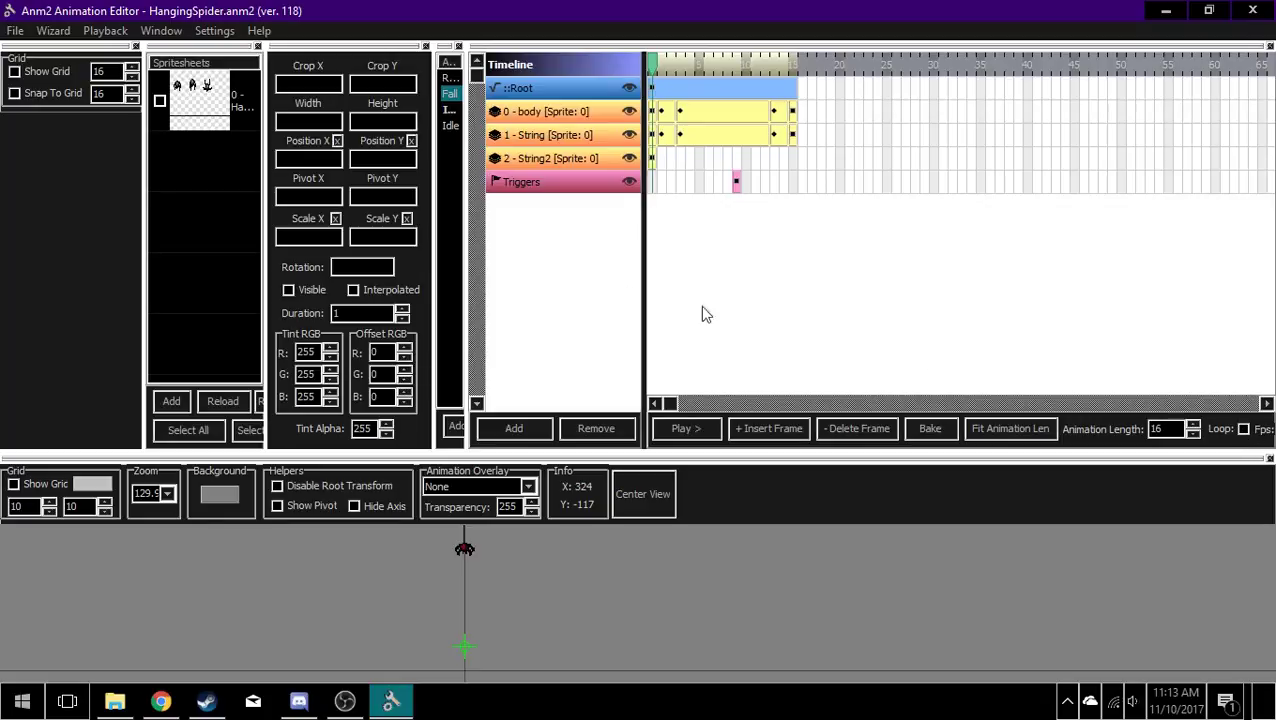
{"action": "mouse_move", "coordinate": [467, 241]}
{"action": "left_mouse_down"}
{"action": "mouse_move", "coordinate": [498, 240]}
{"action": "mouse_move", "coordinate": [486, 240]}
{"action": "left_mouse_up"}
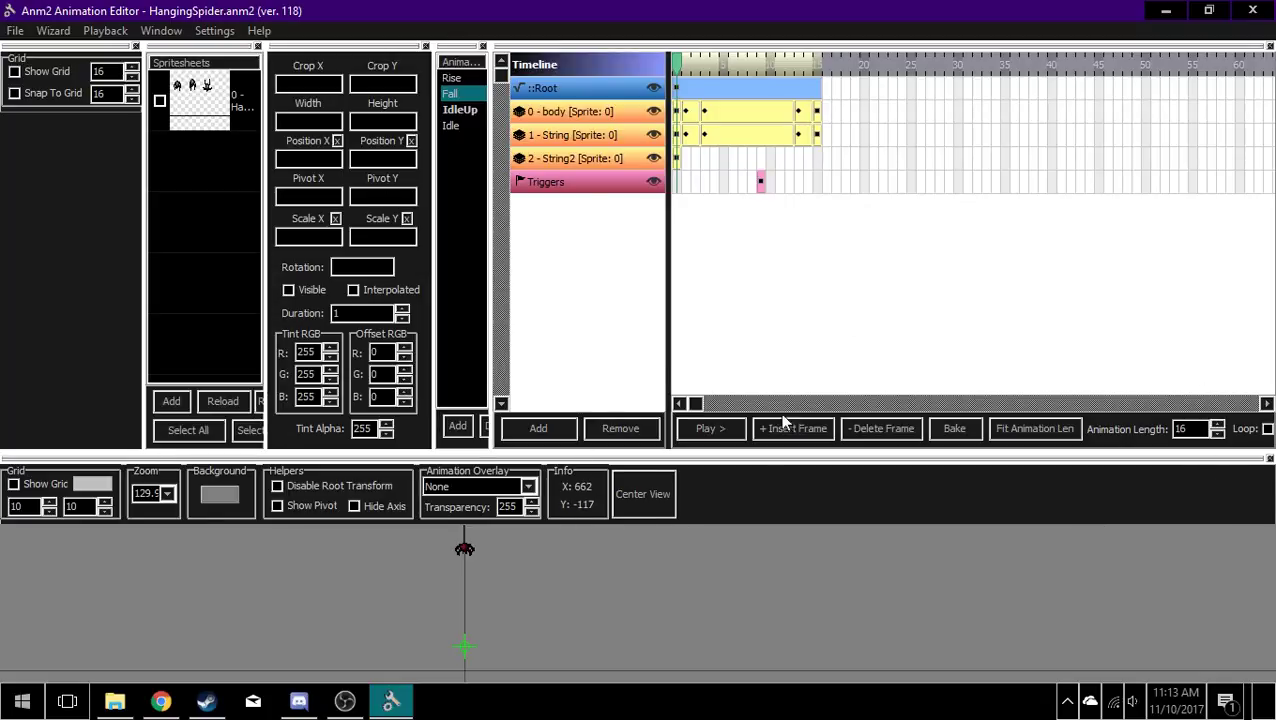
Step: Play the Fall animation and select the body layer's long third keyframe to view its properties
{"action": "left_click", "coordinate": [726, 430]}
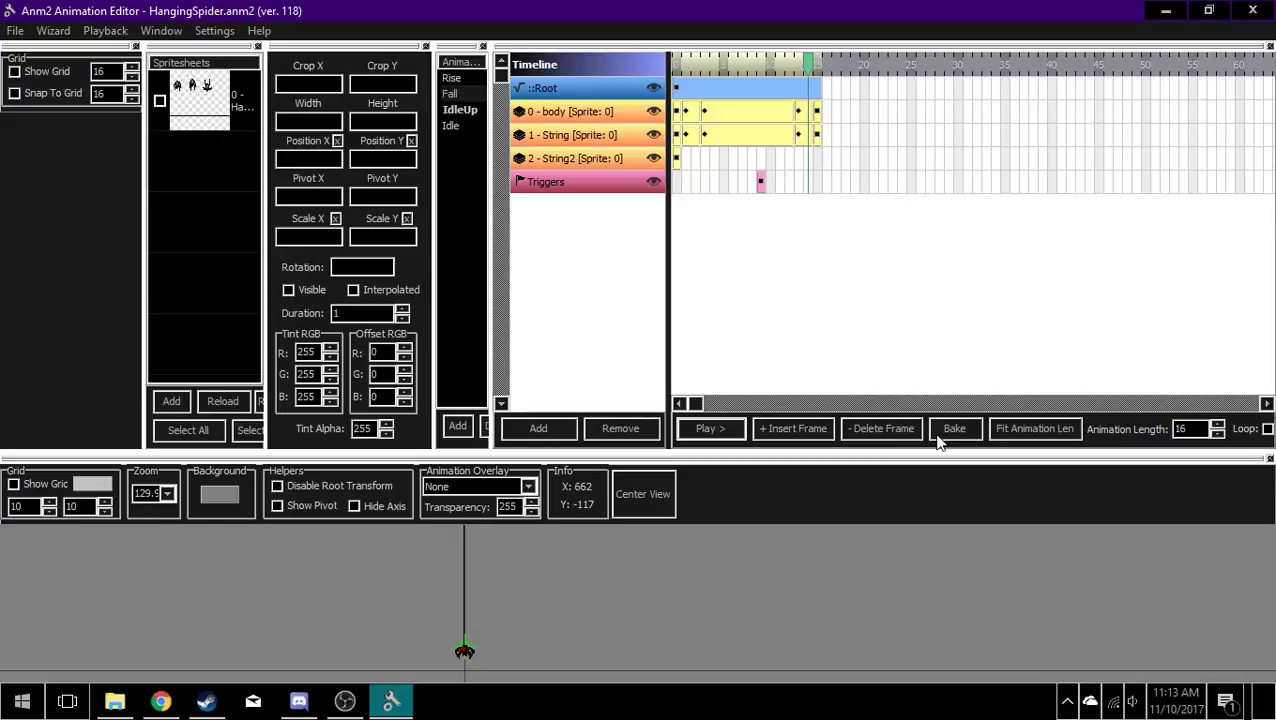
{"action": "left_click", "coordinate": [733, 116]}
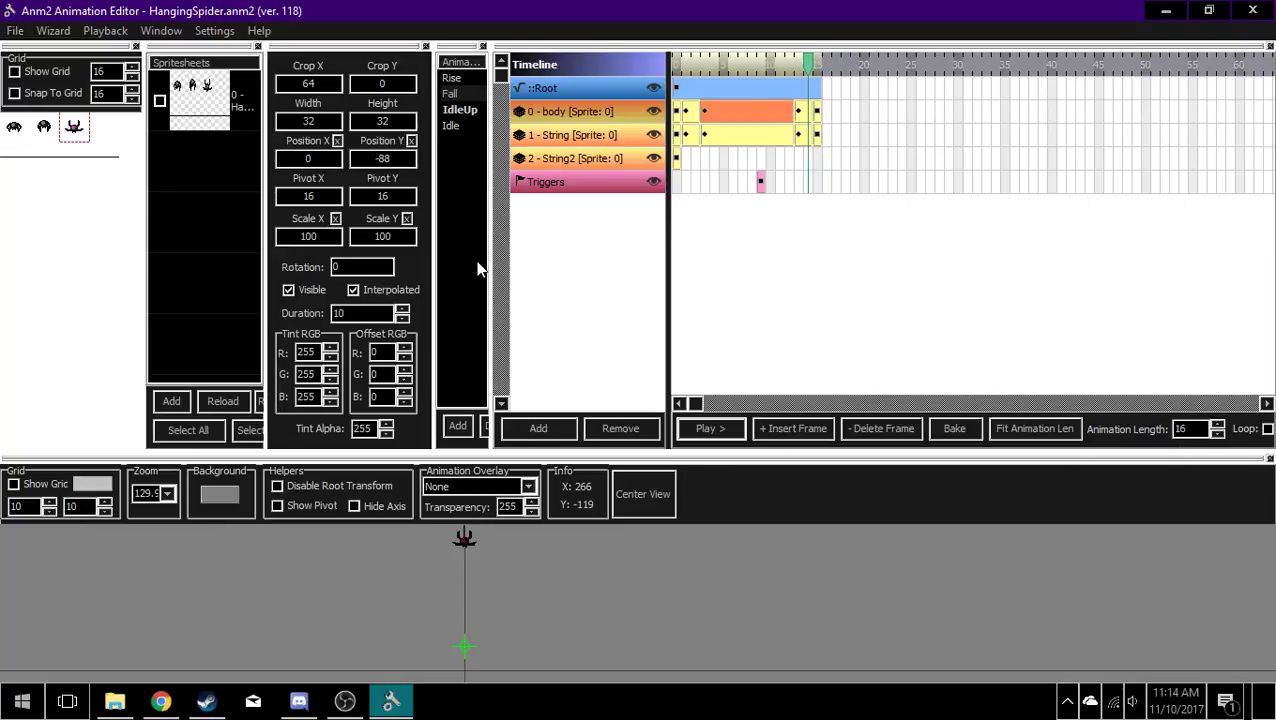
Step: Widen the Animations panel until its Duplicate and Merge options show, and replay Fall
{"action": "left_click_drag", "start_coordinate": [487, 275], "coordinate": [540, 277]}
{"action": "left_click", "coordinate": [758, 429]}
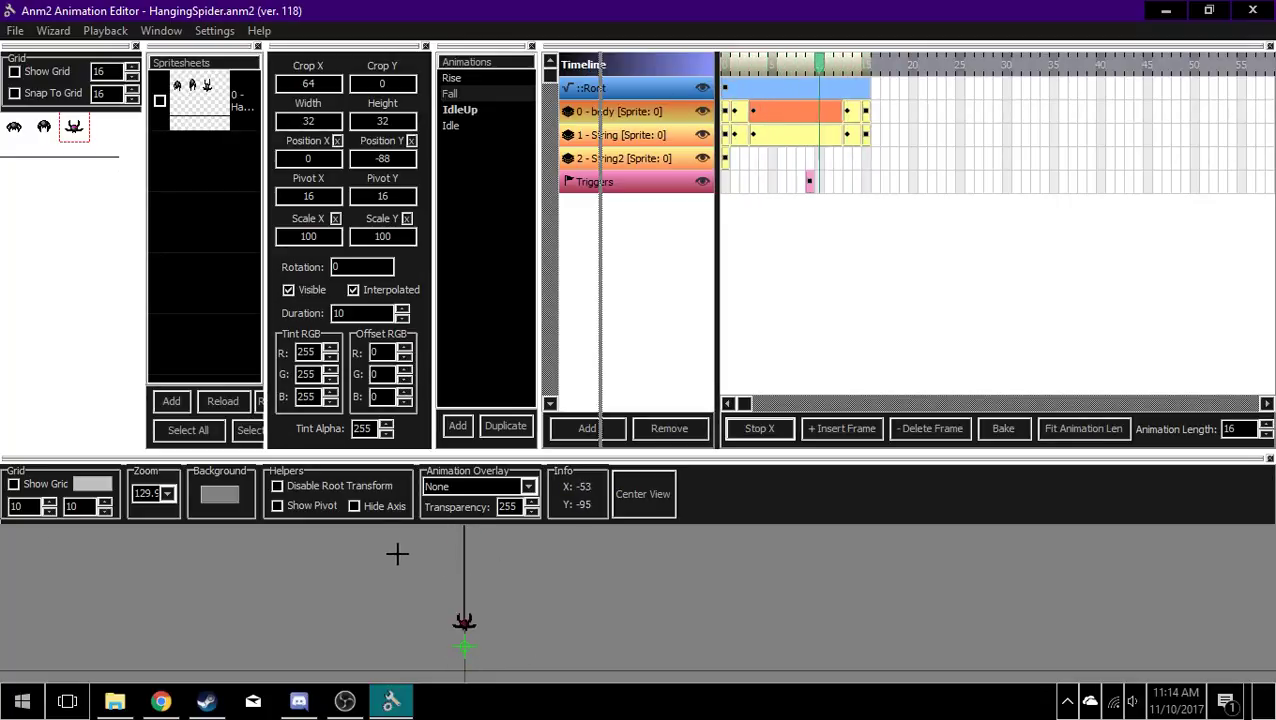
{"action": "left_click", "coordinate": [763, 430]}
{"action": "mouse_move", "coordinate": [537, 283]}
{"action": "left_mouse_down"}
{"action": "mouse_move", "coordinate": [488, 276]}
{"action": "mouse_move", "coordinate": [531, 284]}
{"action": "left_mouse_up"}
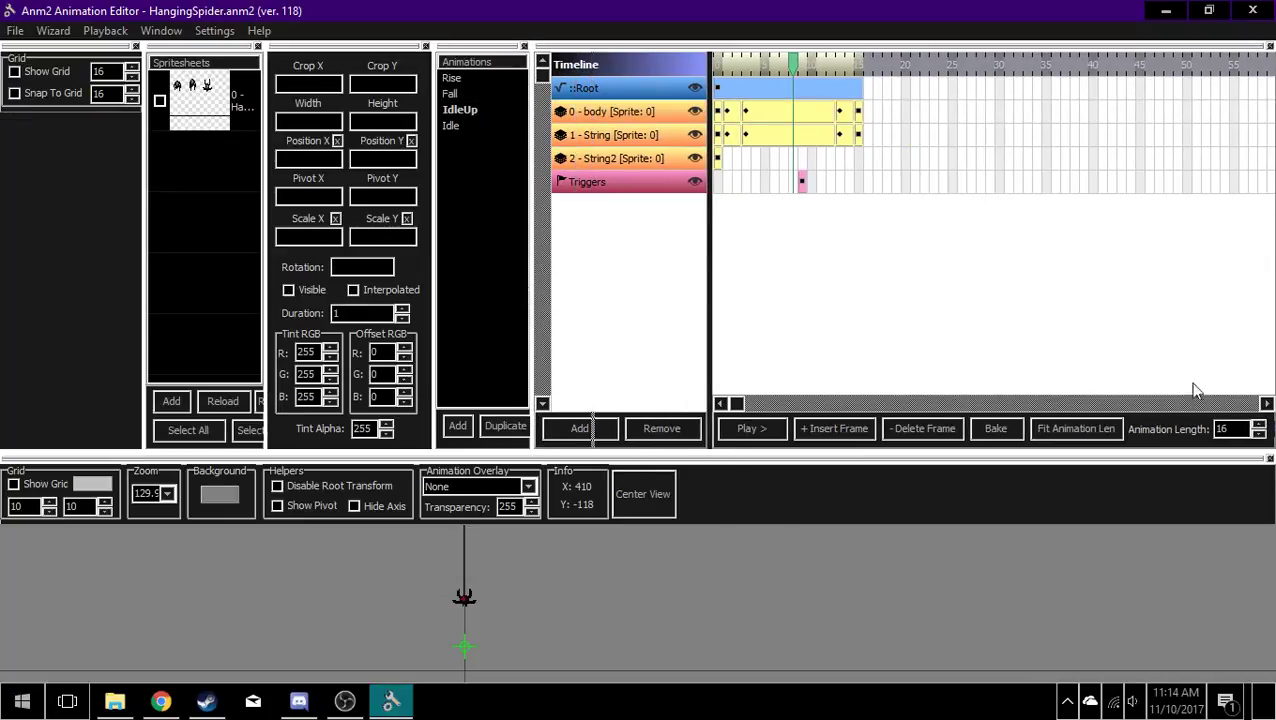
{"action": "left_click_drag", "start_coordinate": [530, 305], "coordinate": [595, 302]}
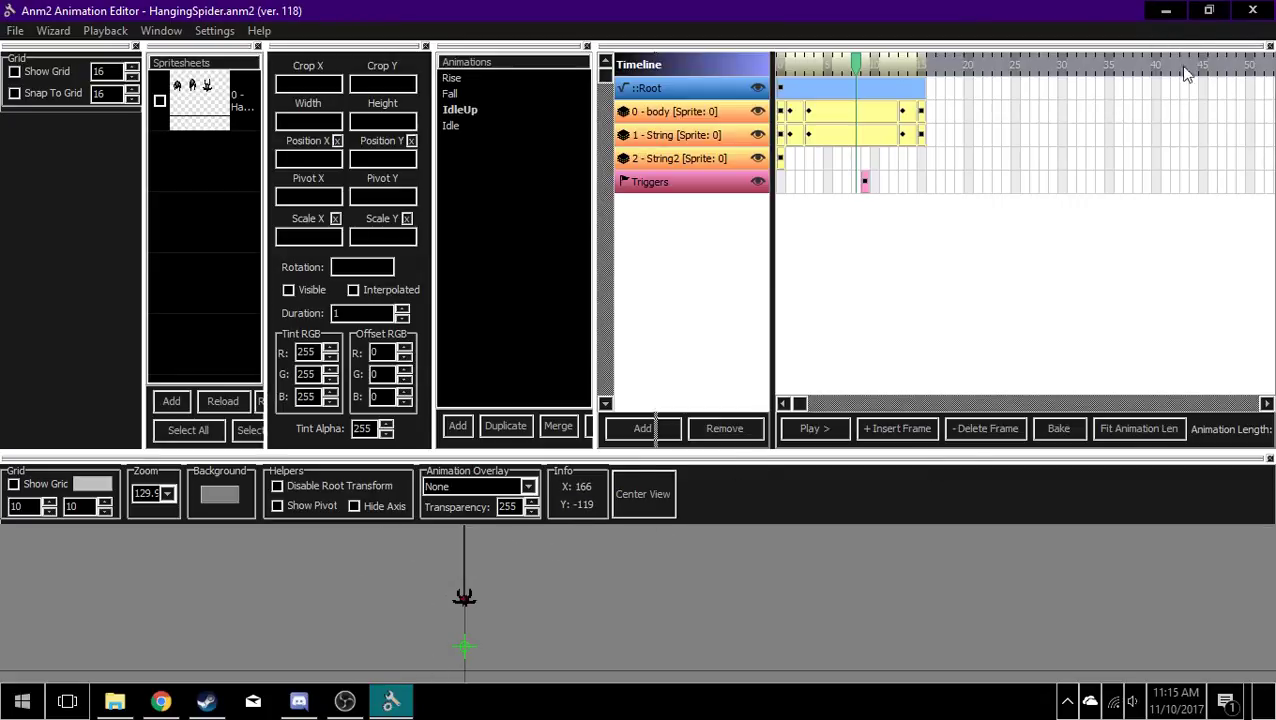
Step: Compare the interpolation and duration of the body layer's last keyframe with its third keyframe
{"action": "left_click", "coordinate": [838, 113]}
{"action": "left_click", "coordinate": [920, 112]}
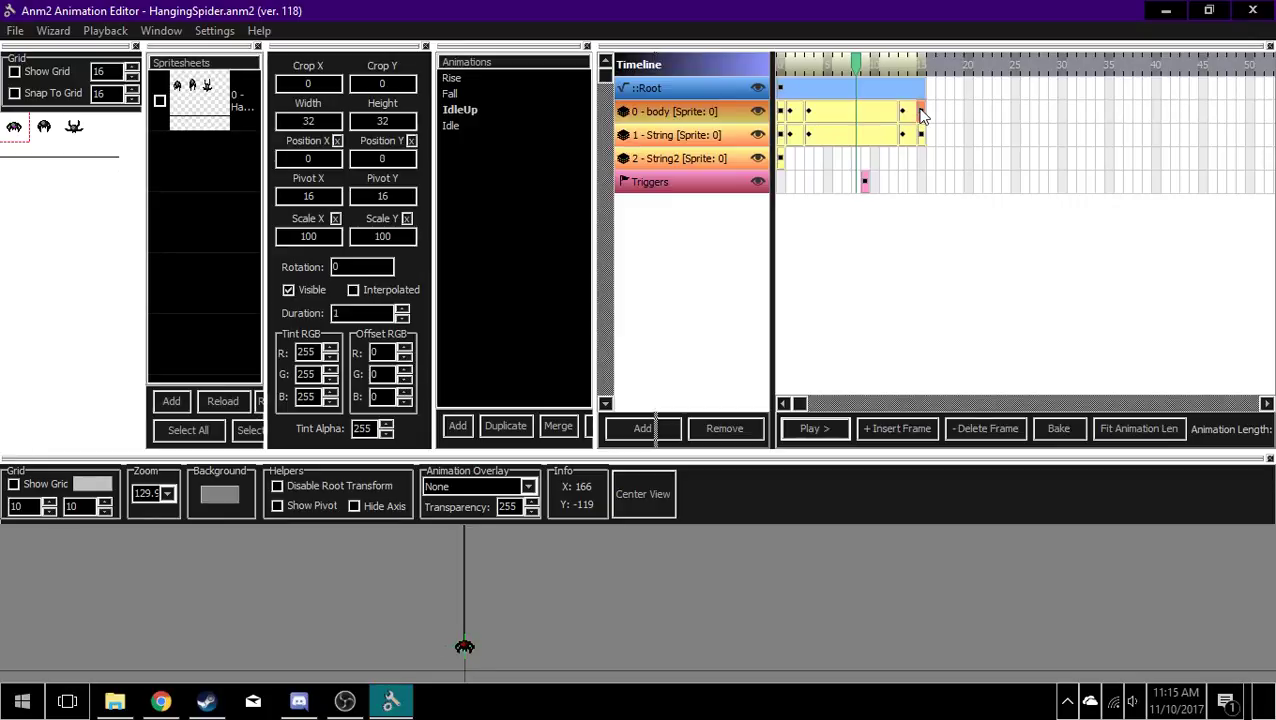
{"action": "left_click", "coordinate": [678, 243]}
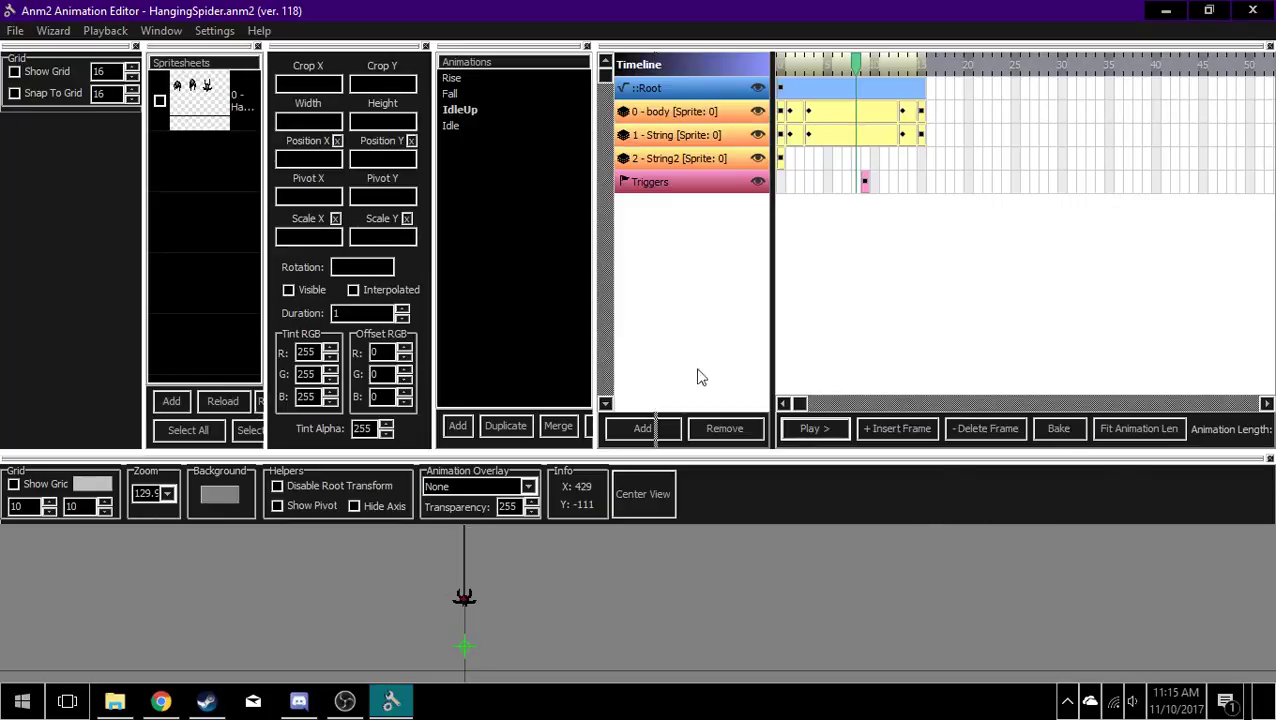
{"action": "left_click", "coordinate": [848, 118]}
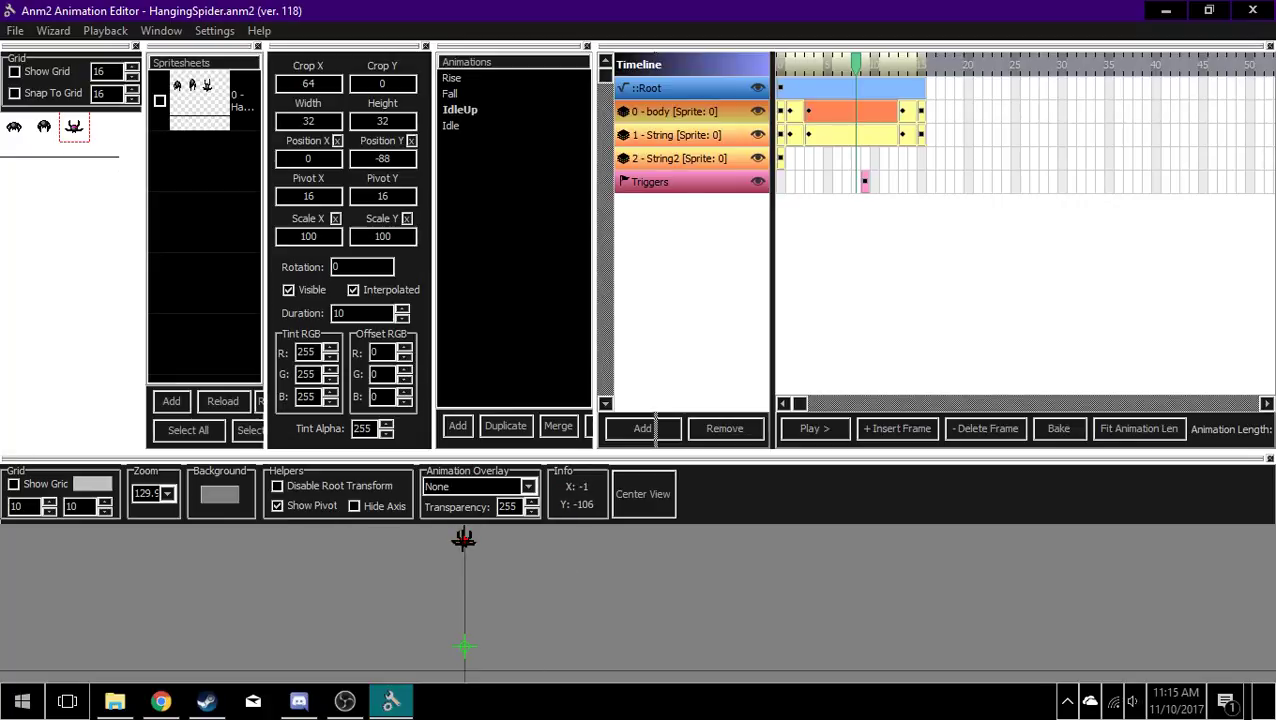
Step: Hide the axis lines in the animation preview and show them again
{"action": "left_click", "coordinate": [366, 509]}
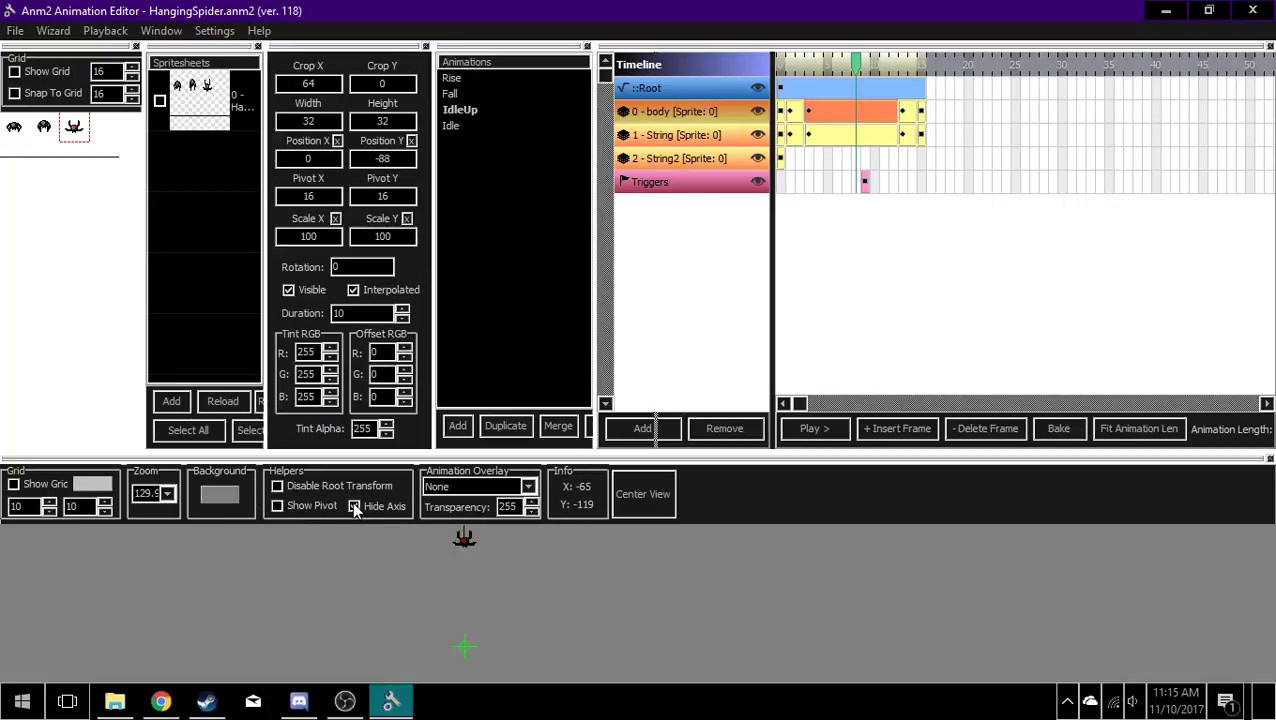
{"action": "scroll", "coordinate": [510, 619], "scroll_direction": "up", "scroll_amount": 2}
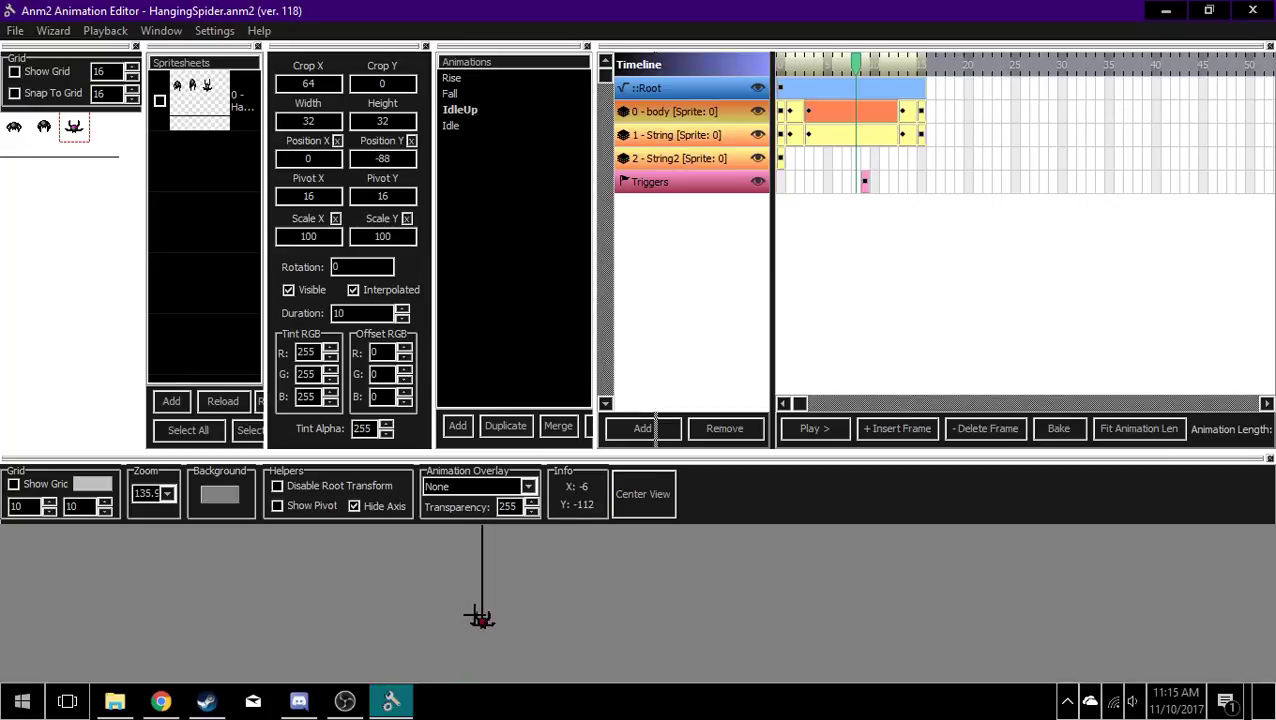
{"action": "left_click", "coordinate": [362, 510]}
{"action": "scroll", "coordinate": [455, 577], "scroll_direction": "down", "scroll_amount": 2}
{"action": "left_click_drag", "start_coordinate": [413, 536], "coordinate": [378, 537]}
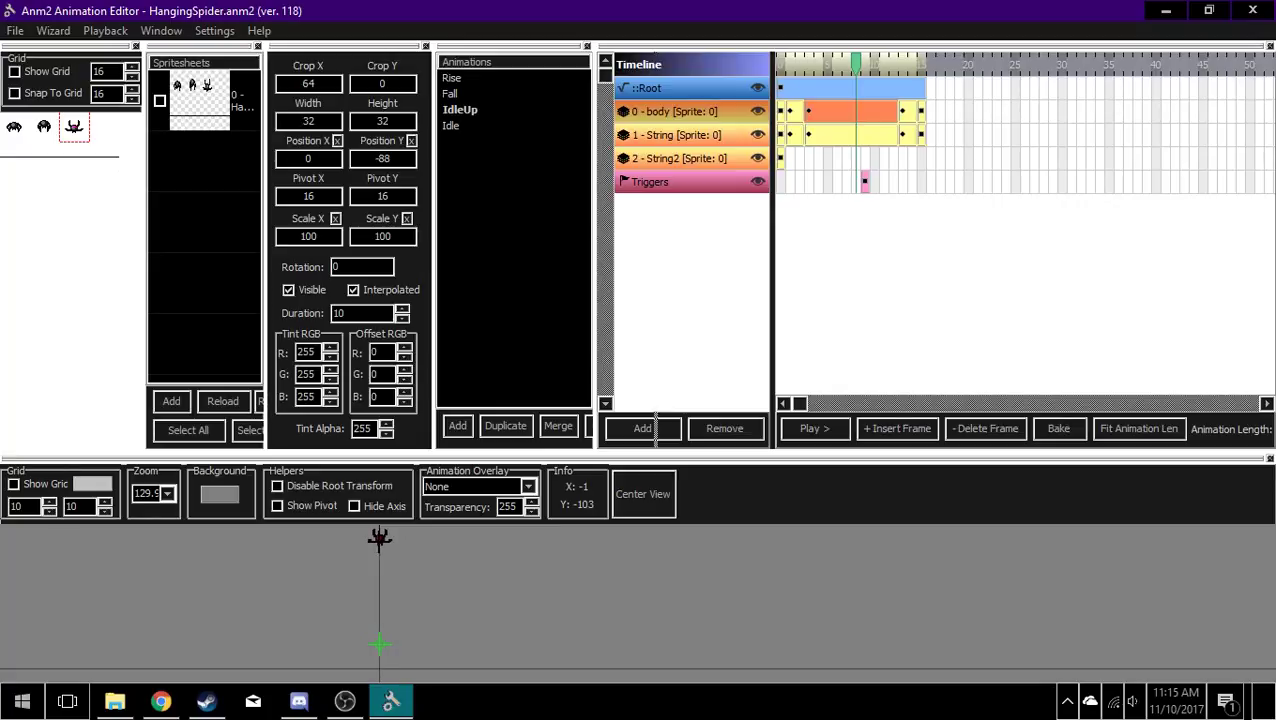
{"action": "left_click_drag", "start_coordinate": [421, 625], "coordinate": [448, 612]}
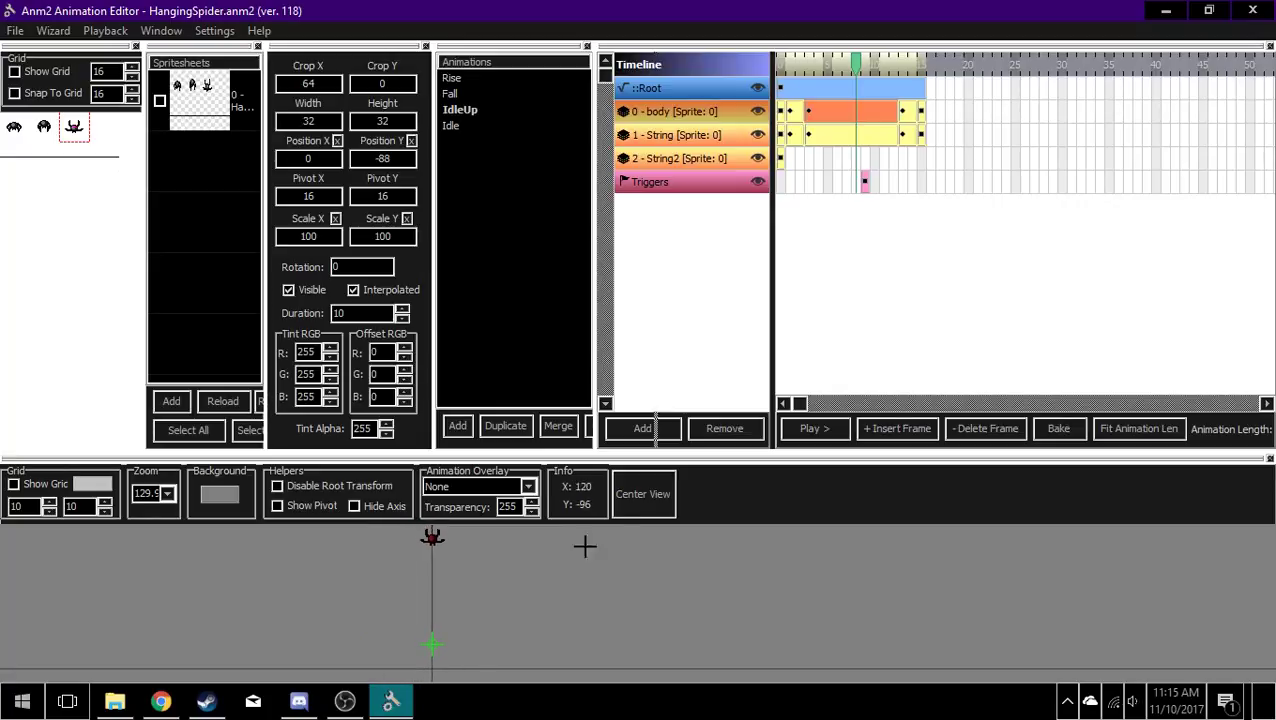
Step: Center the animation preview and shift its view around the spider
{"action": "left_click", "coordinate": [660, 497]}
{"action": "left_click_drag", "start_coordinate": [553, 563], "coordinate": [404, 646]}
{"action": "scroll", "coordinate": [480, 598], "scroll_direction": "down", "scroll_amount": 1}
{"action": "left_click_drag", "start_coordinate": [480, 581], "coordinate": [486, 537]}
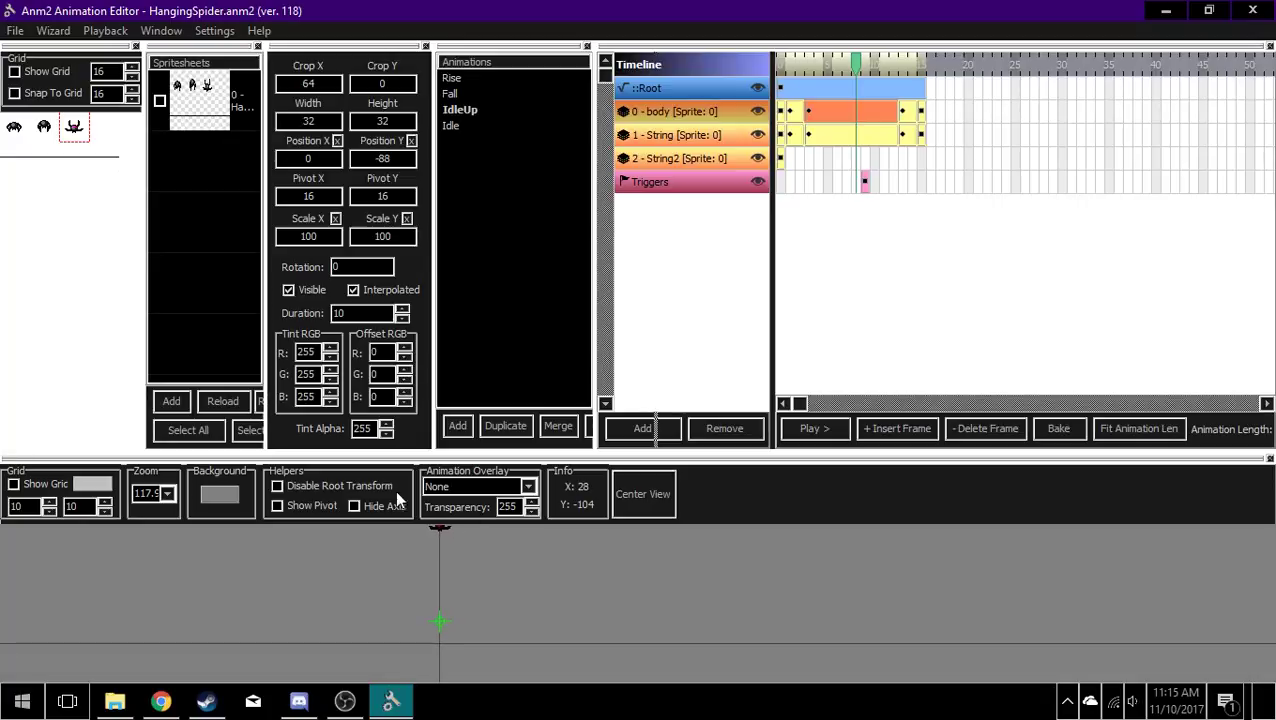
Step: Show the 10 by 10 grid in the animation preview and hide it again
{"action": "left_click", "coordinate": [14, 485]}
{"action": "scroll", "coordinate": [340, 565], "scroll_direction": "up", "scroll_amount": 3}
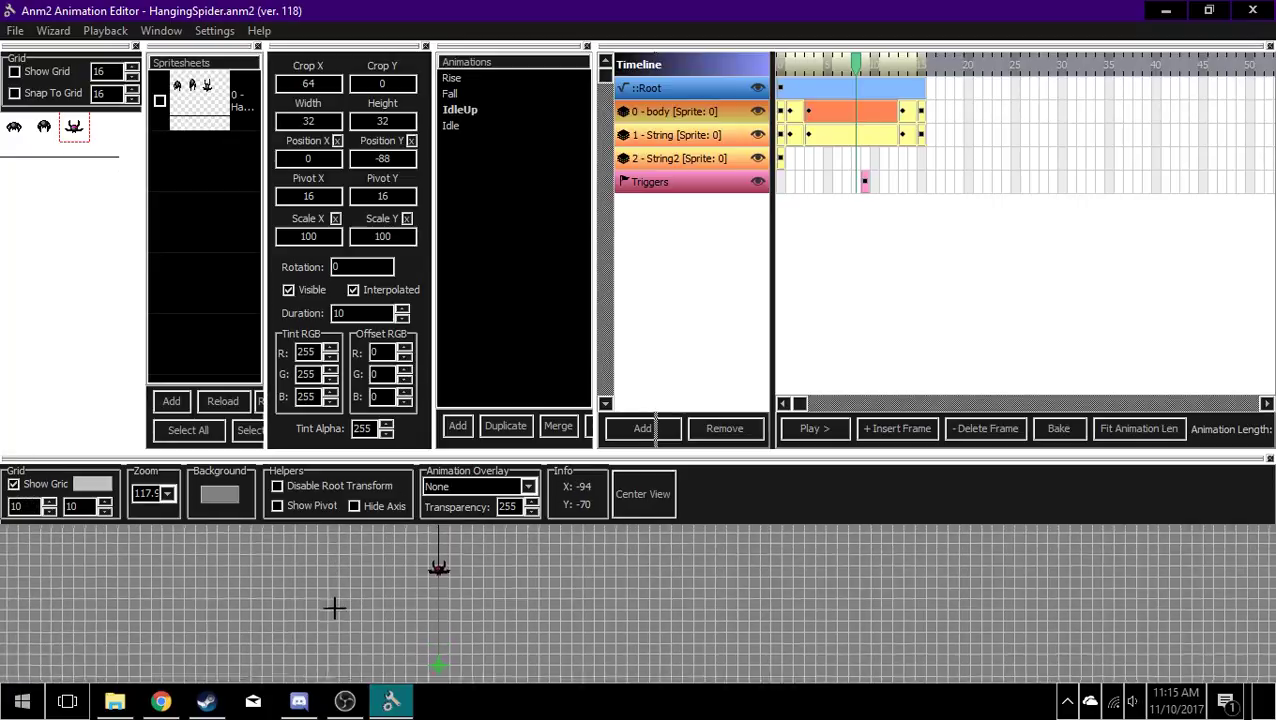
{"action": "left_click_drag", "start_coordinate": [399, 618], "coordinate": [386, 498]}
{"action": "left_click", "coordinate": [14, 484]}
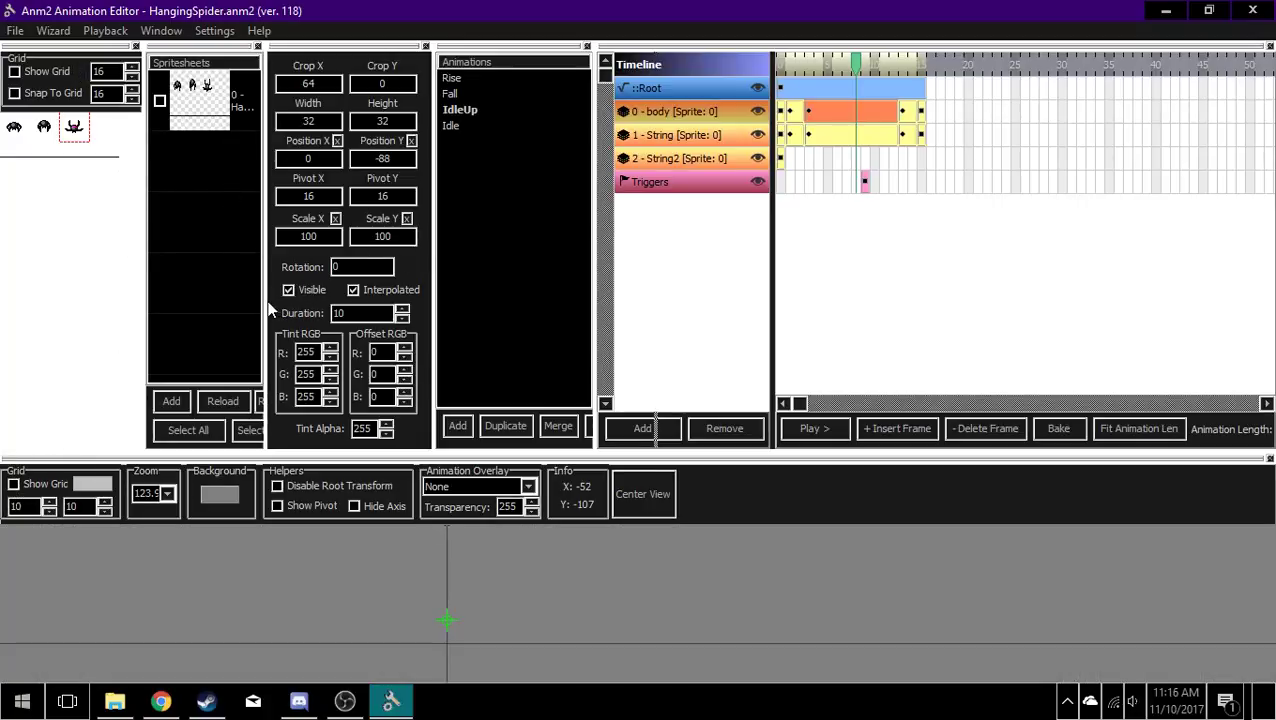
Step: Widen the spritesheet list, view the file chooser for replacing HangingSpider.png without picking a file, and narrow the list again
{"action": "left_click_drag", "start_coordinate": [267, 301], "coordinate": [363, 303]}
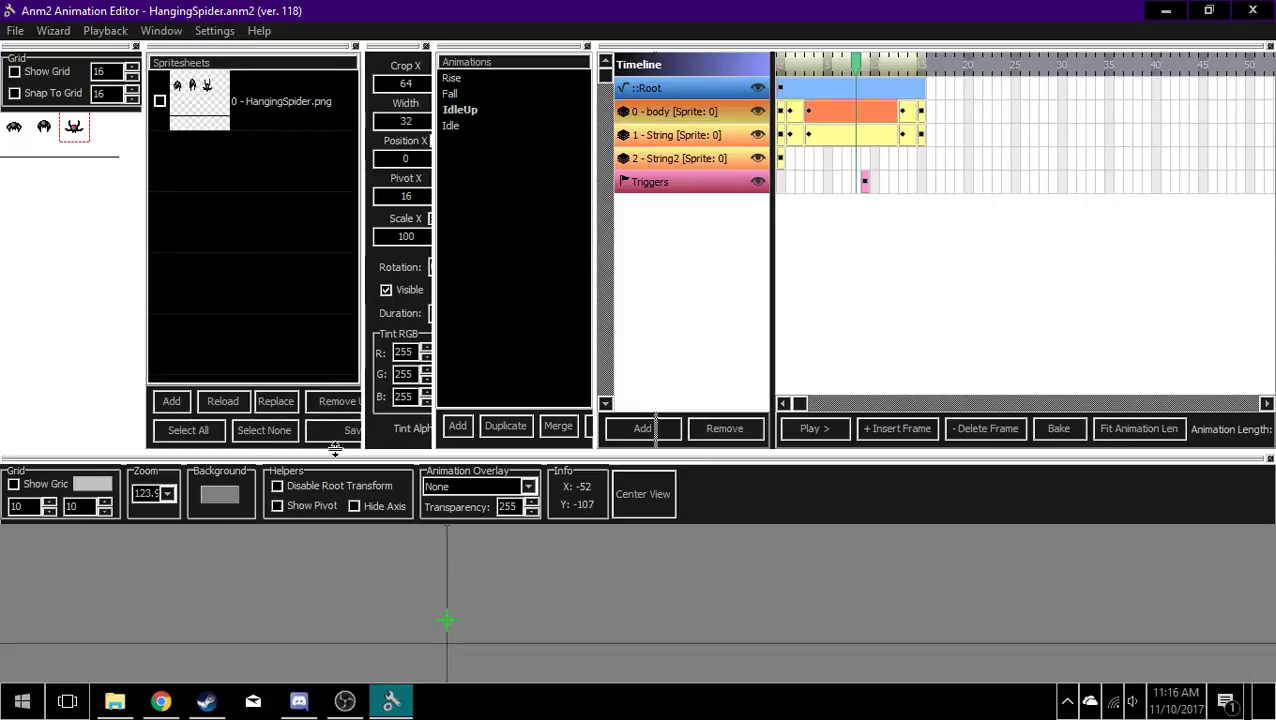
{"action": "left_click_drag", "start_coordinate": [390, 374], "coordinate": [403, 375]}
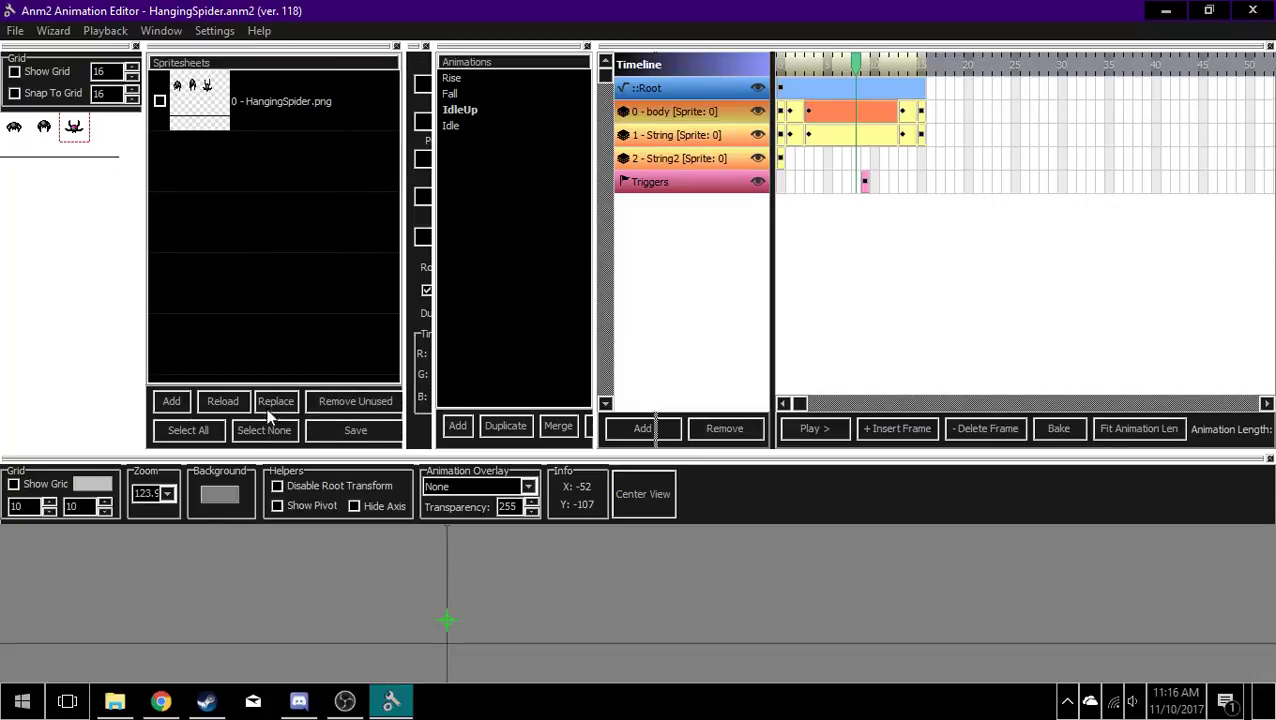
{"action": "left_click", "coordinate": [213, 122]}
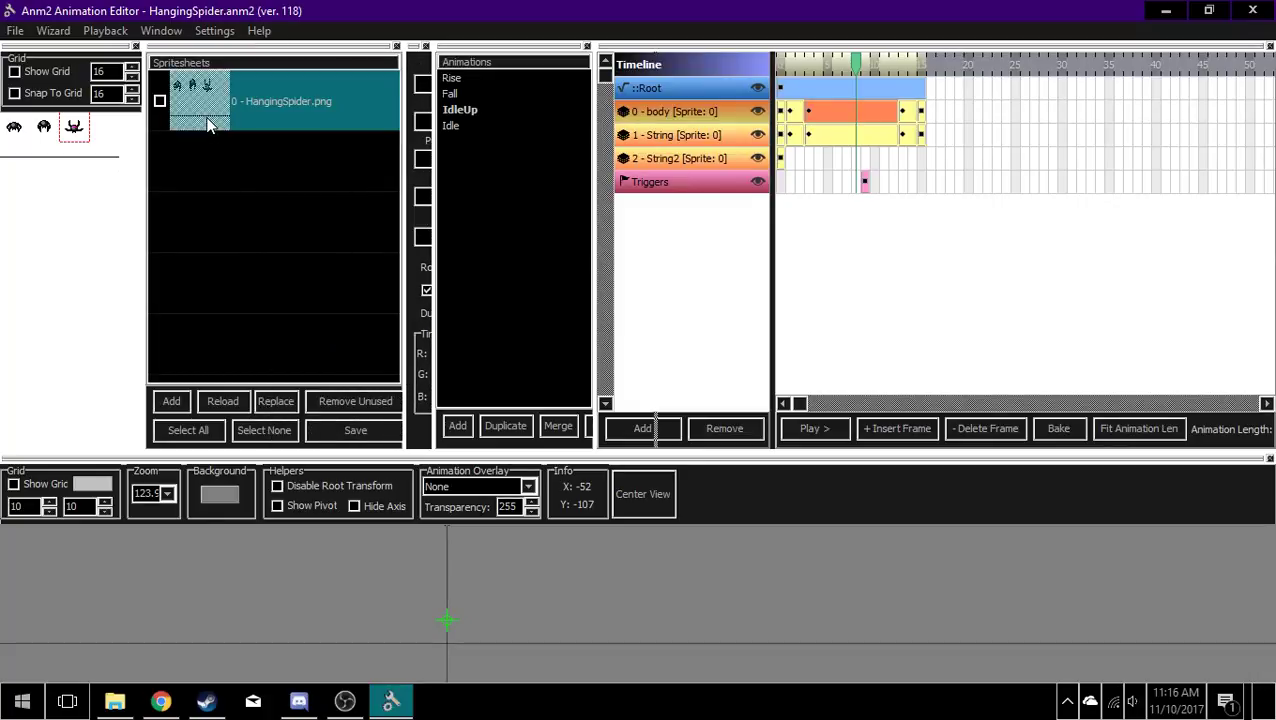
{"action": "left_click", "coordinate": [276, 401]}
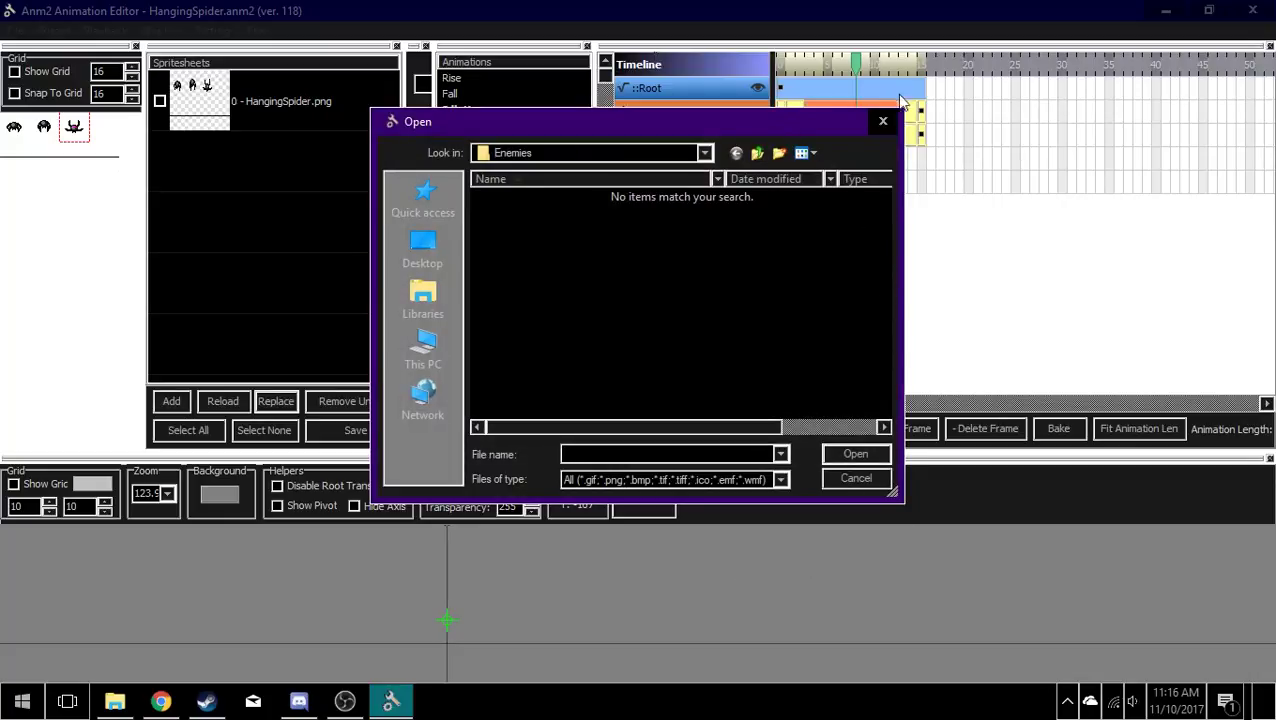
{"action": "left_click", "coordinate": [883, 121]}
{"action": "left_click_drag", "start_coordinate": [400, 240], "coordinate": [274, 240]}
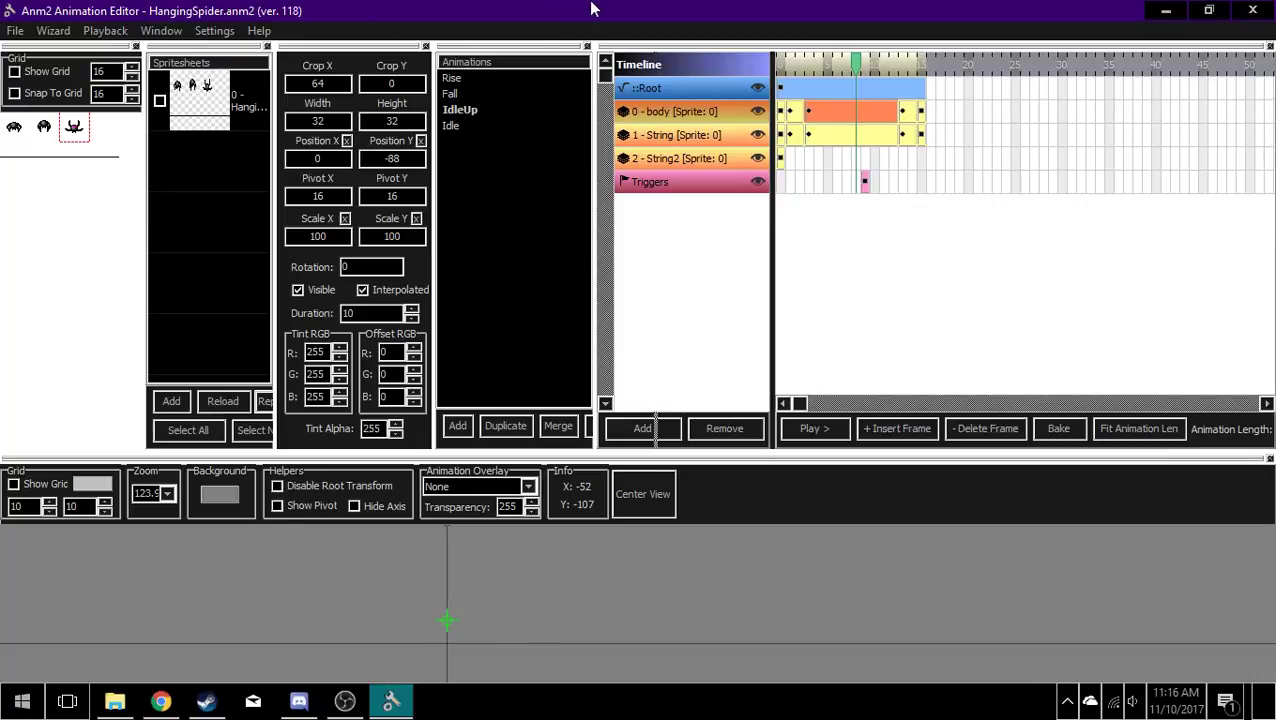
Step: Show the events list and narrow the spritesheet and animation lists to make room for the timeline
{"action": "left_click", "coordinate": [165, 31]}
{"action": "mouse_move", "coordinate": [222, 42]}
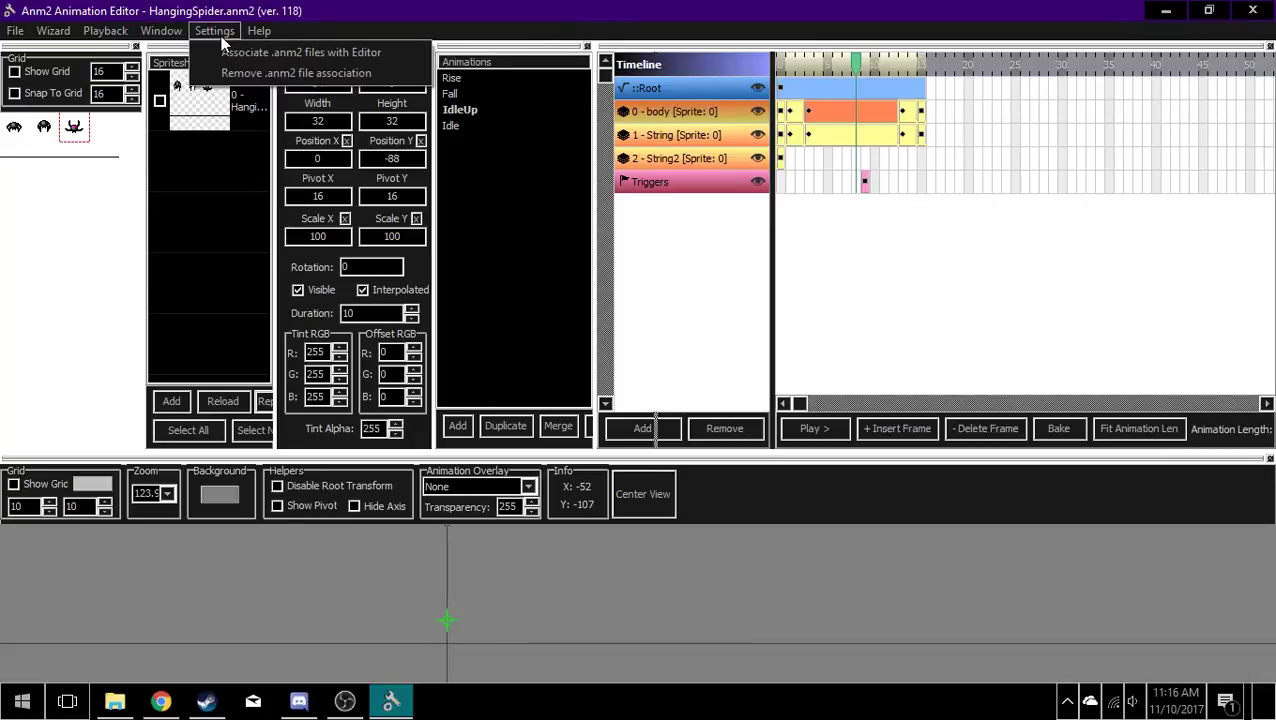
{"action": "mouse_move", "coordinate": [161, 34]}
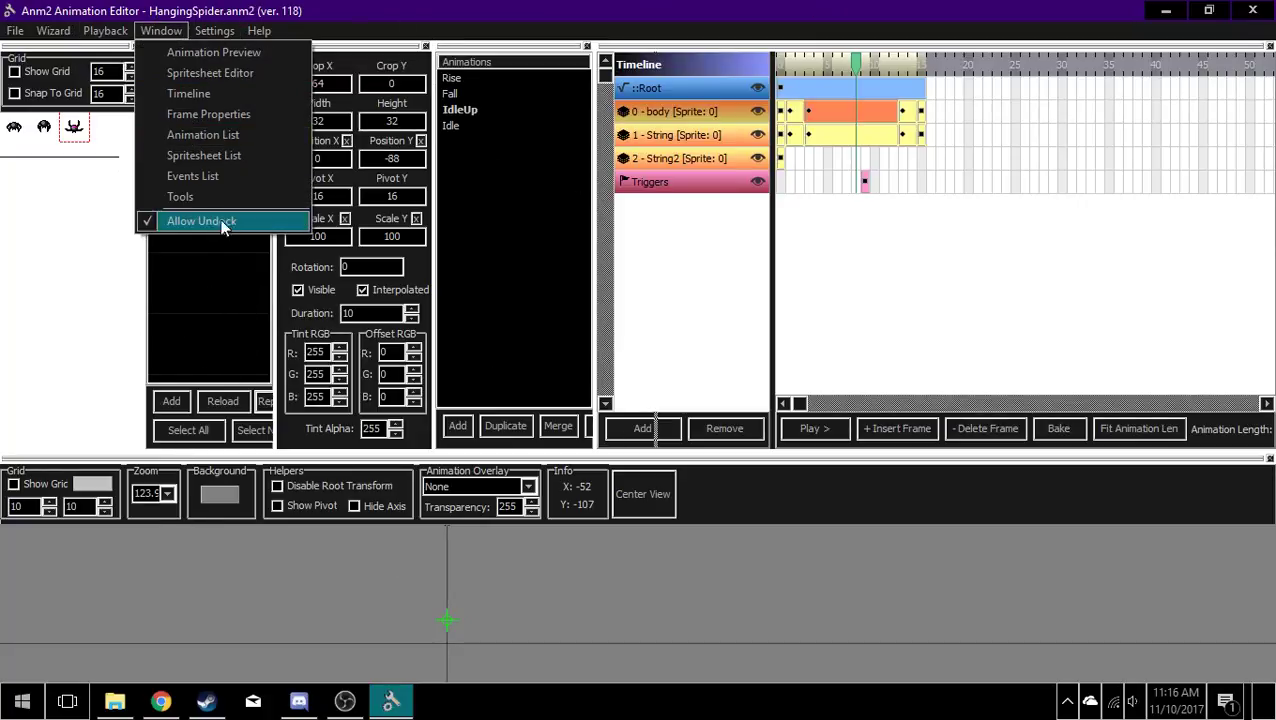
{"action": "left_click", "coordinate": [227, 177]}
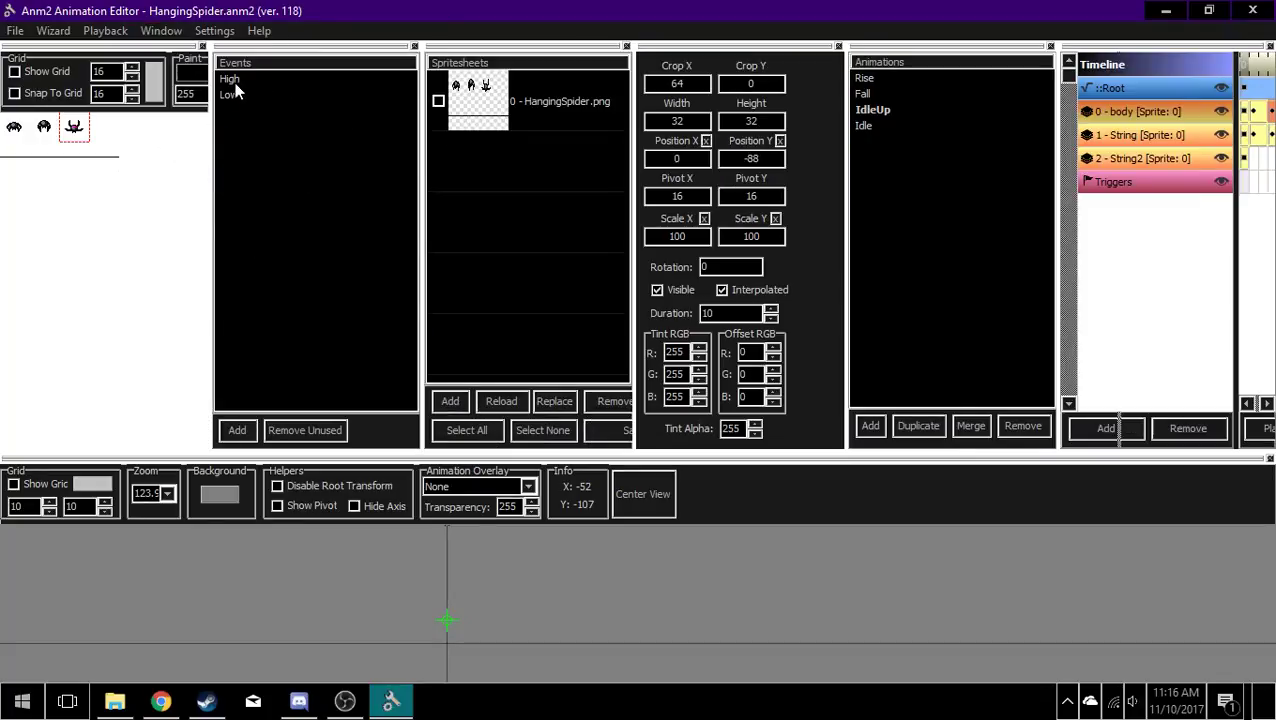
{"action": "left_click_drag", "start_coordinate": [846, 300], "coordinate": [461, 280]}
{"action": "left_click_drag", "start_coordinate": [1058, 238], "coordinate": [755, 235]}
Step: Select the IdleUp trigger frame, shift the preview around the spider, and play the animation briefly to watch for the event
{"action": "left_click", "coordinate": [1024, 182]}
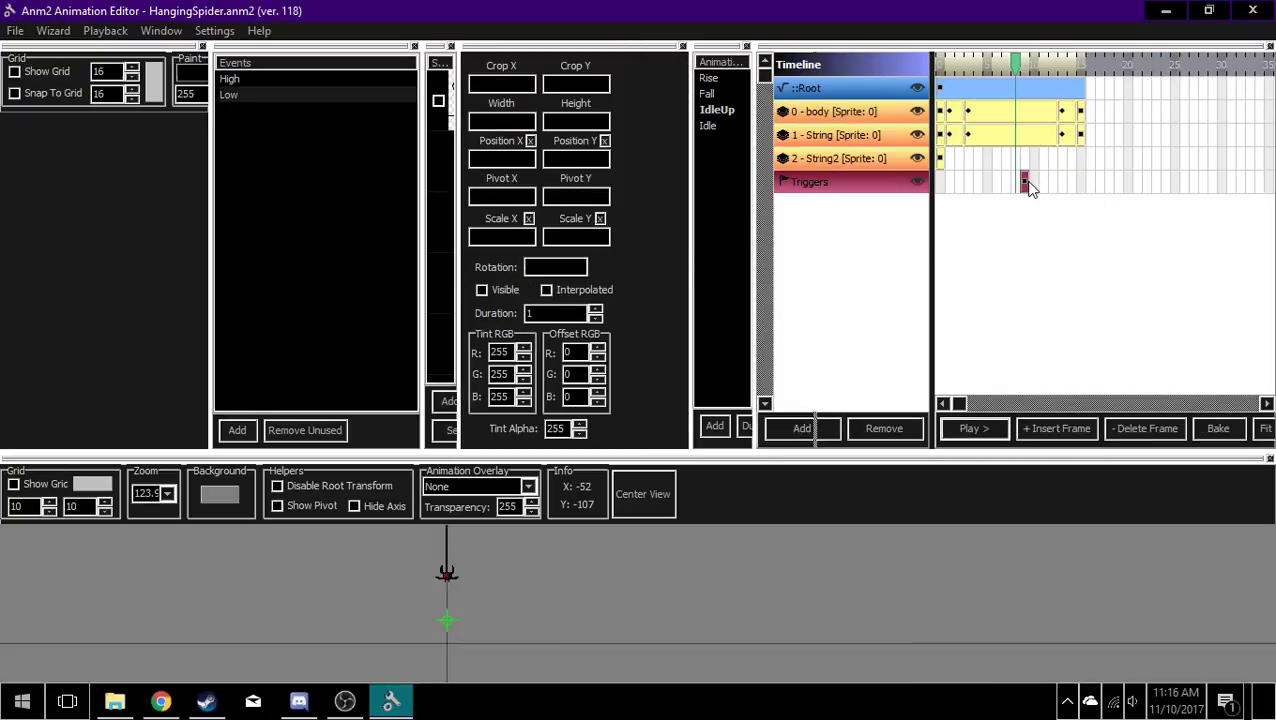
{"action": "left_click_drag", "start_coordinate": [448, 598], "coordinate": [521, 544]}
{"action": "left_click", "coordinate": [1000, 427]}
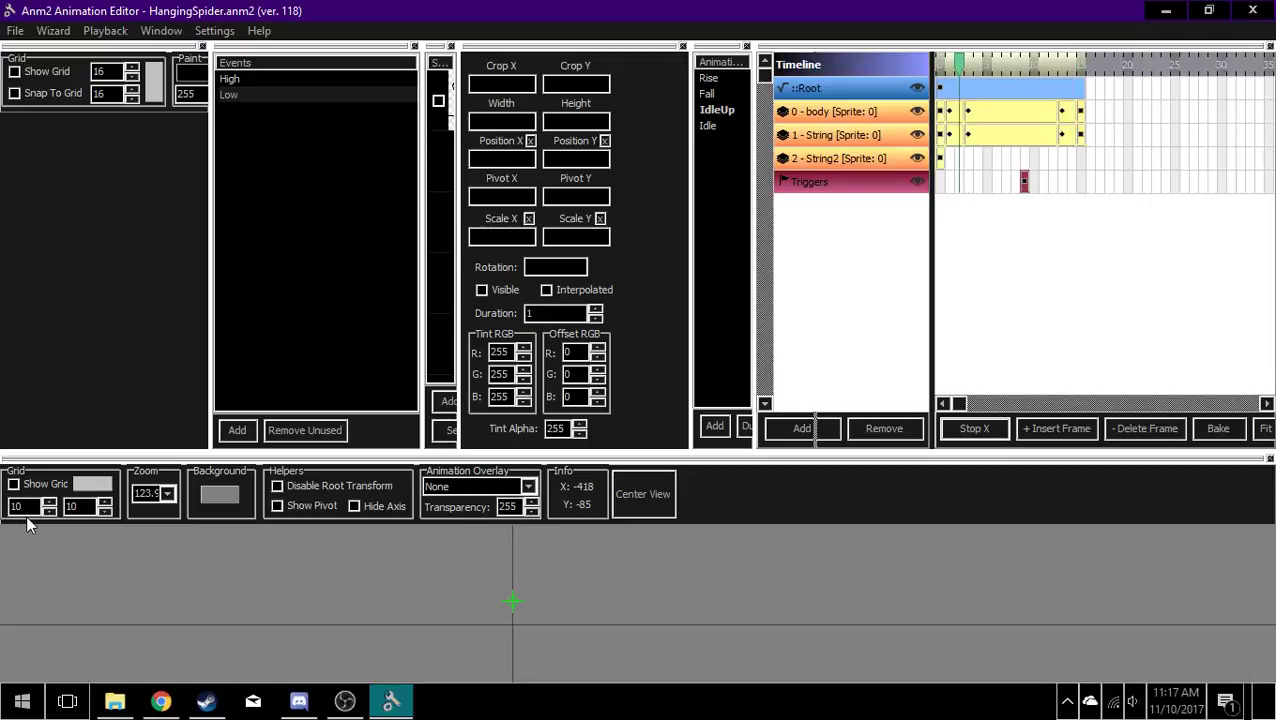
{"action": "left_click", "coordinate": [975, 428]}
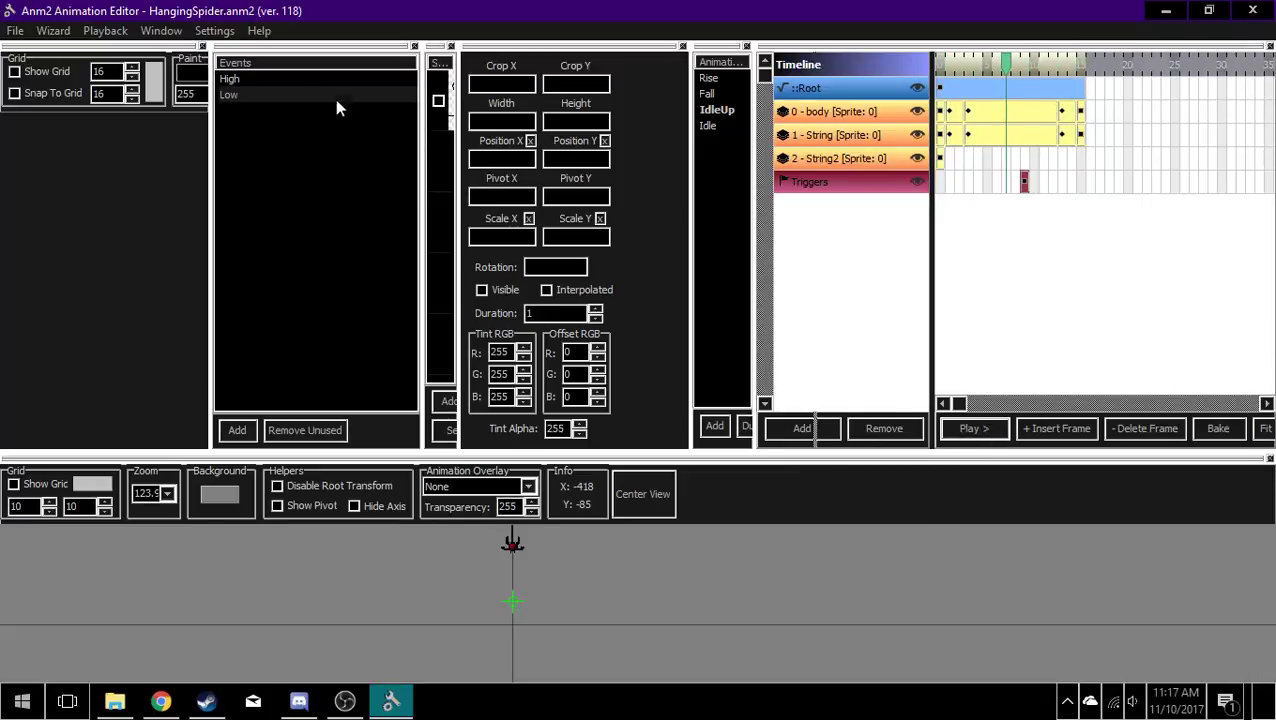
Step: Insert a second trigger frame shortly before the existing IdleUp trigger and select the High and Low events in turn
{"action": "left_click", "coordinate": [993, 187]}
{"action": "left_click", "coordinate": [1063, 425]}
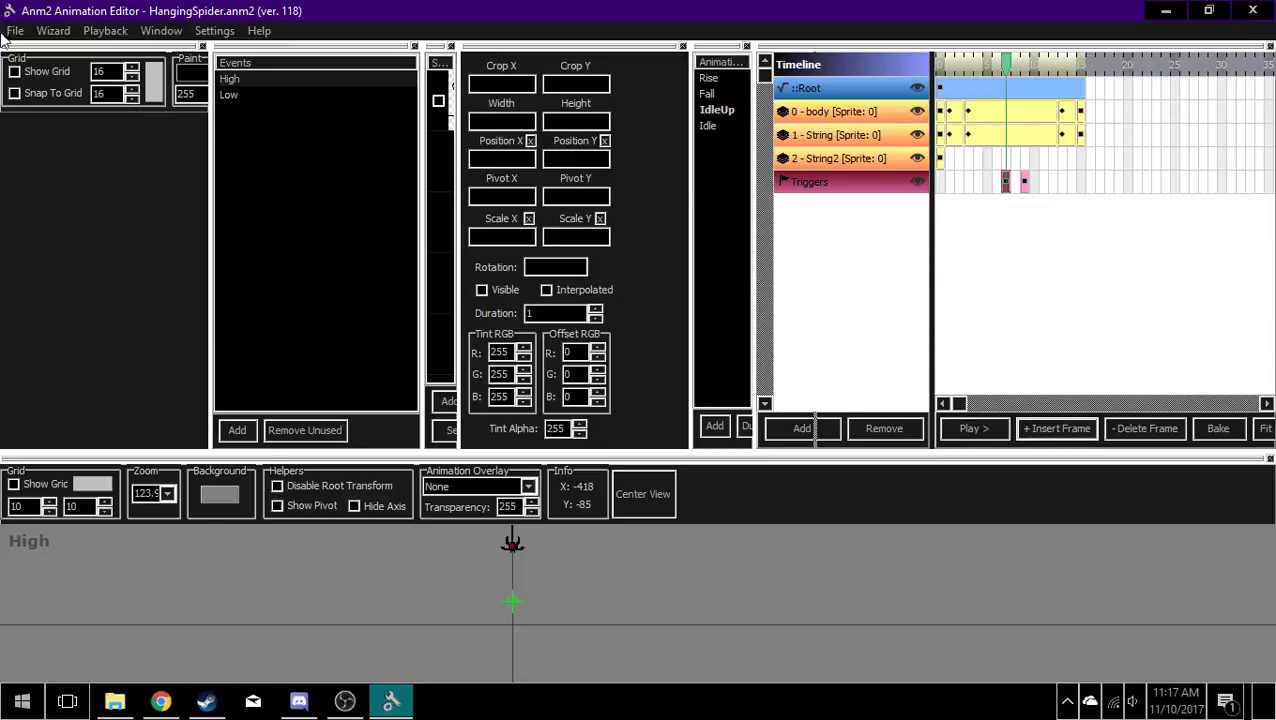
{"action": "left_click", "coordinate": [240, 81]}
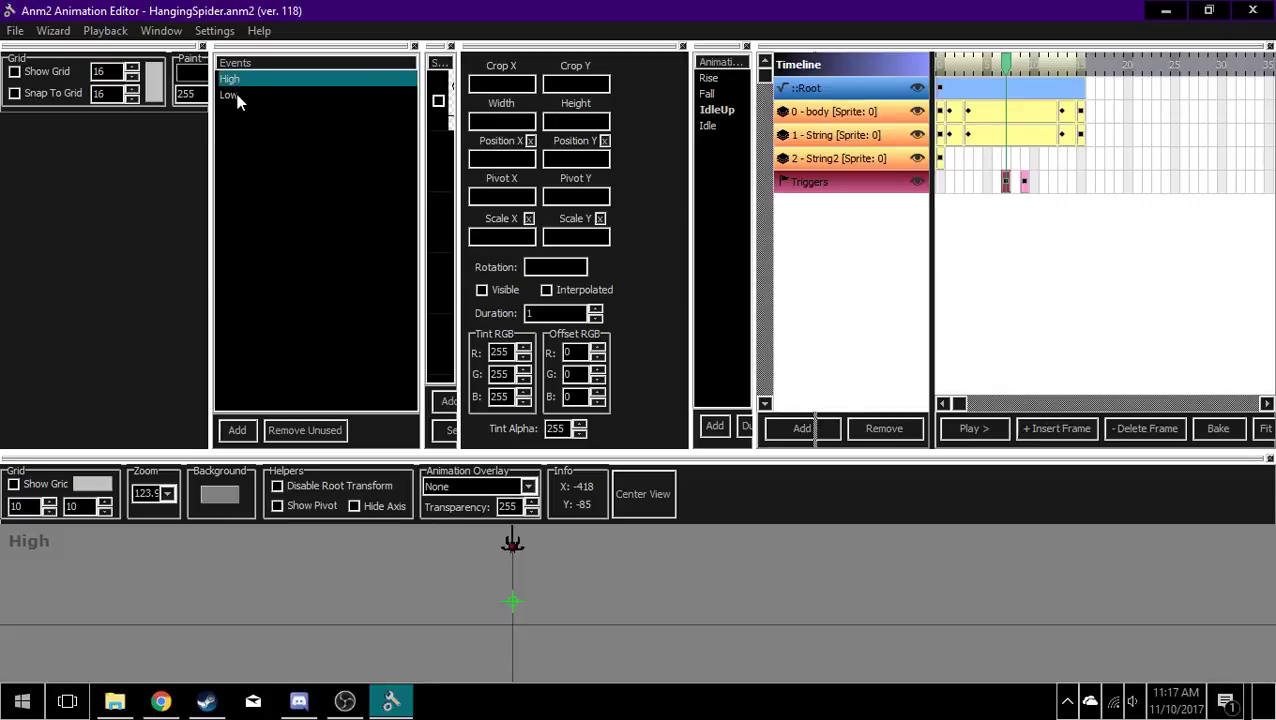
{"action": "left_click", "coordinate": [238, 96]}
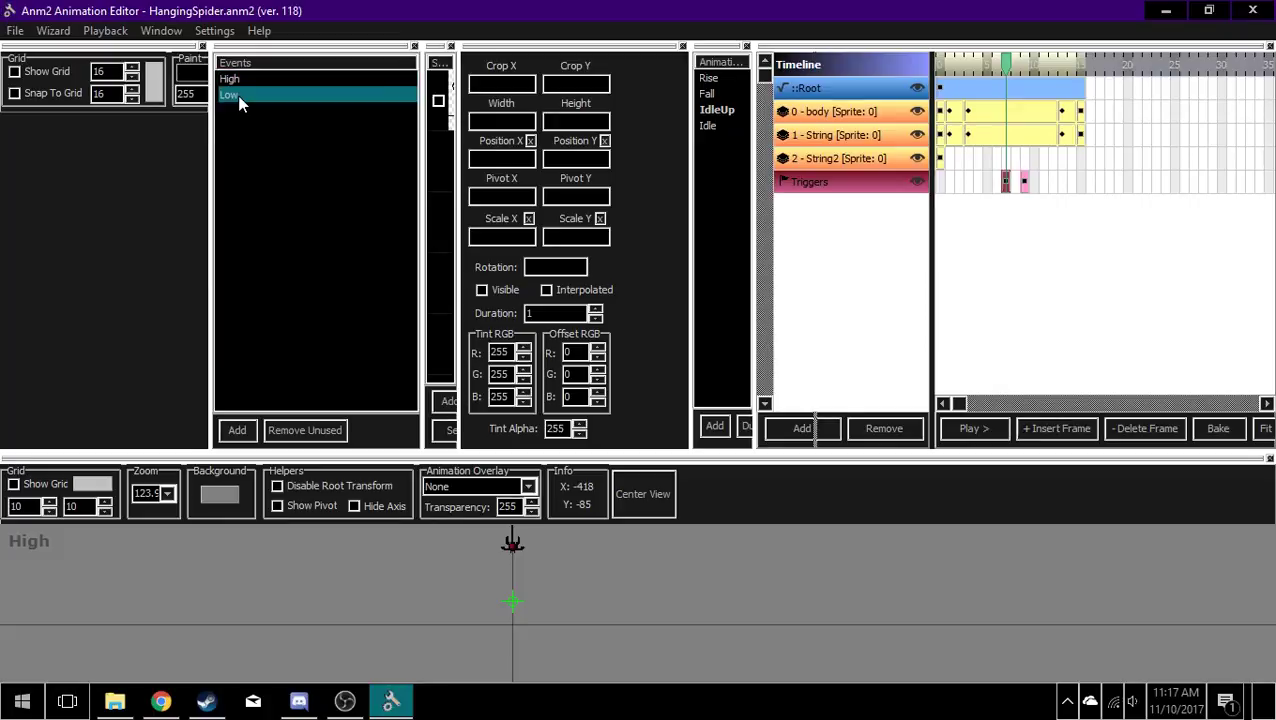
Step: Delete the newly inserted trigger frame from the IdleUp timeline
{"action": "left_click", "coordinate": [1005, 187]}
{"action": "key", "text": "Delete"}
{"action": "left_click", "coordinate": [1007, 315]}
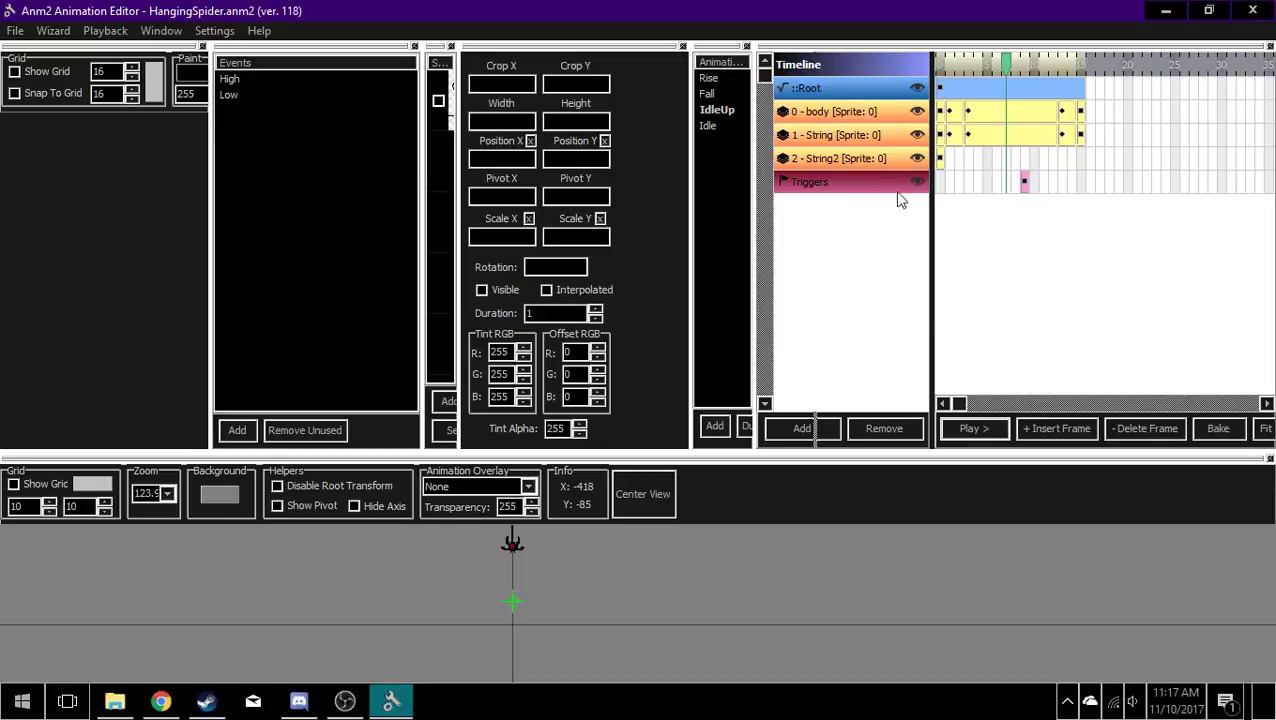
{"action": "left_click", "coordinate": [812, 436]}
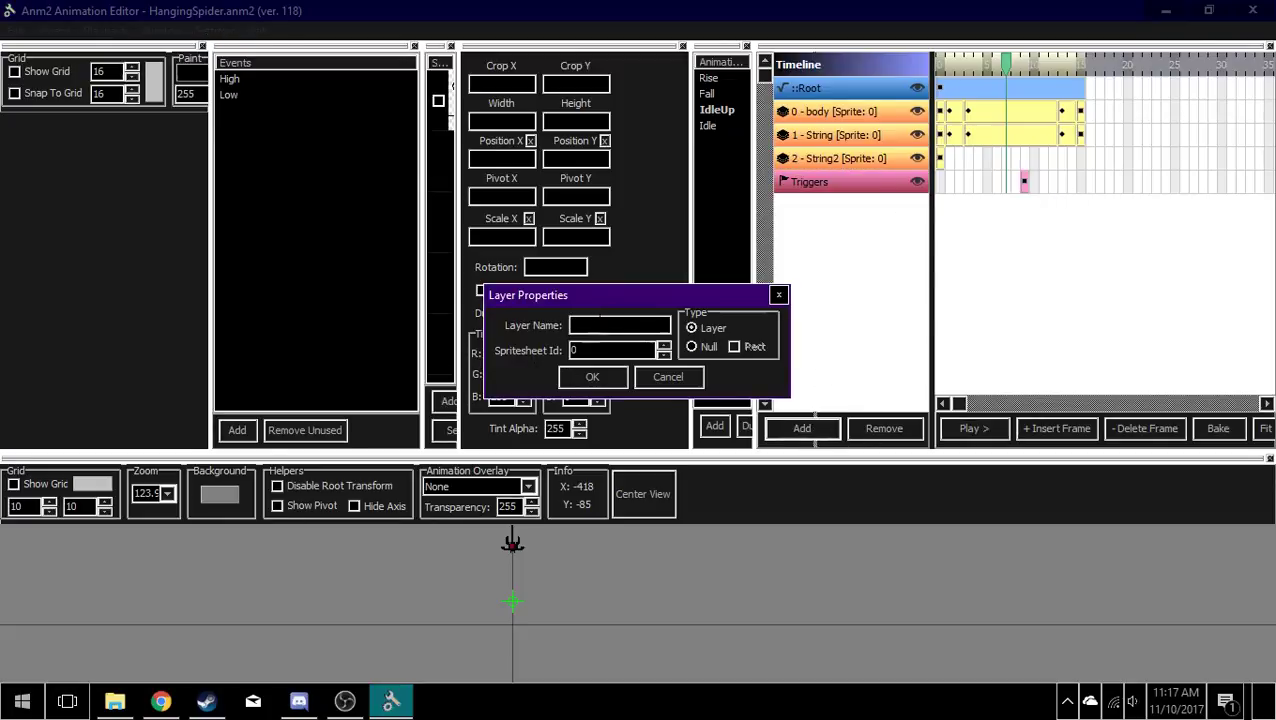
{"action": "type", "text": "dfhs"}
{"action": "left_click", "coordinate": [780, 294]}
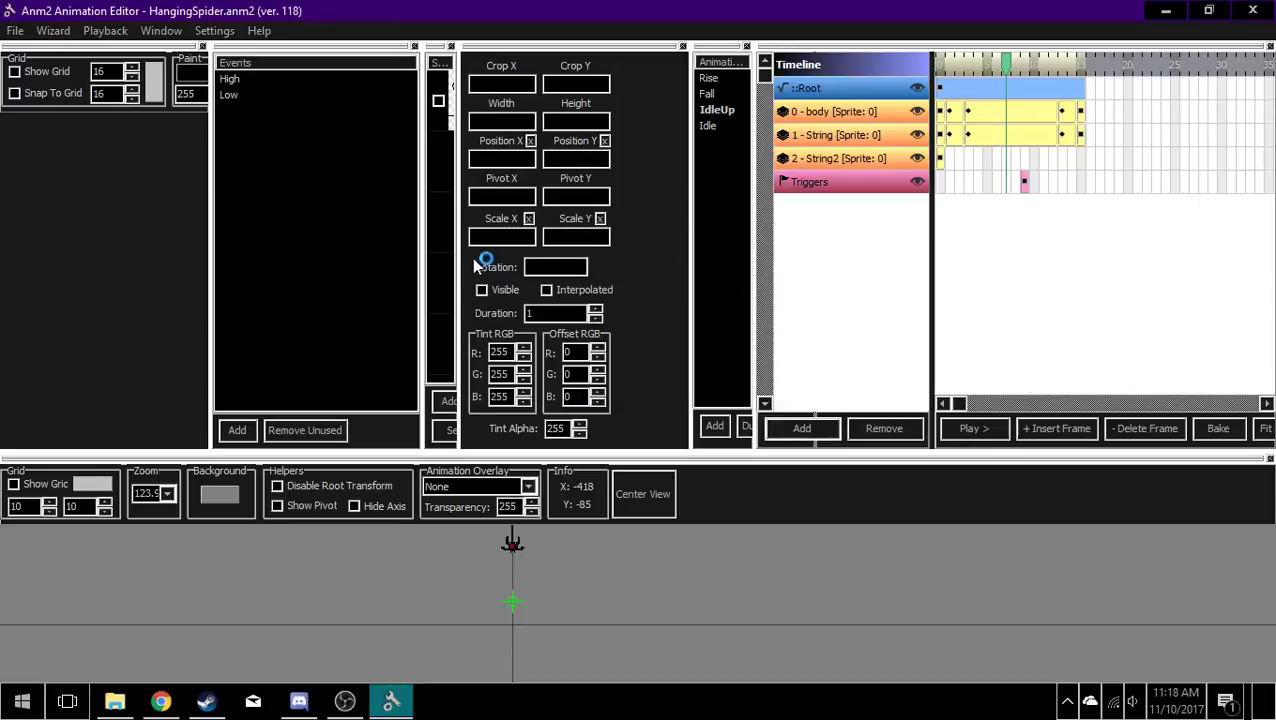
Step: Resize the spritesheet list, frame properties and animation list so that more of the timeline fits
{"action": "left_click_drag", "start_coordinate": [460, 266], "coordinate": [529, 266]}
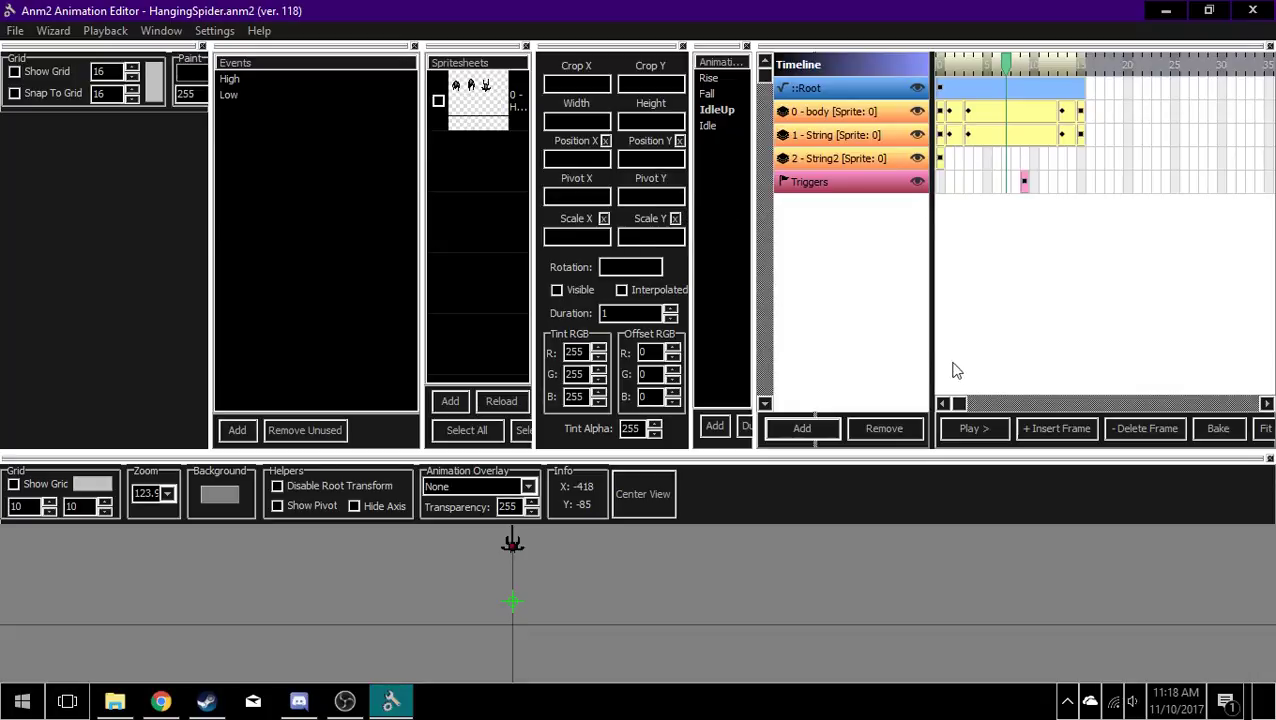
{"action": "left_click_drag", "start_coordinate": [533, 260], "coordinate": [511, 251]}
{"action": "left_click_drag", "start_coordinate": [695, 268], "coordinate": [644, 262]}
{"action": "left_click_drag", "start_coordinate": [755, 314], "coordinate": [705, 302]}
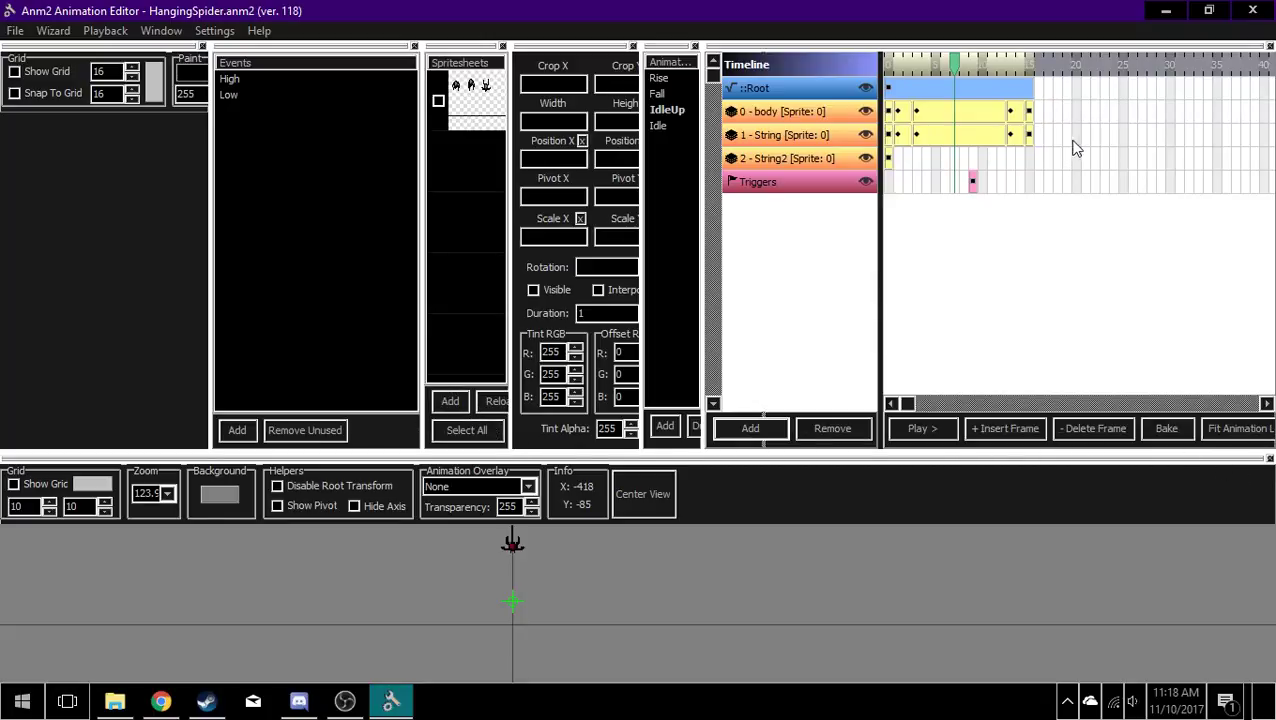
Step: Insert several extra frames at the end of the body layer and play the lengthened IdleUp animation briefly
{"action": "left_click", "coordinate": [1048, 112]}
{"action": "left_click", "coordinate": [1008, 430]}
{"action": "left_click", "coordinate": [1008, 430]}
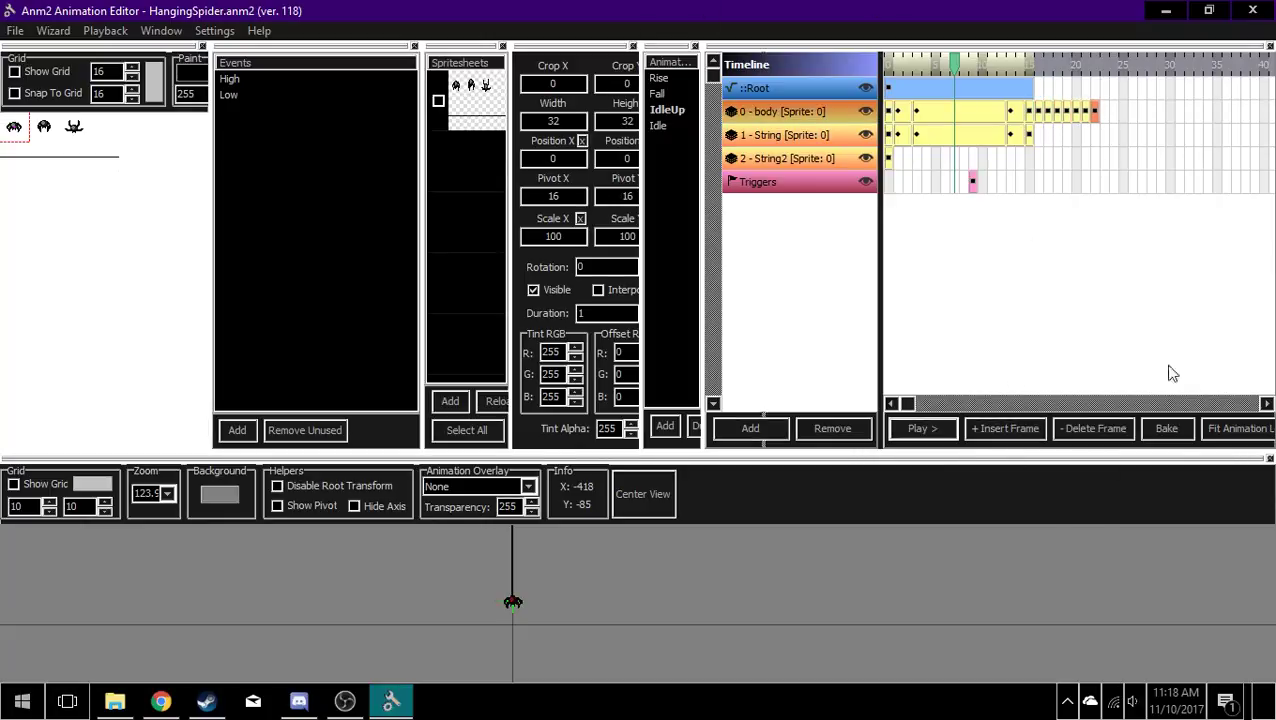
{"action": "left_click", "coordinate": [922, 428]}
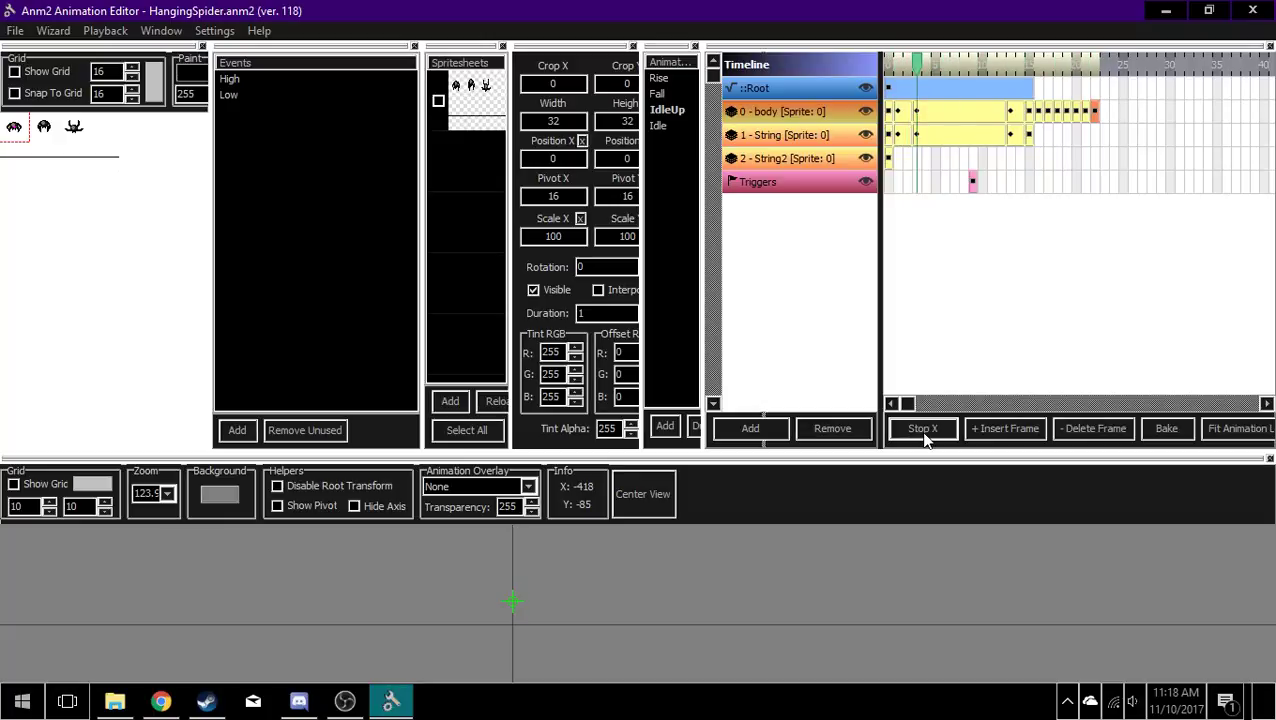
{"action": "left_click", "coordinate": [923, 430]}
Step: Delete the extra frames from the body layer until it ends level with the String layer
{"action": "left_click", "coordinate": [1039, 115]}
{"action": "key", "text": "Delete"}
{"action": "key", "text": "Delete"}
{"action": "key", "text": "Delete"}
{"action": "key", "text": "Delete"}
{"action": "key", "text": "Delete"}
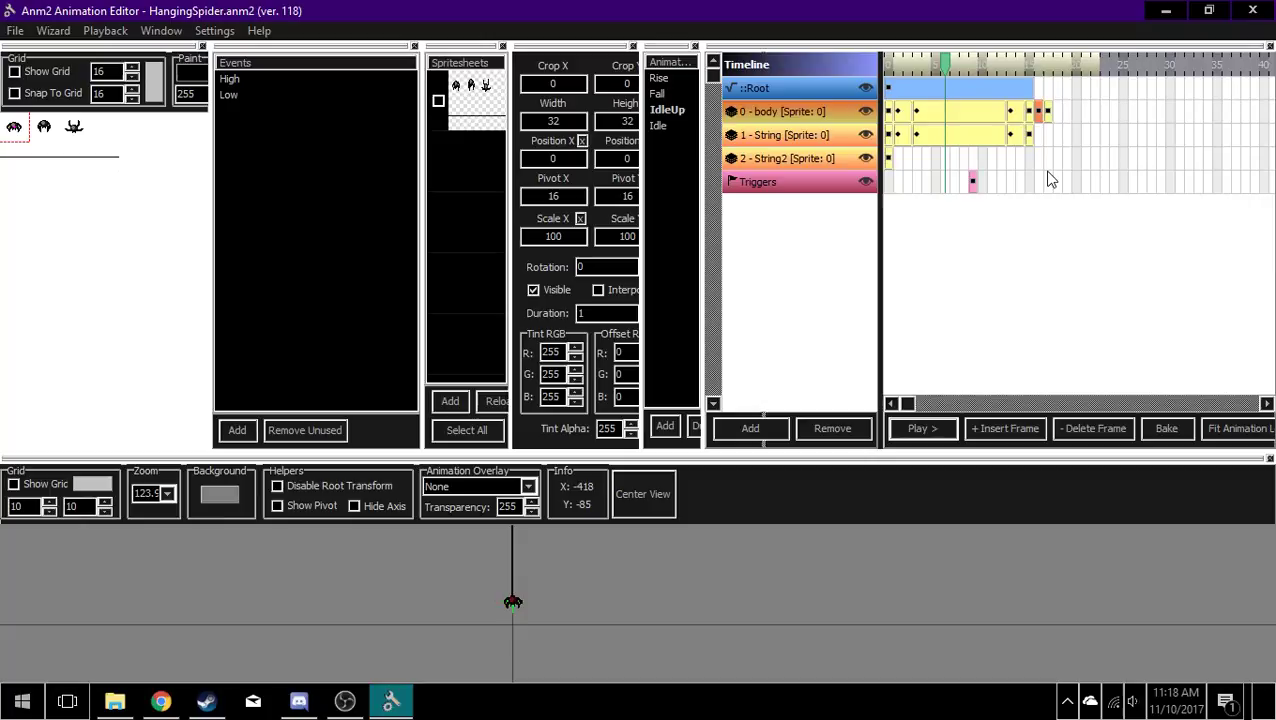
{"action": "key", "text": "Delete"}
{"action": "left_click", "coordinate": [1030, 114]}
{"action": "key", "text": "Delete"}
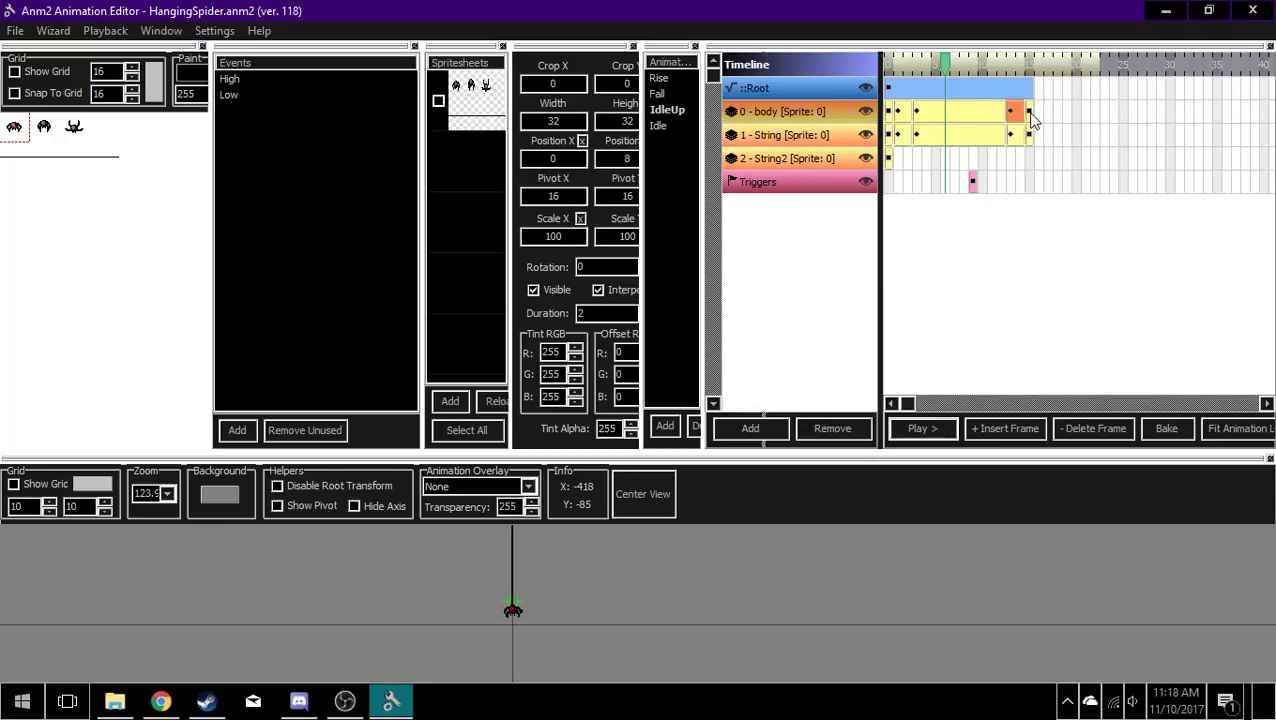
{"action": "left_click", "coordinate": [1030, 114]}
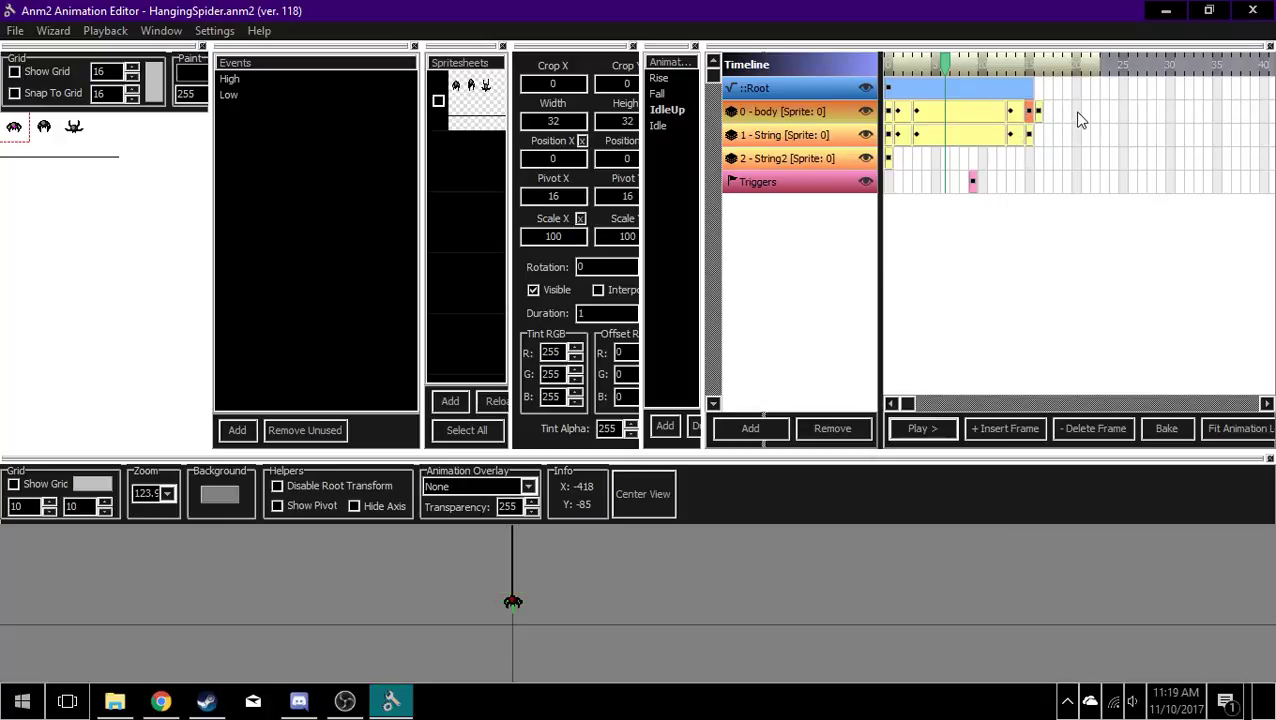
{"action": "left_click", "coordinate": [1041, 116]}
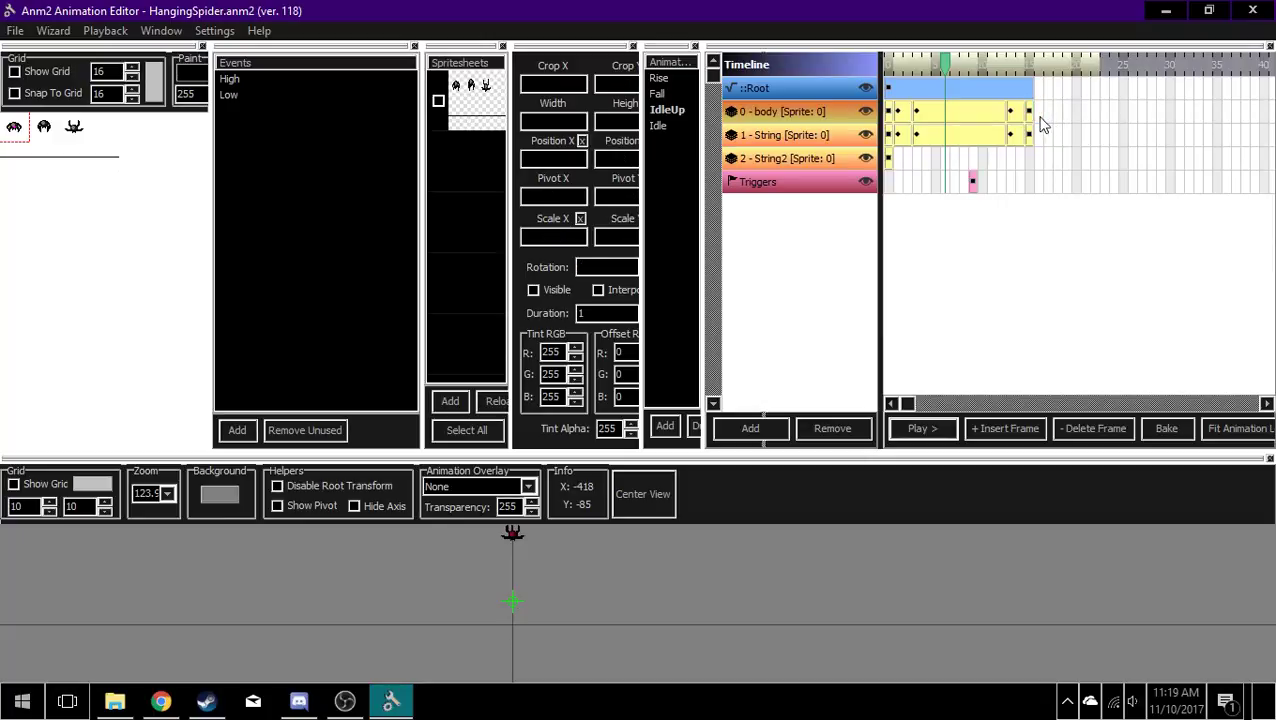
Step: Compare the properties of the String layer's fourth and third keyframes
{"action": "left_click", "coordinate": [1044, 137]}
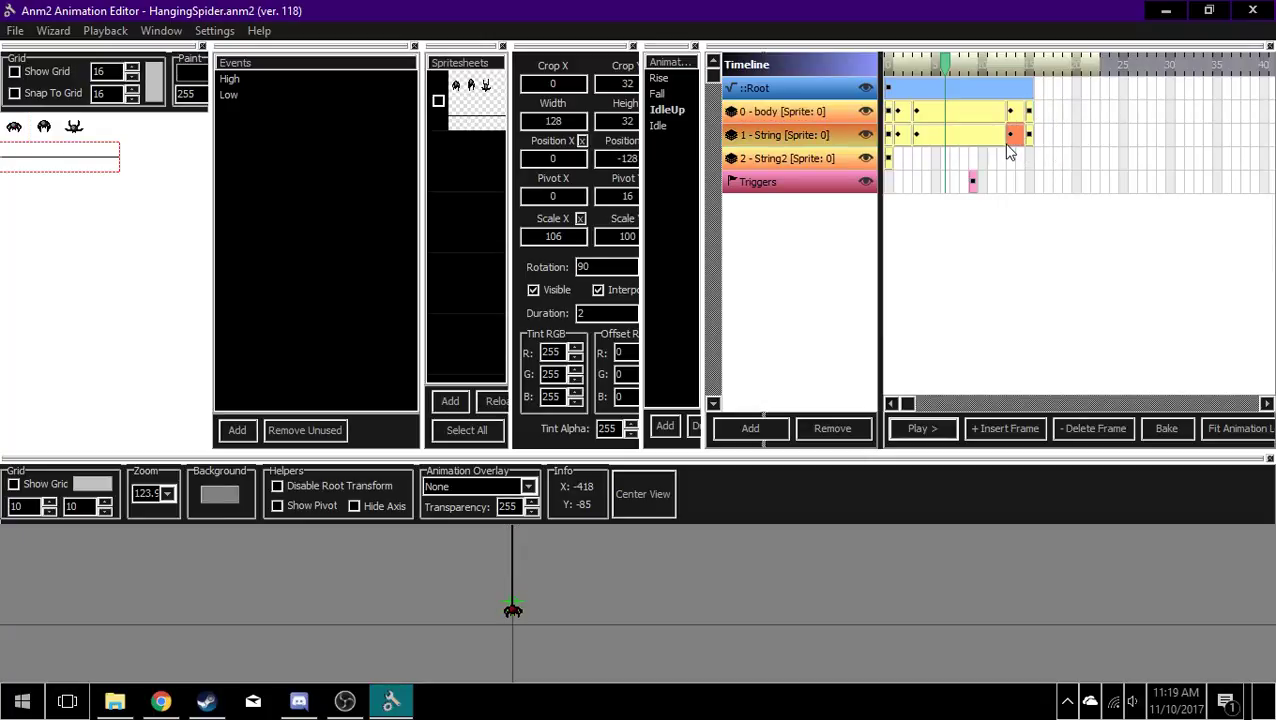
{"action": "left_click", "coordinate": [998, 141]}
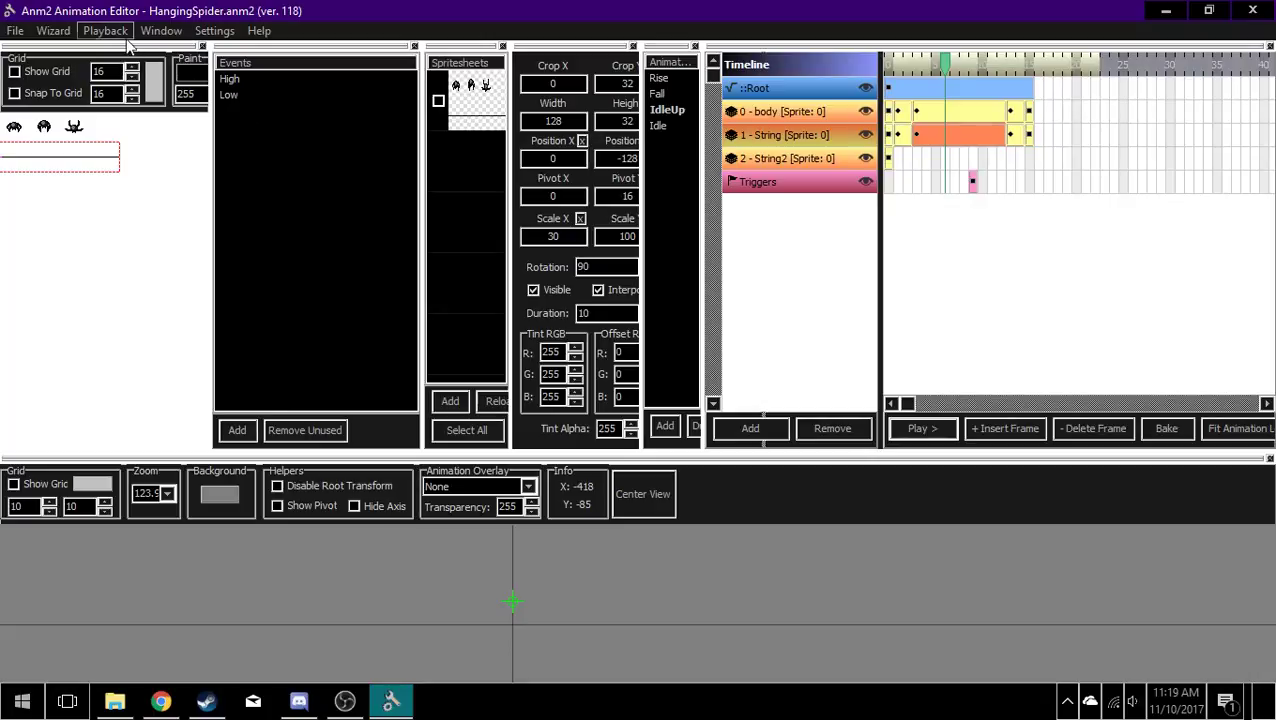
{"action": "left_click", "coordinate": [43, 33]}
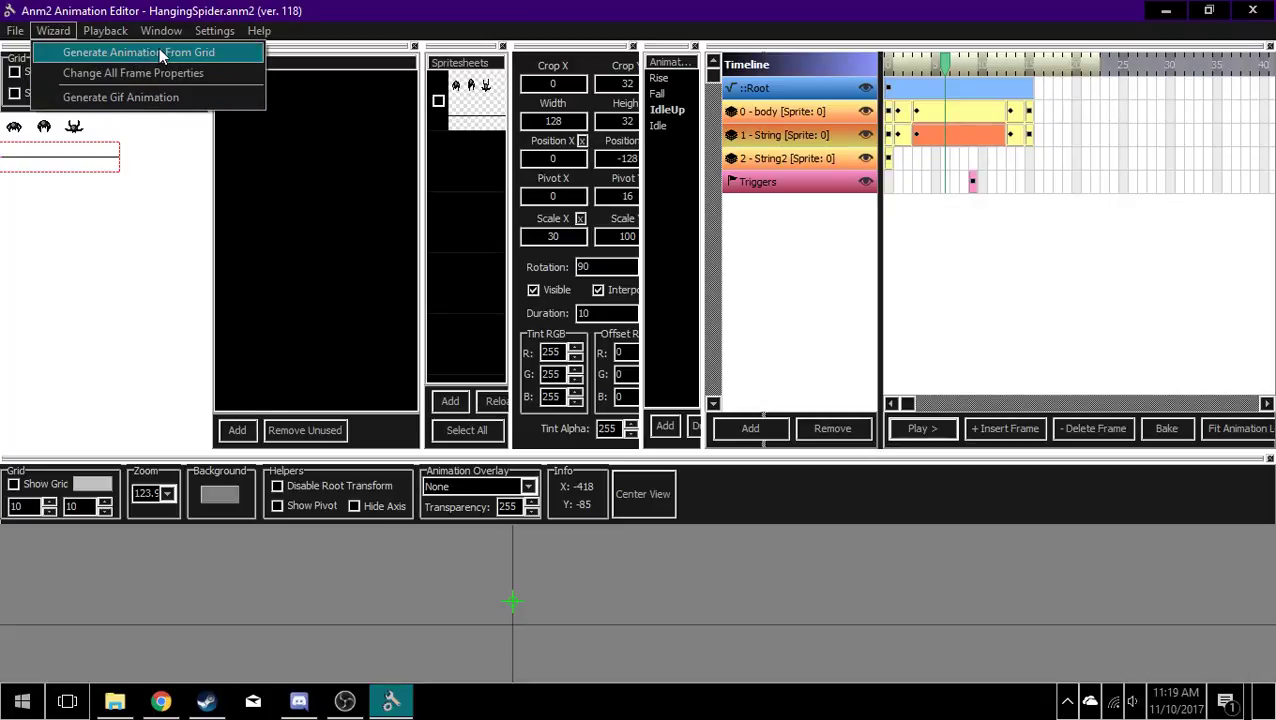
{"action": "mouse_move", "coordinate": [210, 33]}
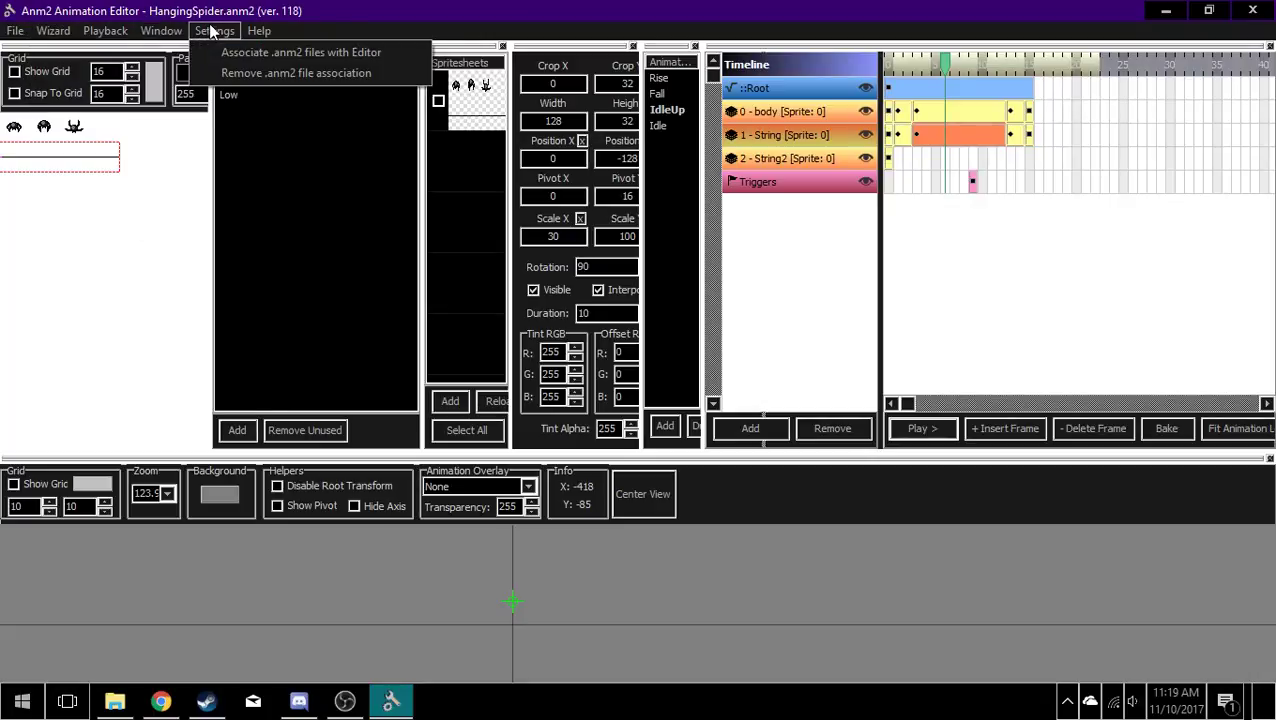
{"action": "mouse_move", "coordinate": [162, 35]}
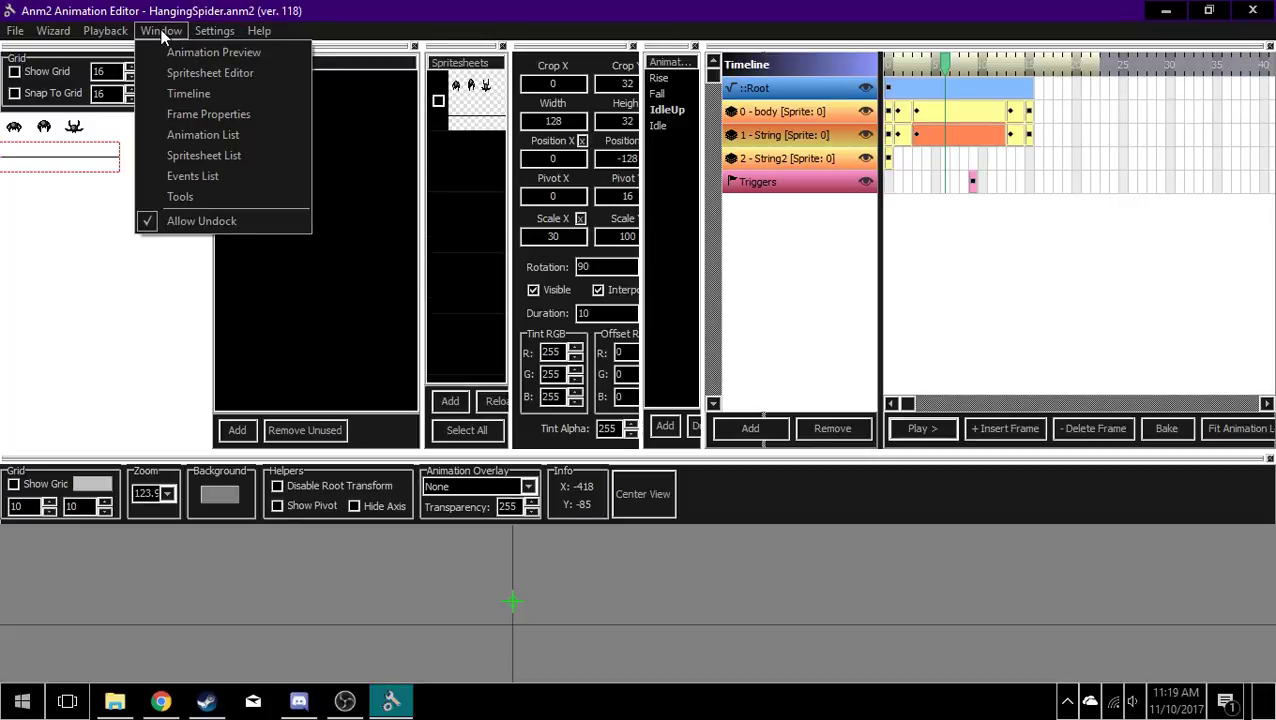
{"action": "mouse_move", "coordinate": [270, 33]}
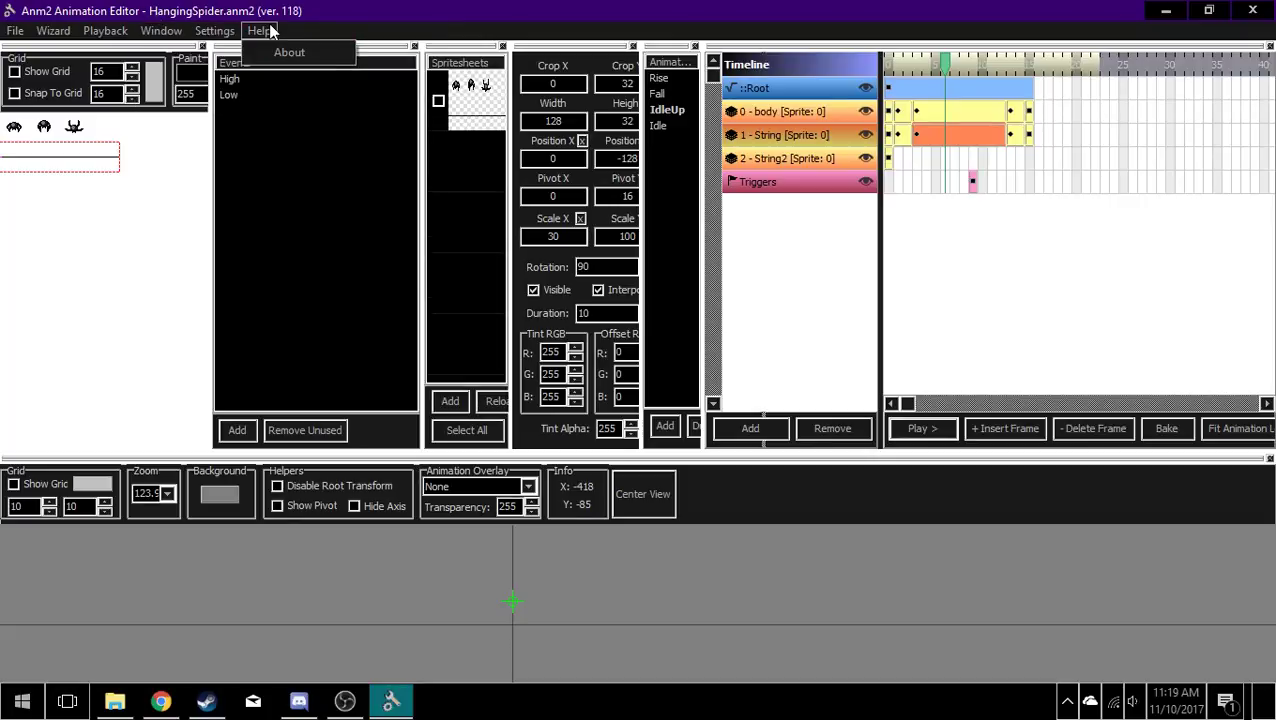
{"action": "mouse_move", "coordinate": [15, 35]}
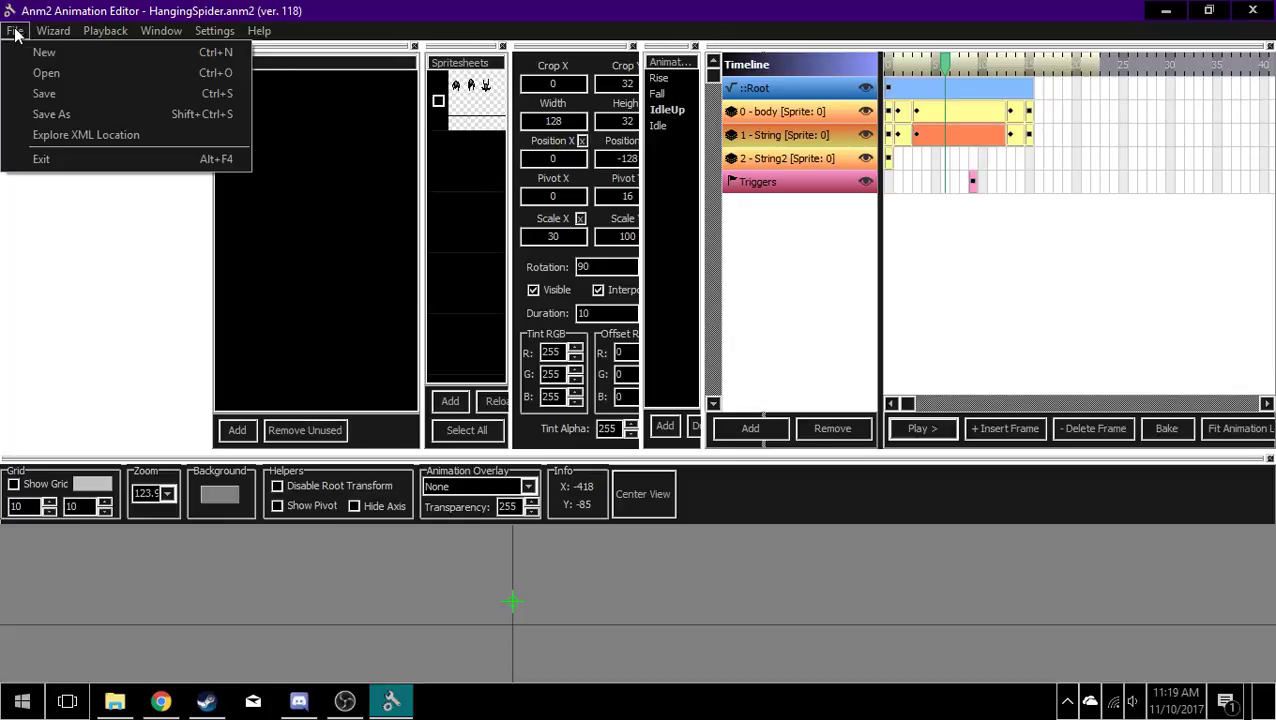
{"action": "left_click", "coordinate": [307, 268]}
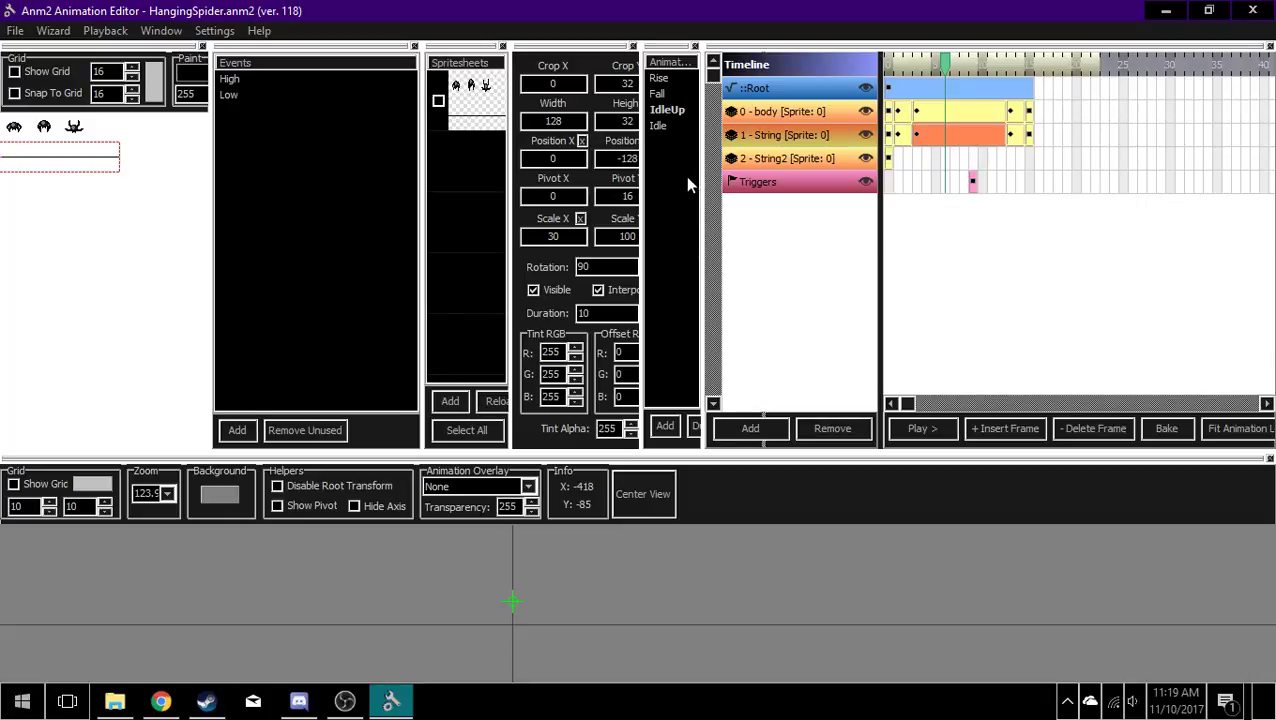
Step: Close the animation editor
{"action": "left_click", "coordinate": [1253, 10]}
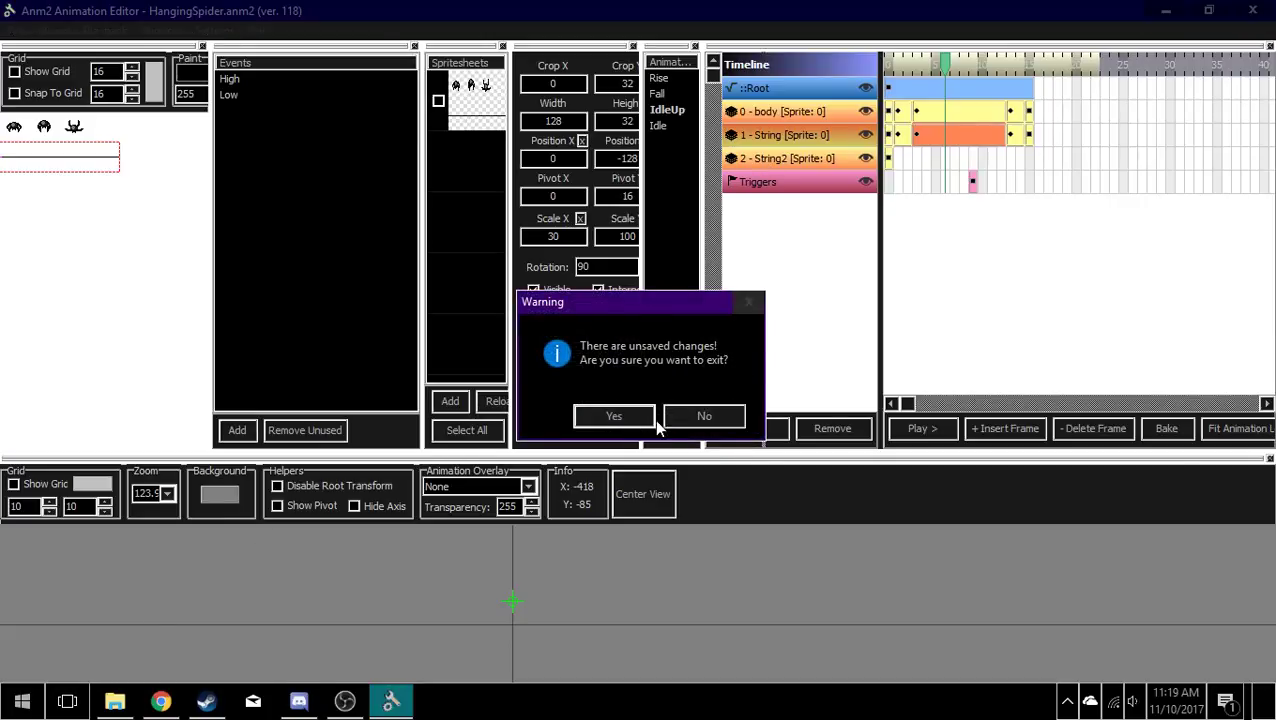